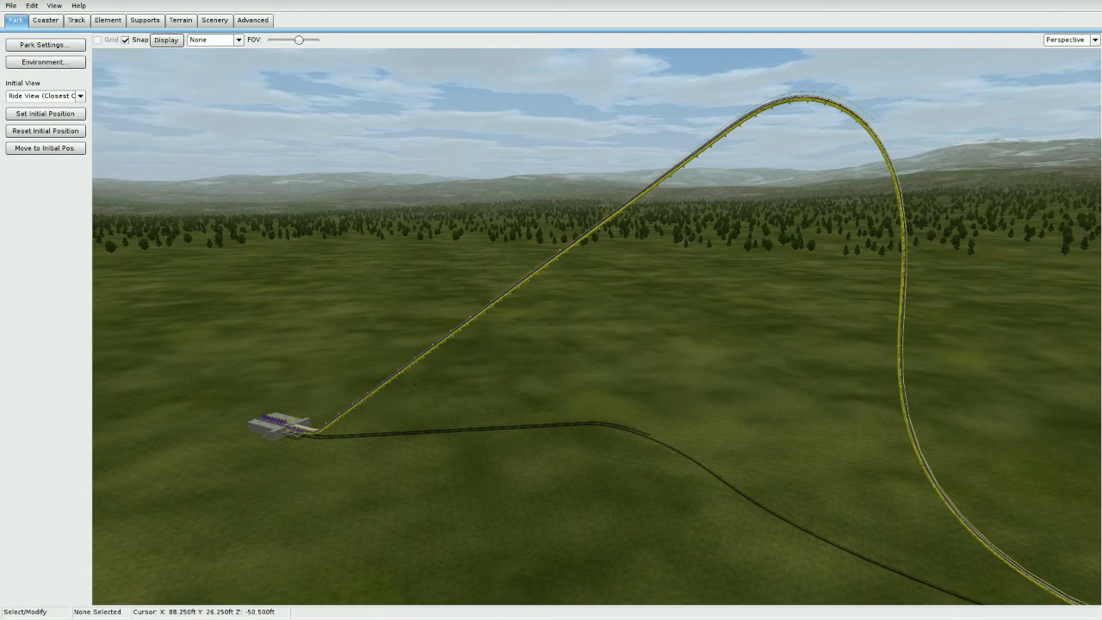
Unfreeze the coaster so its track and supports can be edited.
right_click_drag(344, 422, 647, 520)
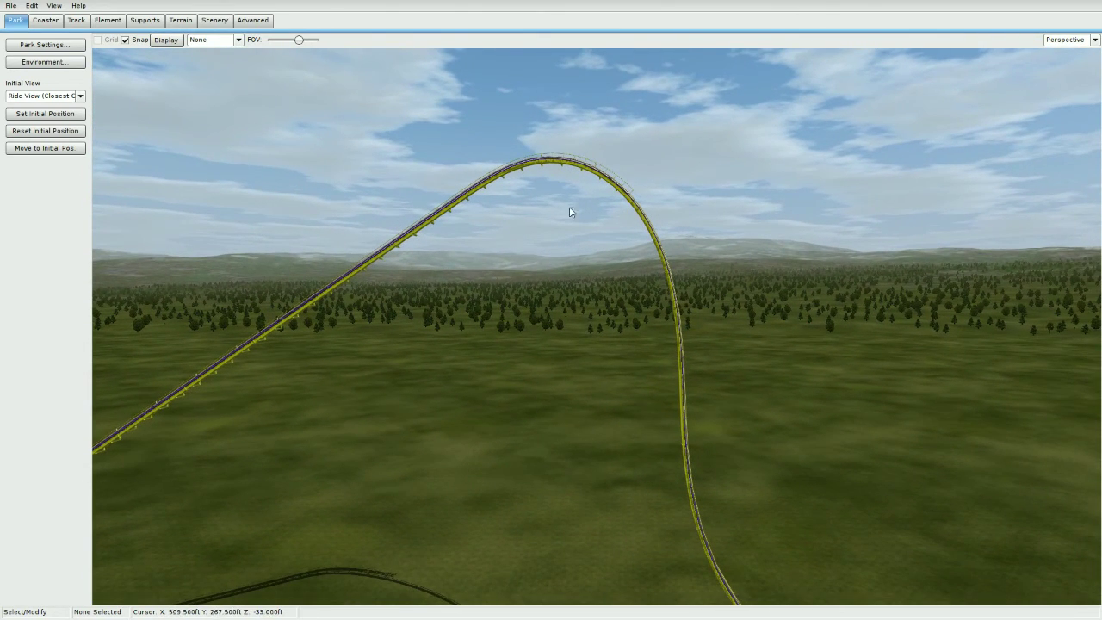
left_click(46, 20)
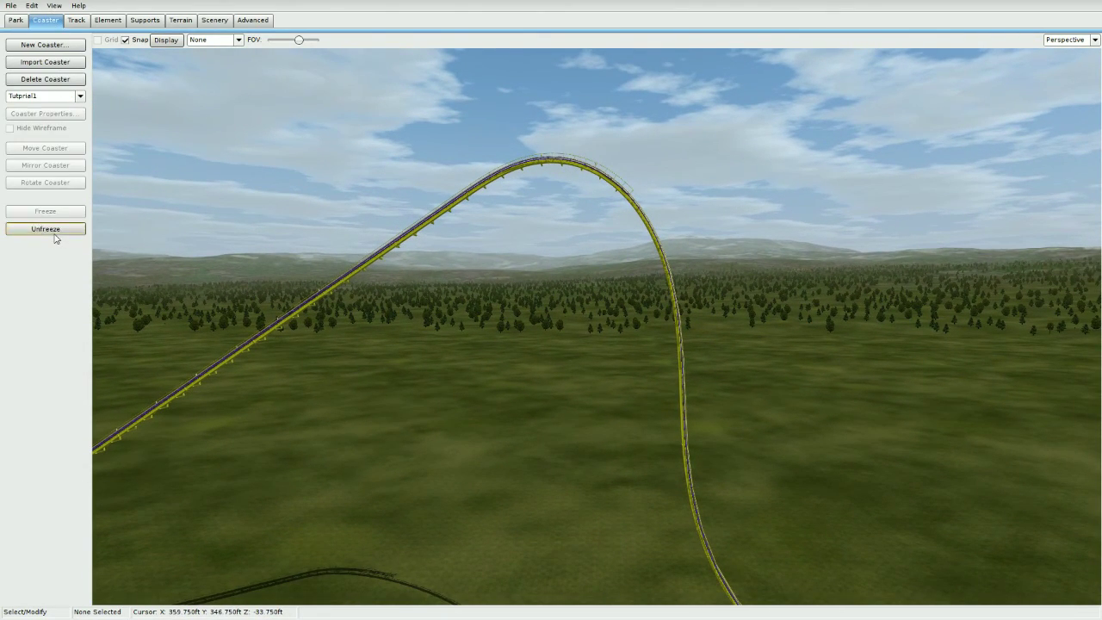
left_click(51, 230)
Add a rail connector to the track on the vertical drop, working in the front view, and slide it into position.
left_click(145, 20)
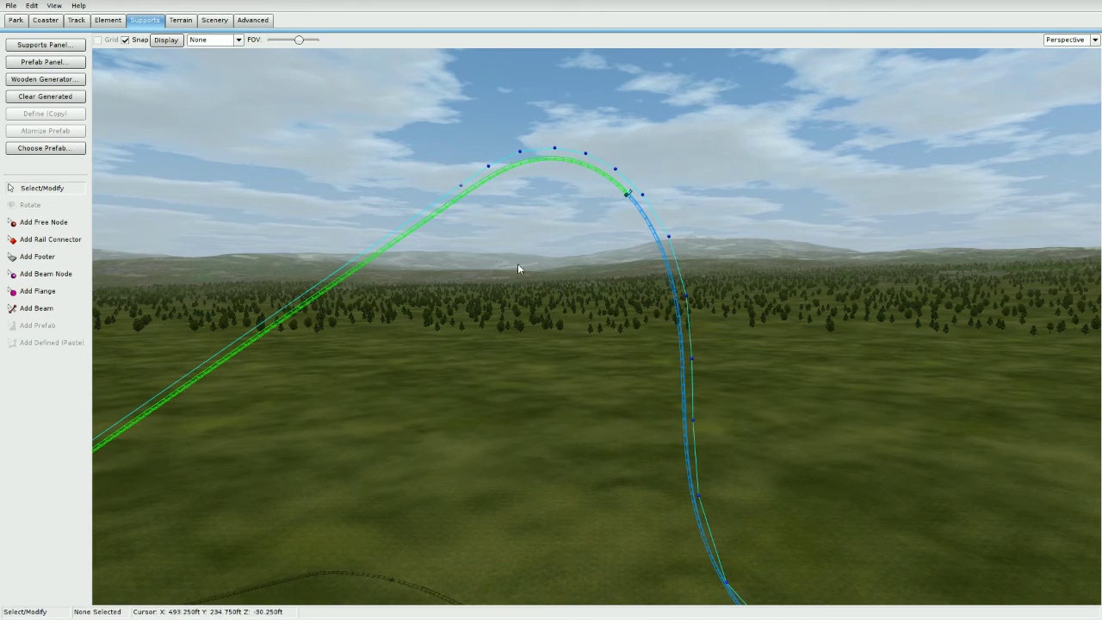
left_click(25, 246)
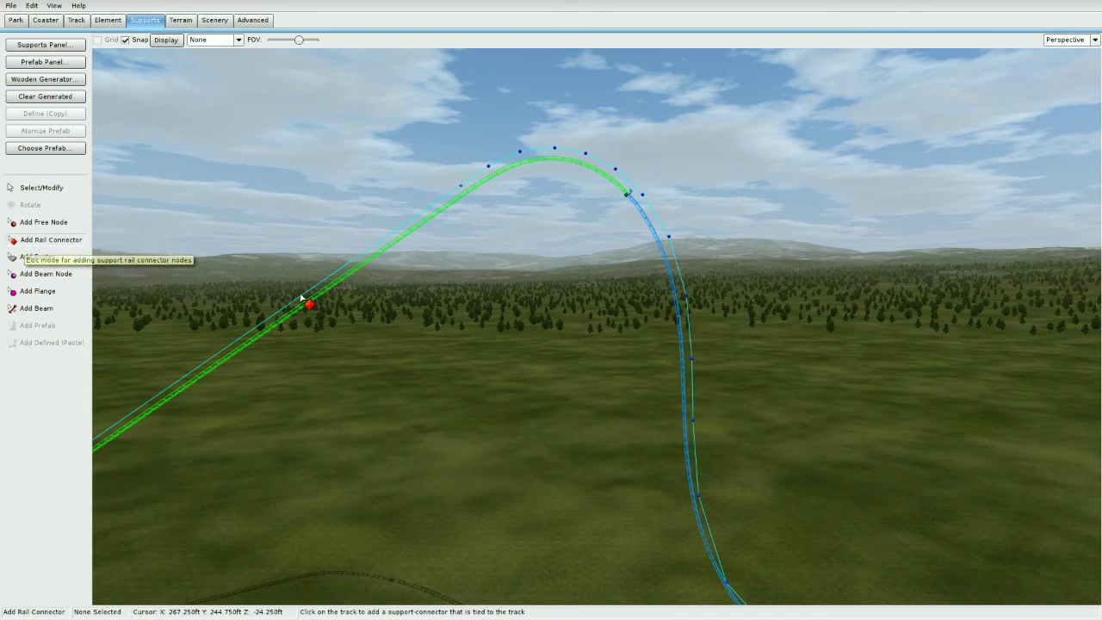
right_click_drag(525, 333, 573, 335)
scroll(572, 370, "up", 3)
scroll(572, 335, "down", 3)
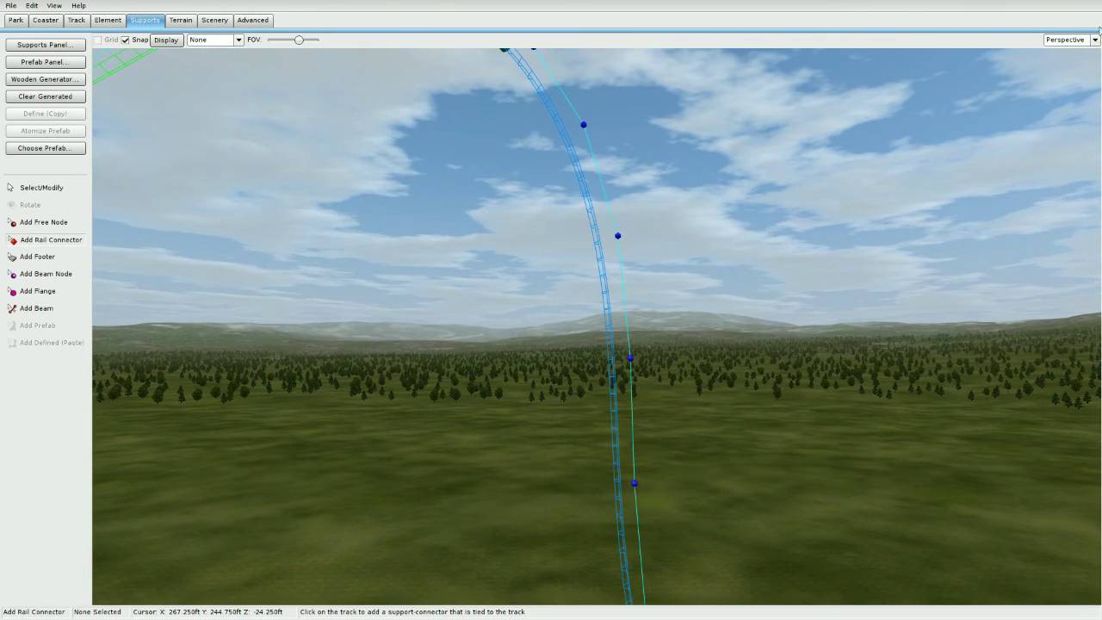
left_click(1095, 40)
left_click(1068, 84)
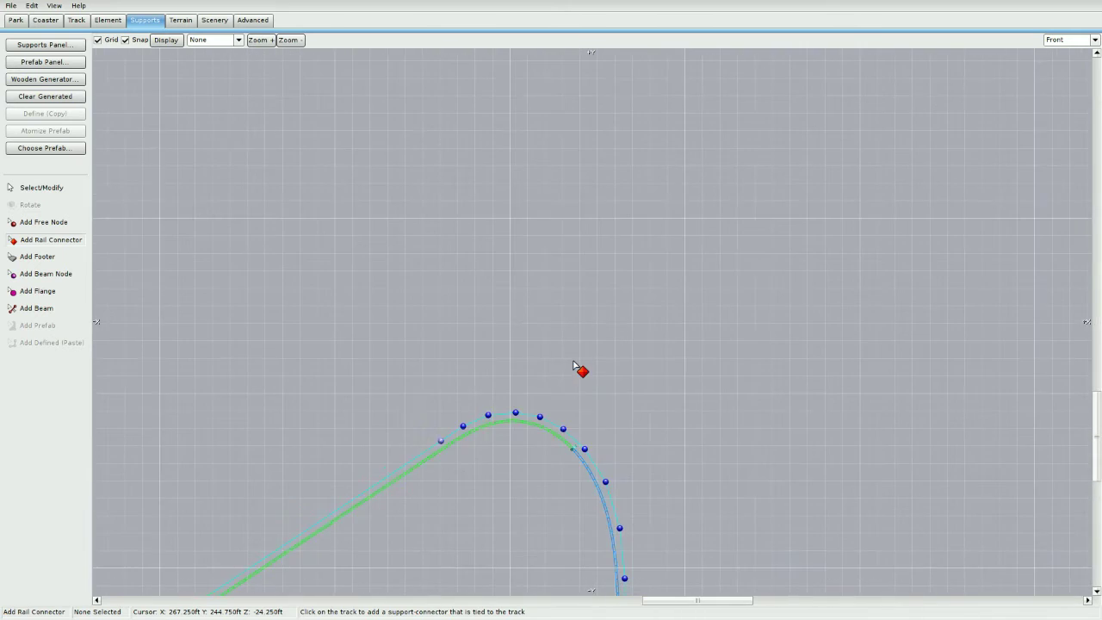
right_click_drag(603, 456, 615, 176)
scroll(621, 178, "up", 7)
right_click_drag(749, 344, 624, 96)
right_click_drag(602, 210, 605, 341)
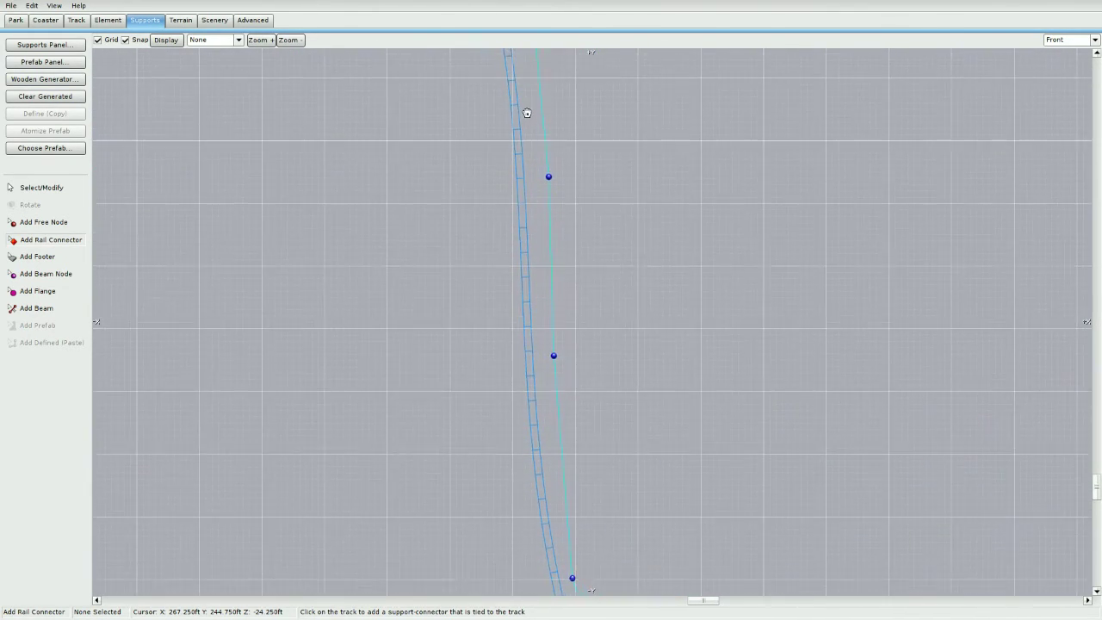
left_click(527, 221)
left_click_drag(527, 220, 529, 206)
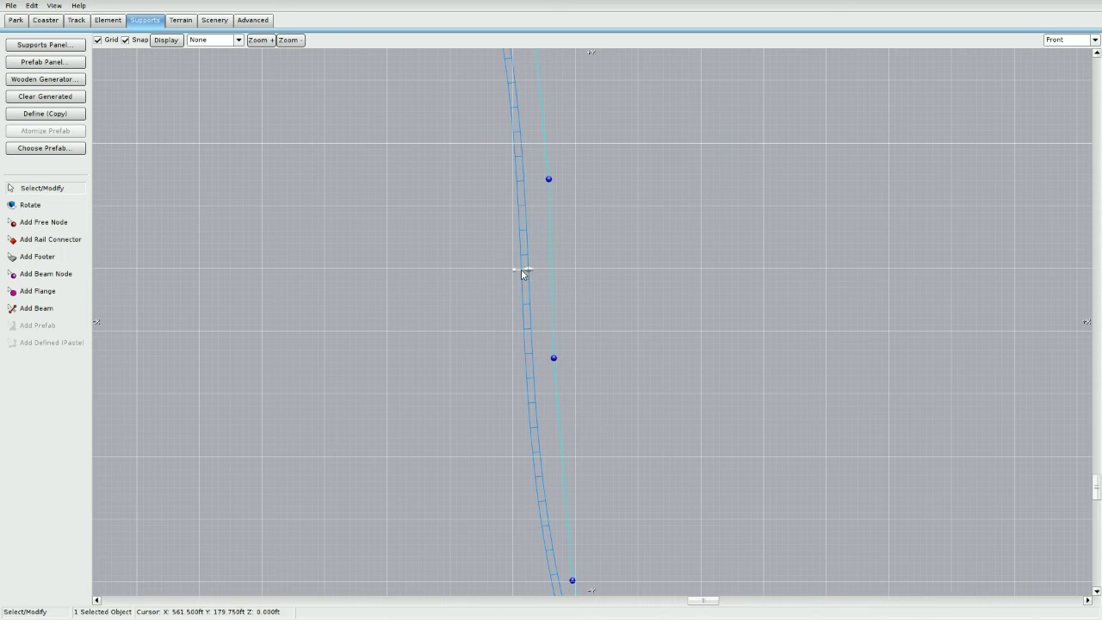
Add a footer on the terrain beside the drop's rail connector, working in the top view.
scroll(754, 297, "down", 5)
right_click_drag(797, 389, 777, 323)
scroll(777, 322, "down", 5)
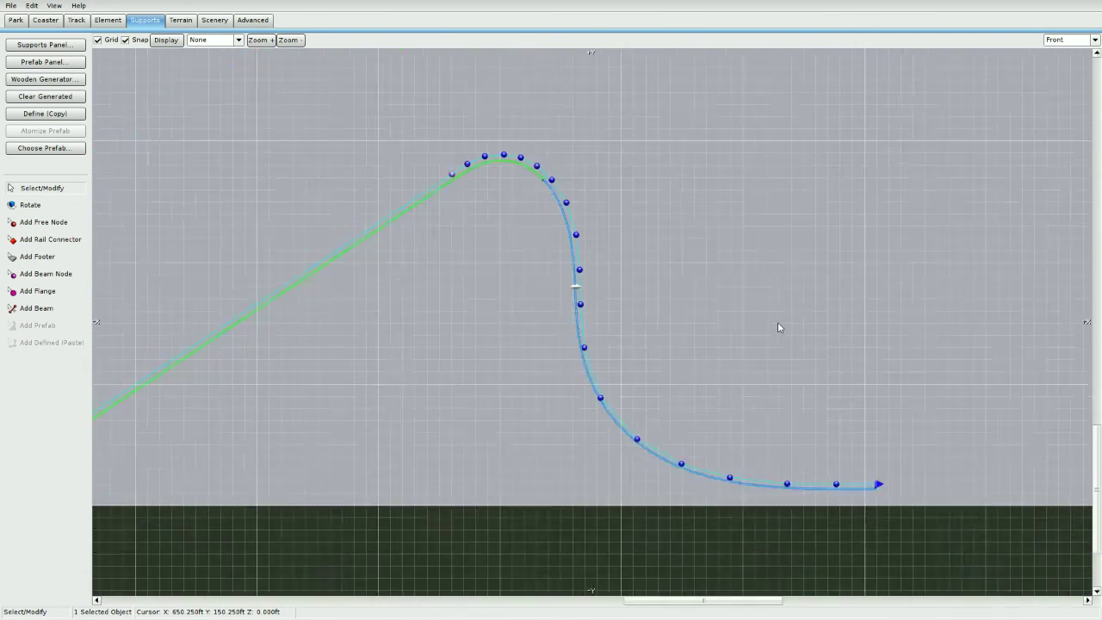
scroll(675, 324, "up", 5)
left_click(1061, 43)
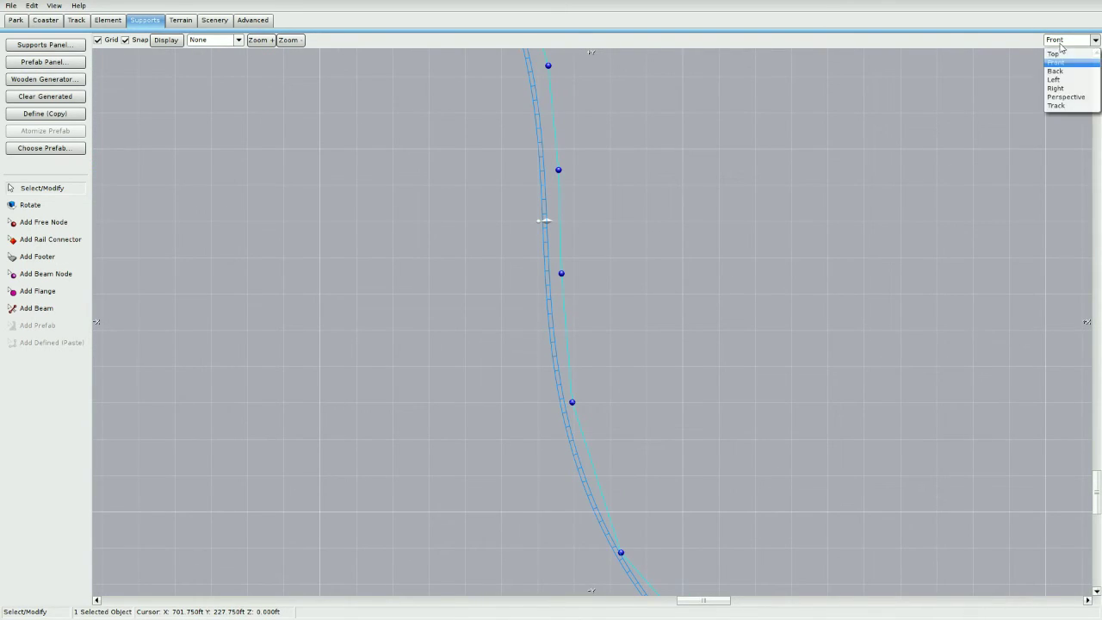
left_click(1058, 54)
left_click(38, 256)
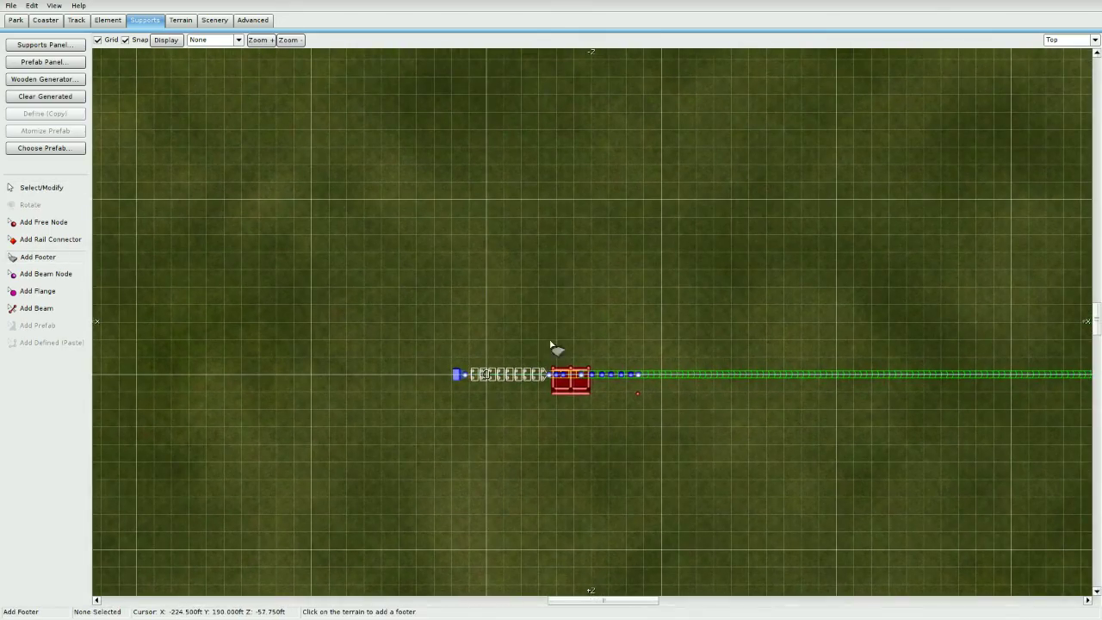
scroll(603, 349, "up", 3)
scroll(772, 327, "down", 3)
scroll(670, 324, "up", 3)
scroll(502, 327, "down", 3)
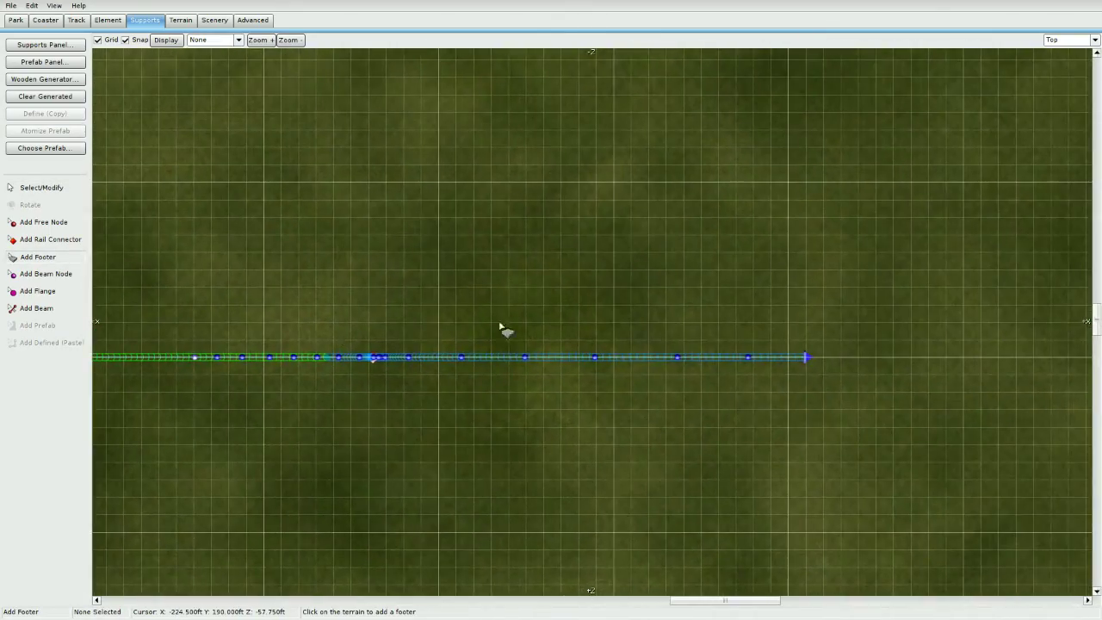
scroll(674, 342, "up", 5)
scroll(620, 260, "up", 2)
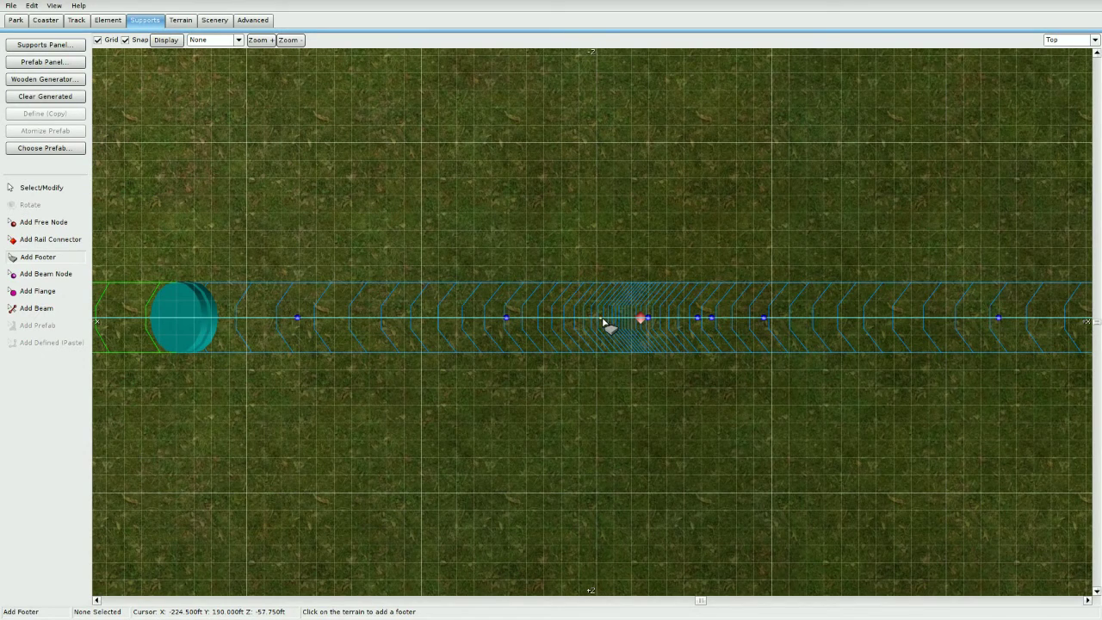
key("Escape")
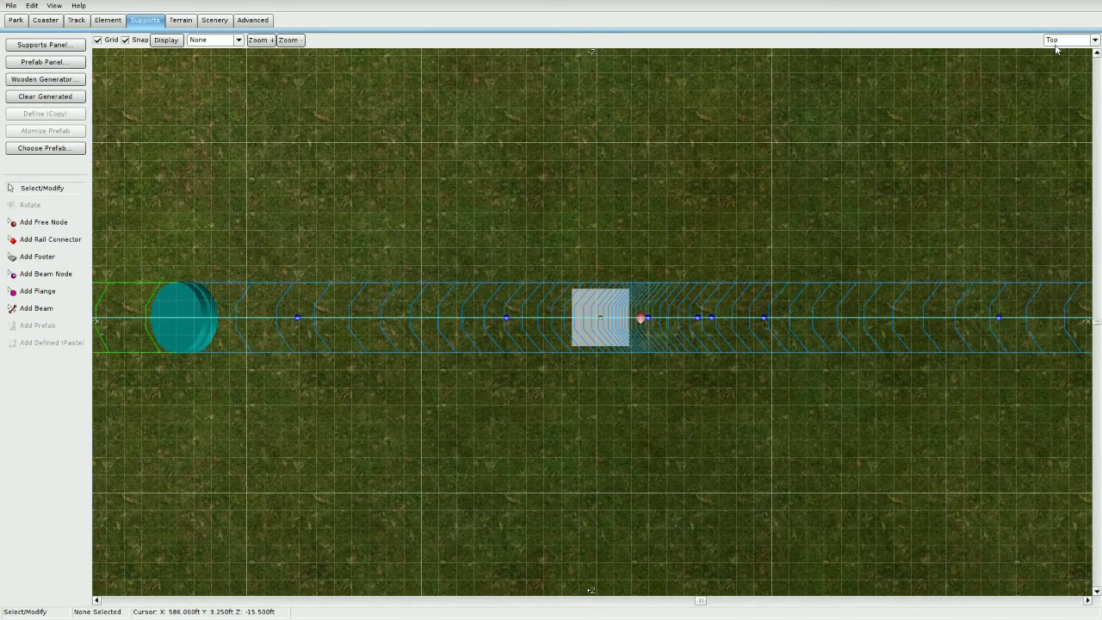
Examine the drop's rail connector, the crest, the lift hill and the curve out of the station in the front view.
left_click(1057, 42)
left_click(1057, 64)
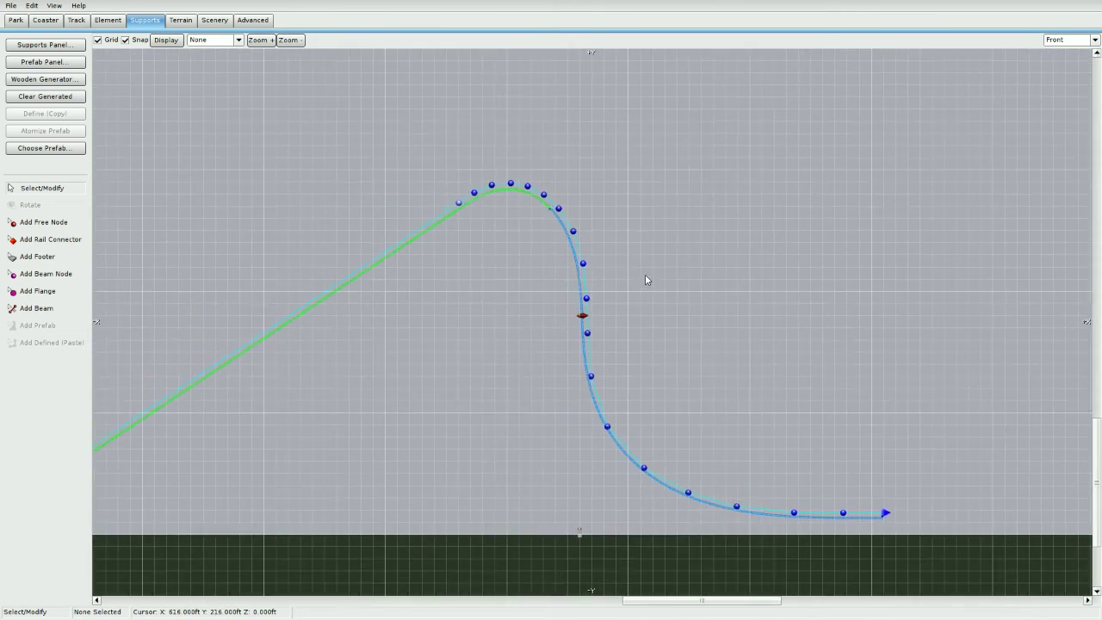
scroll(646, 278, "up", 5)
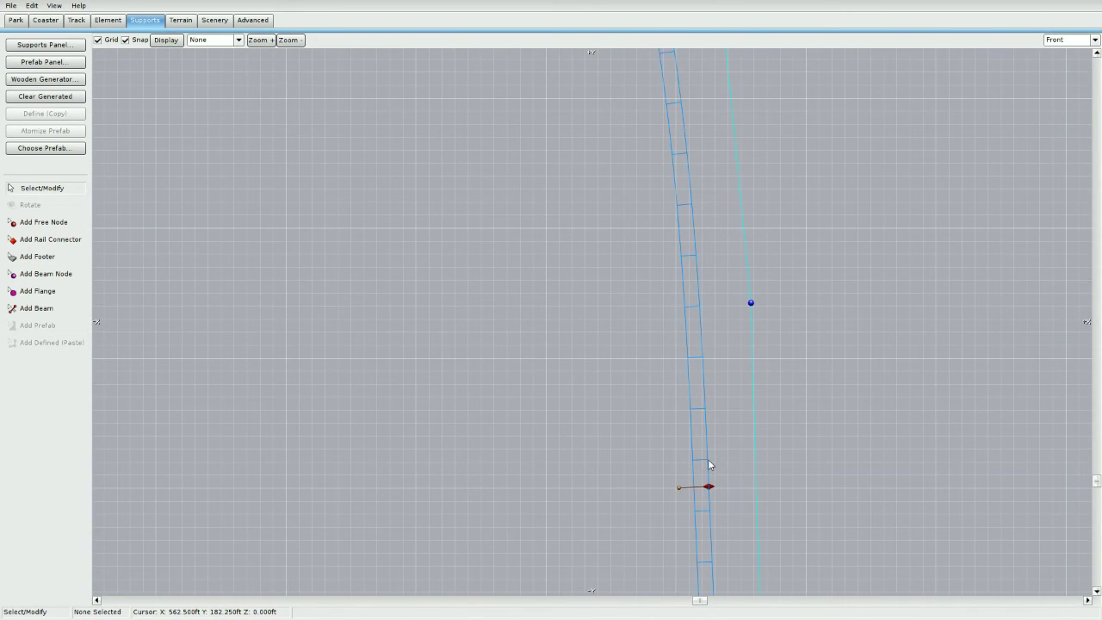
scroll(445, 213, "down", 5)
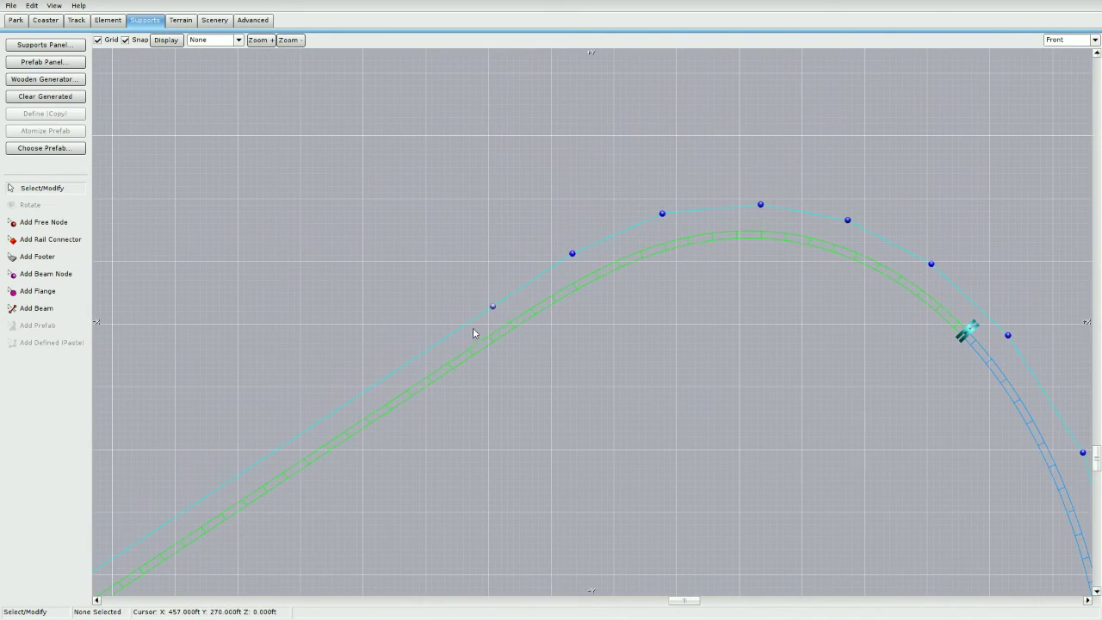
right_click_drag(494, 302, 594, 198)
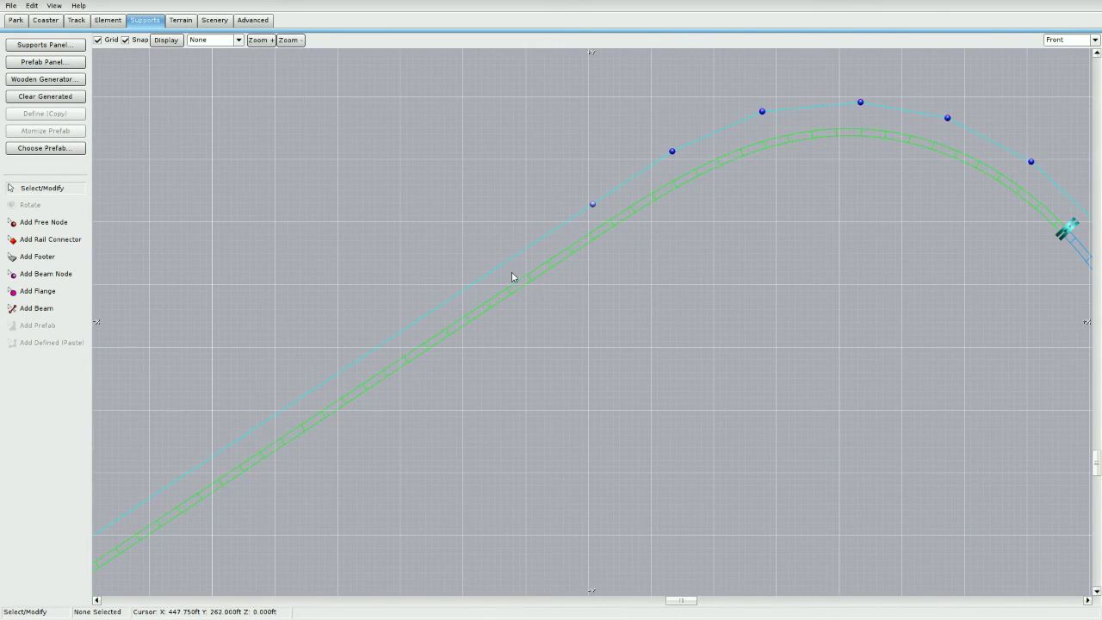
right_click_drag(550, 260, 700, 230)
scroll(646, 261, "down", 3)
right_click_drag(326, 454, 824, 104)
right_click_drag(578, 363, 779, 205)
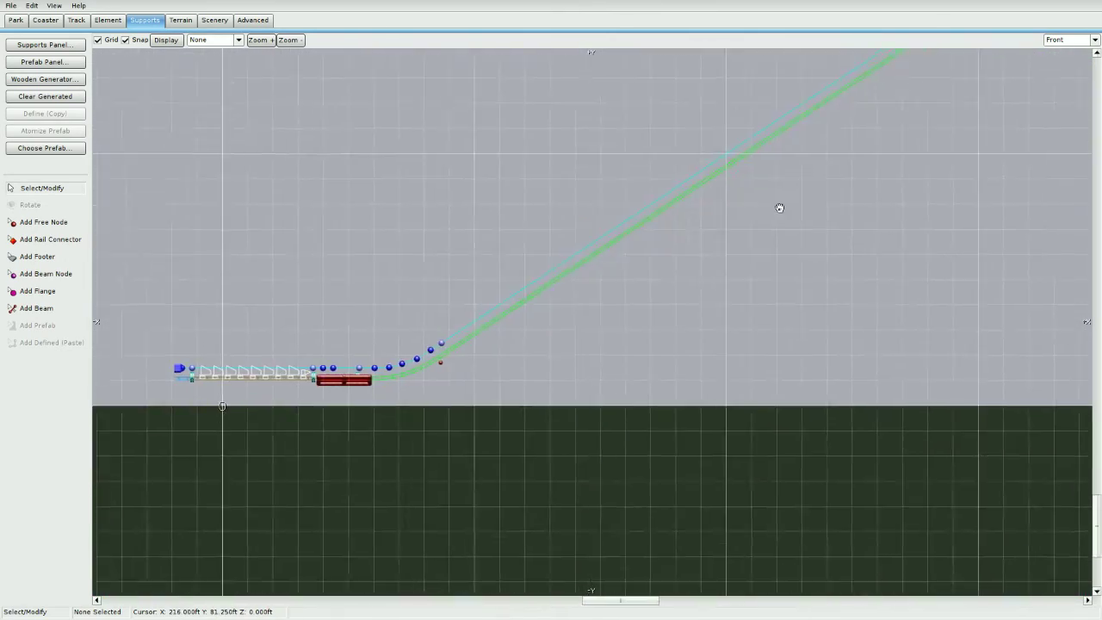
scroll(561, 341, "up", 6)
right_click_drag(492, 345, 809, 291)
scroll(515, 267, "up", 3)
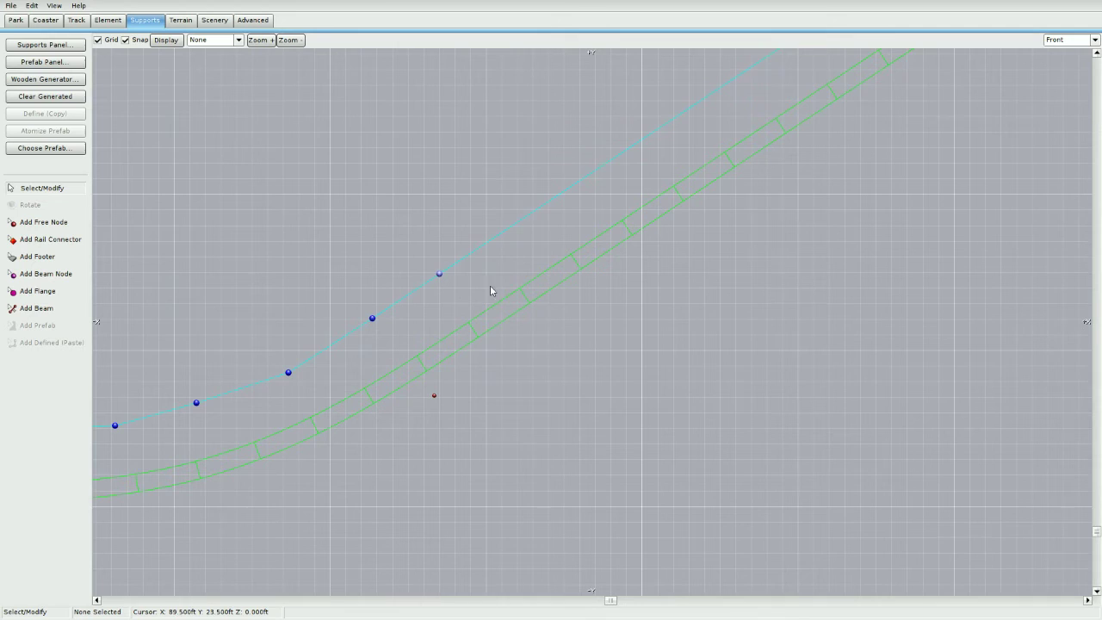
middle_click_drag(480, 280, 699, 272)
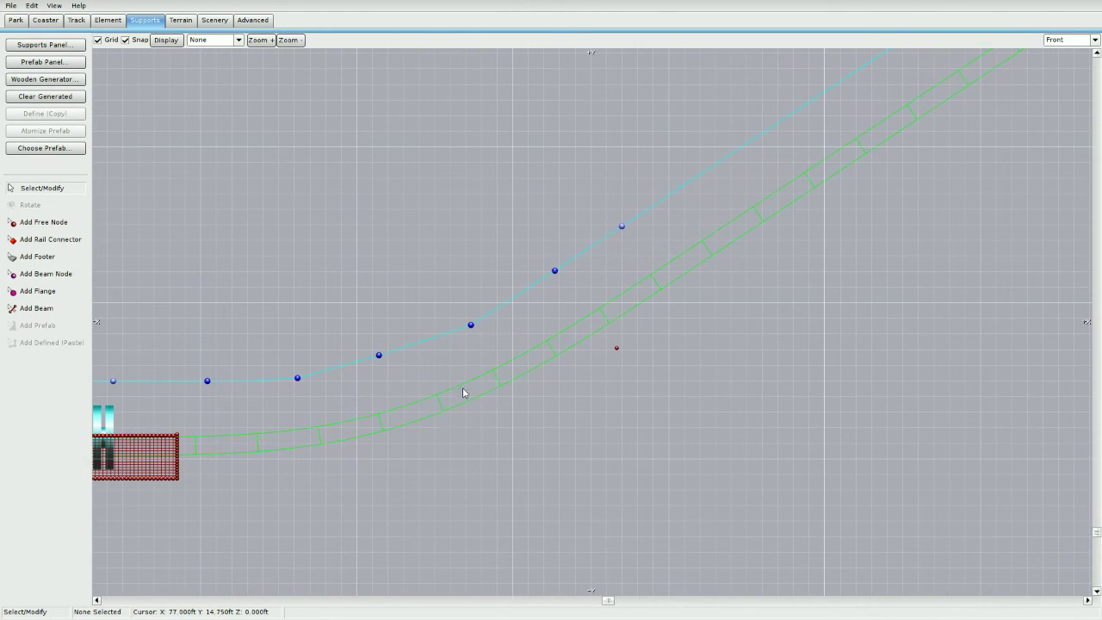
scroll(464, 392, "down", 5)
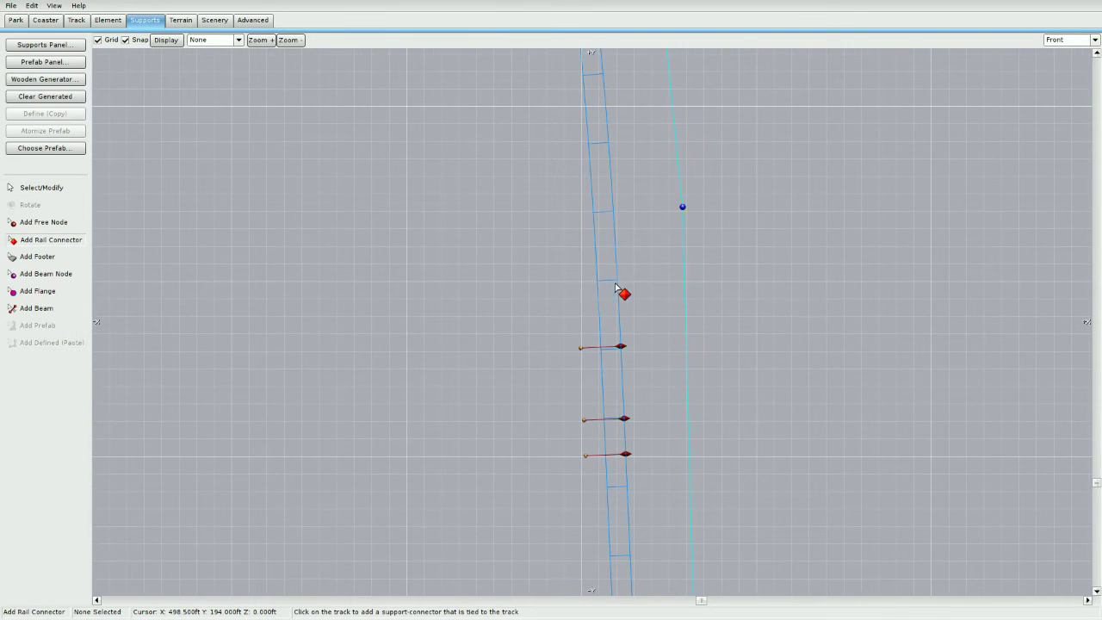
Add rail connectors at successive track ties up the drop to just past the track segment joint.
middle_click_drag(641, 320, 732, 499)
left_click(691, 401)
middle_click_drag(644, 218, 688, 379)
left_click(683, 350)
middle_click_drag(655, 284, 740, 465)
left_click(697, 403)
middle_click_drag(568, 224, 691, 368)
left_click(608, 286)
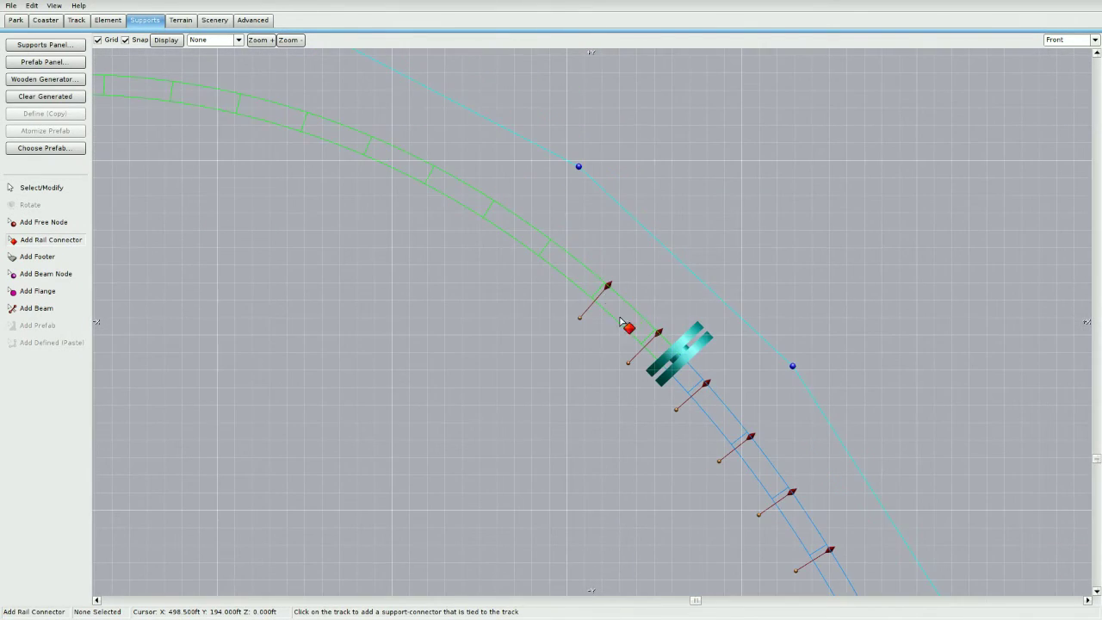
Add rail connectors at successive track ties over the crest and onto the top of the lift hill.
left_click(548, 241)
middle_click_drag(444, 188, 740, 322)
left_click(566, 241)
left_click(421, 222)
middle_click_drag(386, 230, 807, 253)
left_click(708, 249)
middle_click_drag(410, 362, 724, 289)
left_click(636, 314)
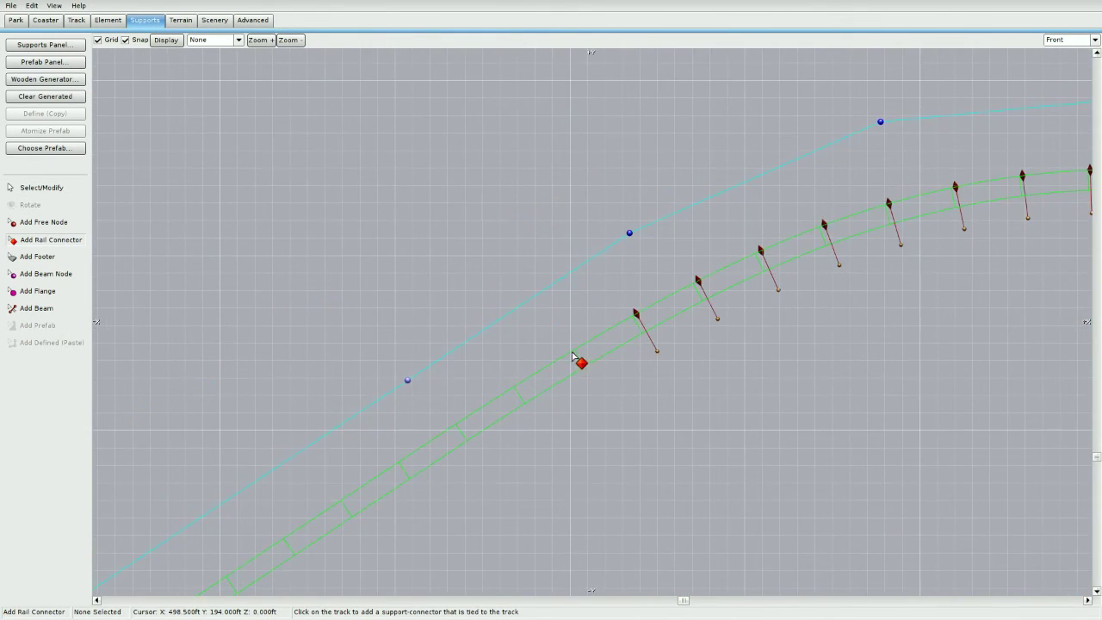
left_click(573, 354)
scroll(479, 433, "down", 5)
scroll(479, 433, "up", 5)
left_click(603, 301)
Add rail connectors at successive track ties along the curve between the lift hill and the station.
middle_click_drag(490, 465, 815, 347)
left_click(868, 224)
left_click(815, 255)
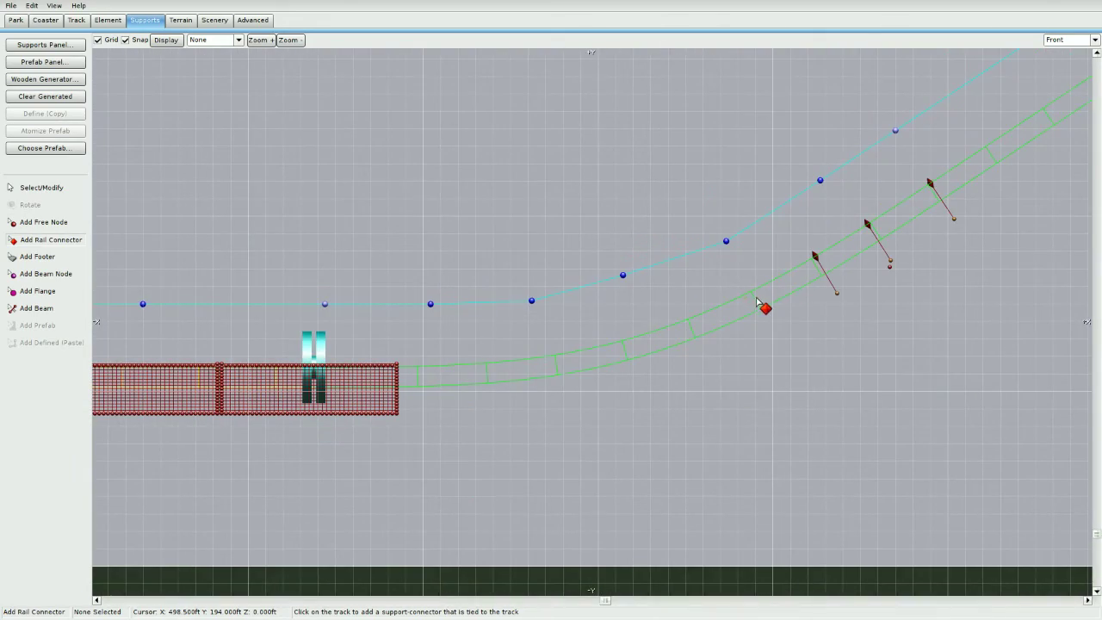
left_click(755, 296)
left_click(689, 322)
left_click(624, 343)
left_click(556, 358)
left_click(487, 365)
left_click(418, 368)
scroll(600, 385, "down", 5)
scroll(615, 458, "down", 2)
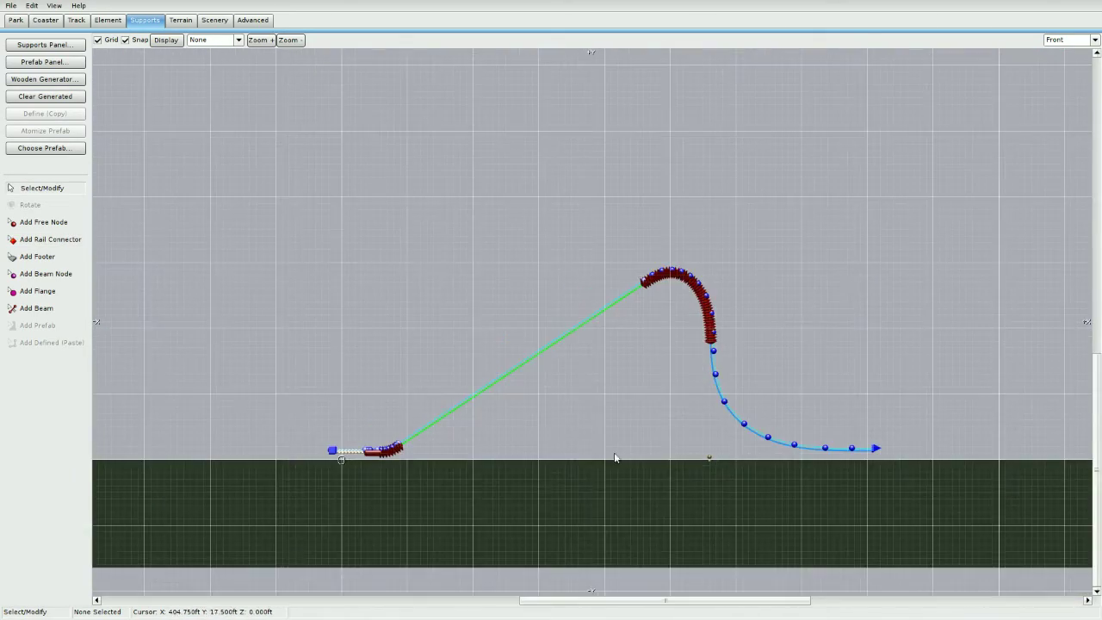
left_click_drag(241, 162, 917, 568)
middle_click_drag(658, 430, 777, 429)
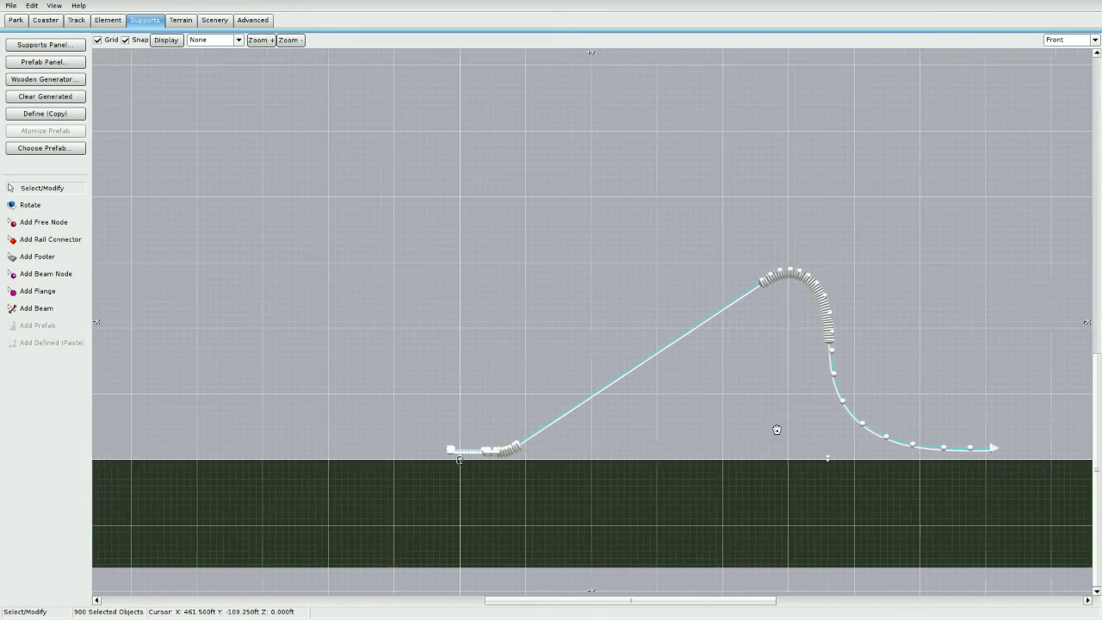
left_click(708, 508)
Slide the lowest rail connectors on the vertical drop along the track to line up with the track ties.
scroll(631, 522, "up", 5)
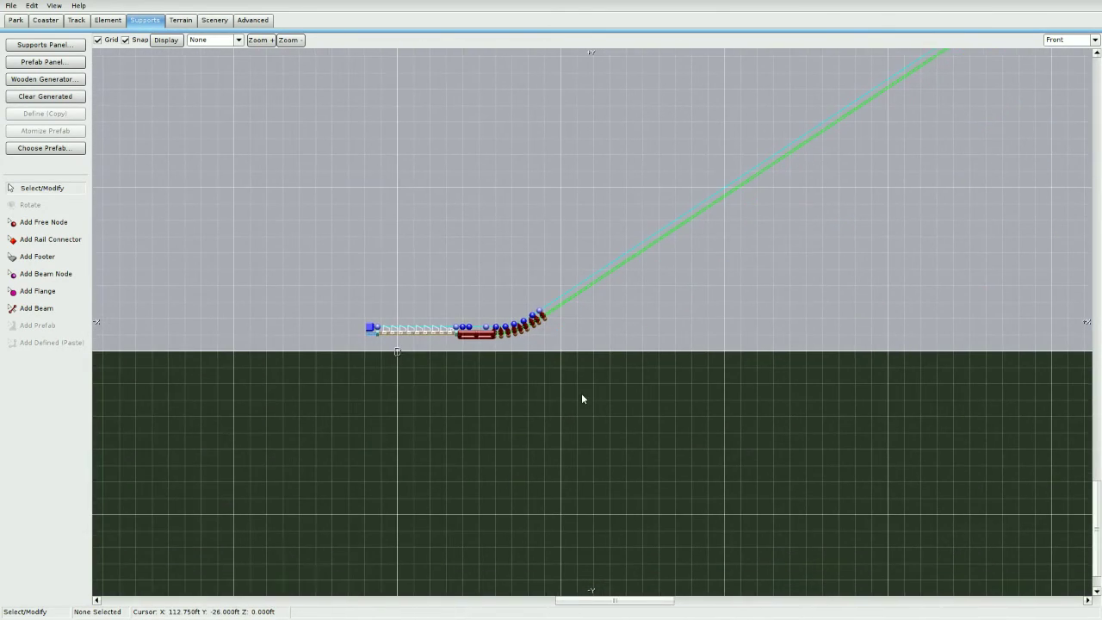
right_click_drag(579, 365, 287, 594)
right_click_drag(792, 319, 542, 479)
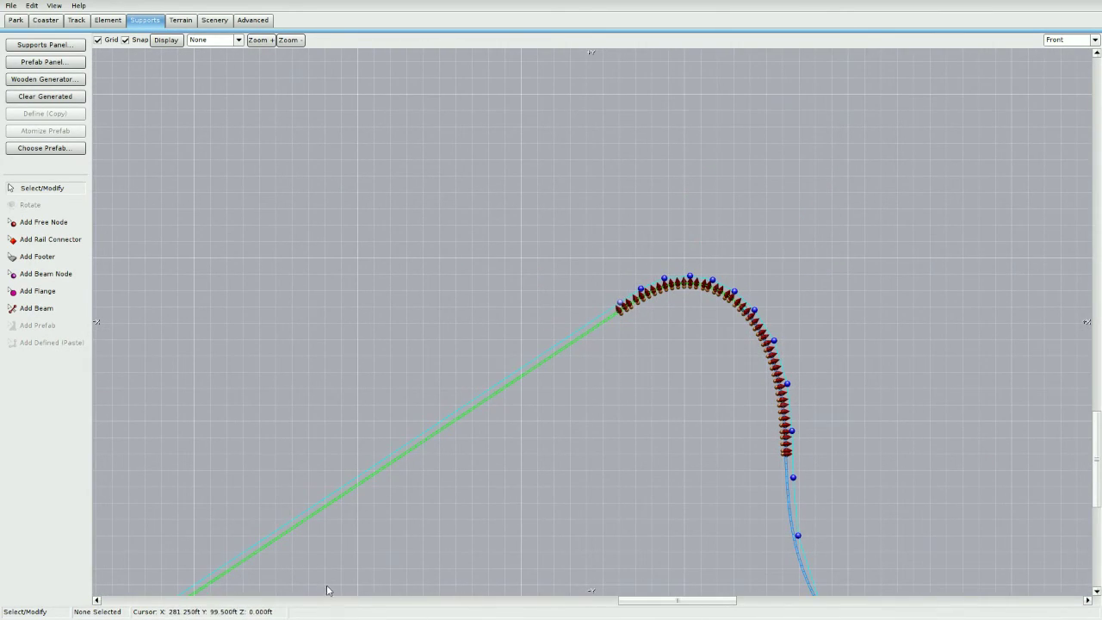
right_click_drag(429, 572, 357, 497)
scroll(771, 488, "up", 5)
right_click_drag(876, 505, 533, 419)
scroll(534, 419, "up", 5)
right_click_drag(740, 536, 677, 380)
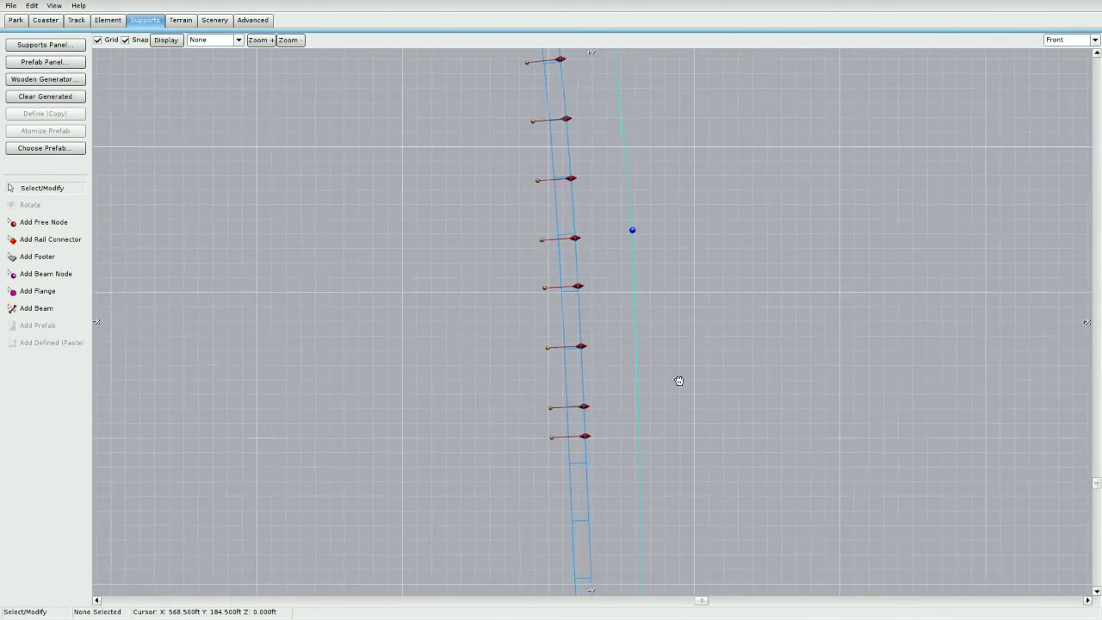
scroll(679, 381, "up", 1)
right_click_drag(699, 434, 723, 416)
left_click(610, 400)
left_click_drag(603, 330, 602, 332)
left_click_drag(597, 258, 599, 264)
left_click_drag(594, 199, 593, 193)
Line up the rail connectors in the middle of the drop with their track ties.
right_click_drag(619, 157, 637, 451)
left_click_drag(594, 274, 595, 278)
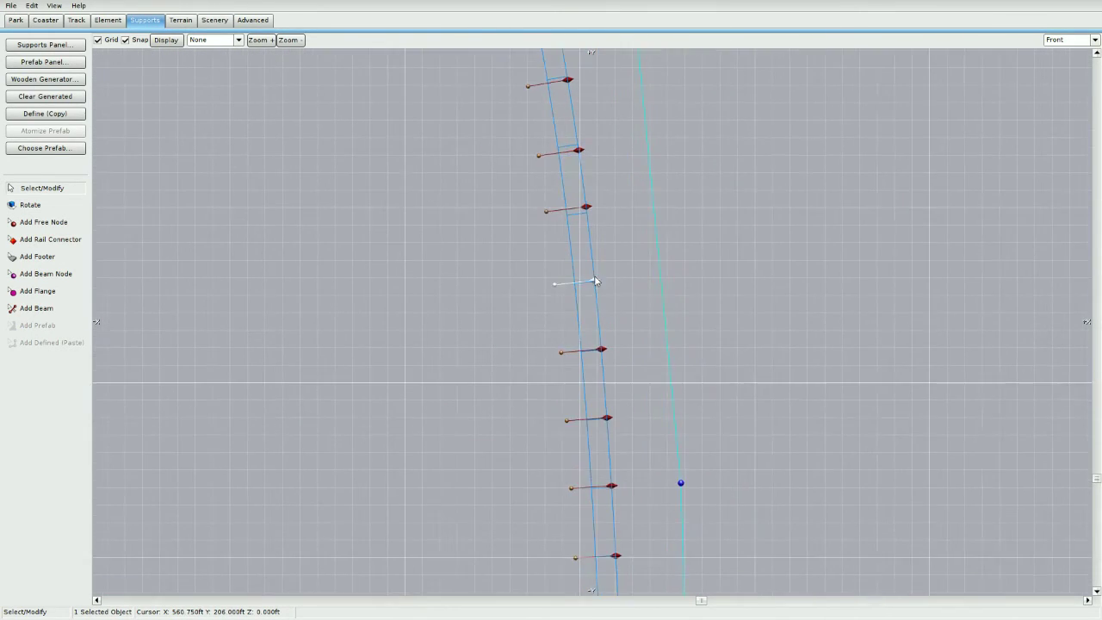
right_click_drag(596, 176, 640, 307)
left_click_drag(624, 280, 625, 277)
right_click_drag(607, 164, 612, 330)
left_click_drag(606, 310, 606, 307)
right_click_drag(579, 146, 645, 341)
left_click_drag(628, 299, 630, 301)
Slide the rail connectors on the upper, curving part of the drop onto their track ties.
right_click_drag(603, 202, 663, 375)
left_click_drag(643, 336, 645, 343)
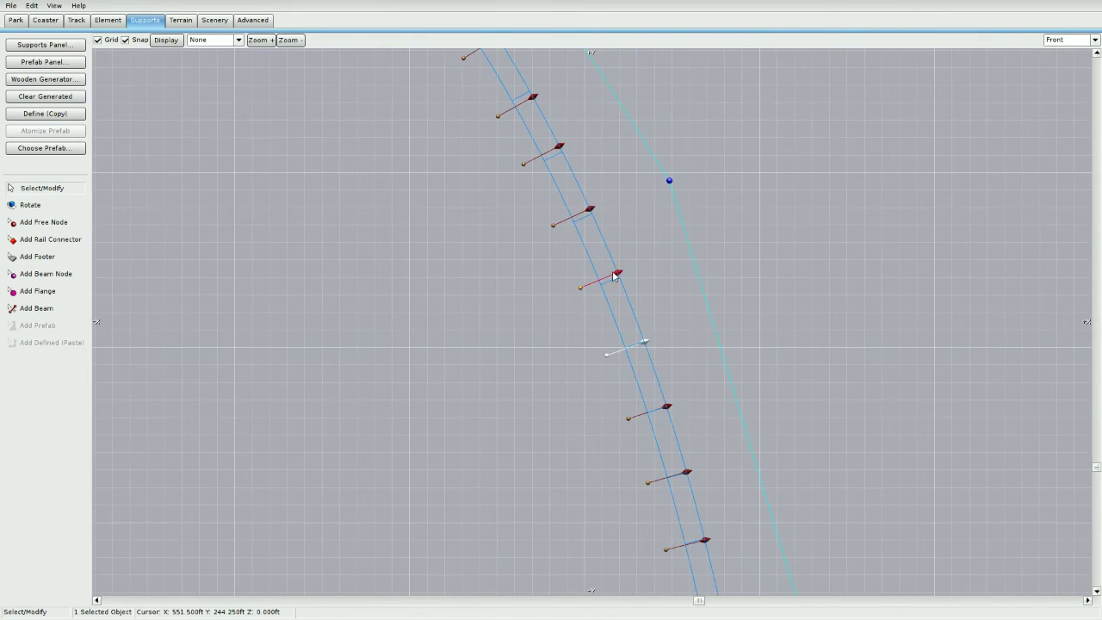
left_click_drag(613, 273, 616, 277)
right_click_drag(564, 155, 601, 253)
left_click_drag(599, 244, 602, 250)
right_click_drag(530, 126, 693, 367)
Align the rail connectors from just below the crest, over the top and onto the far slope with their track ties.
left_click_drag(658, 311, 657, 313)
left_click_drag(620, 261, 618, 258)
right_click_drag(542, 172, 634, 328)
left_click_drag(618, 309, 620, 313)
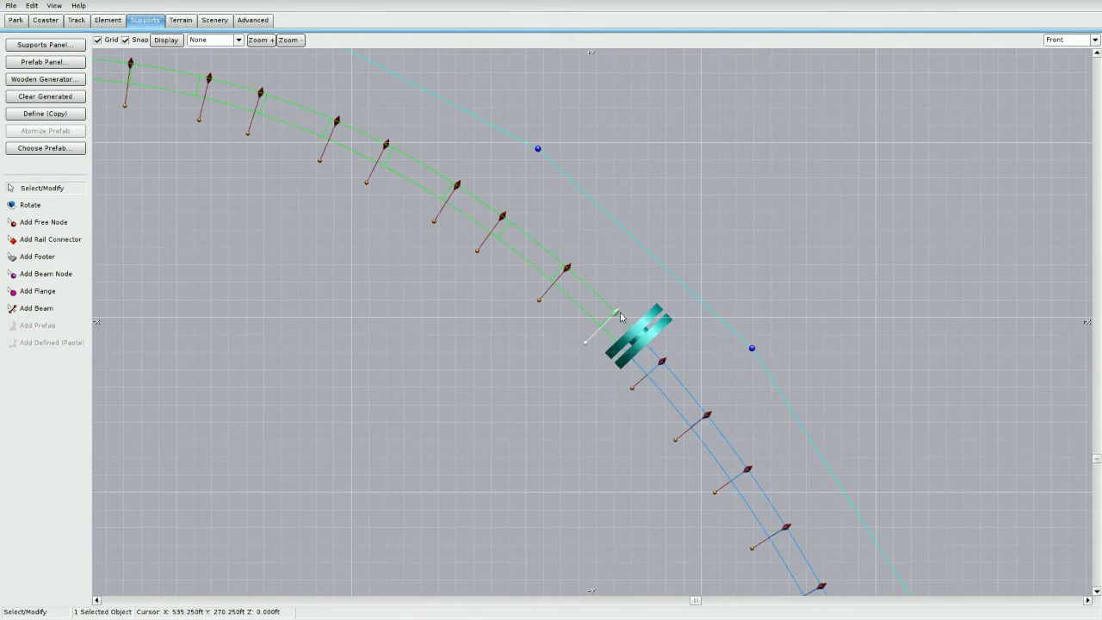
scroll(620, 315, "down", 3)
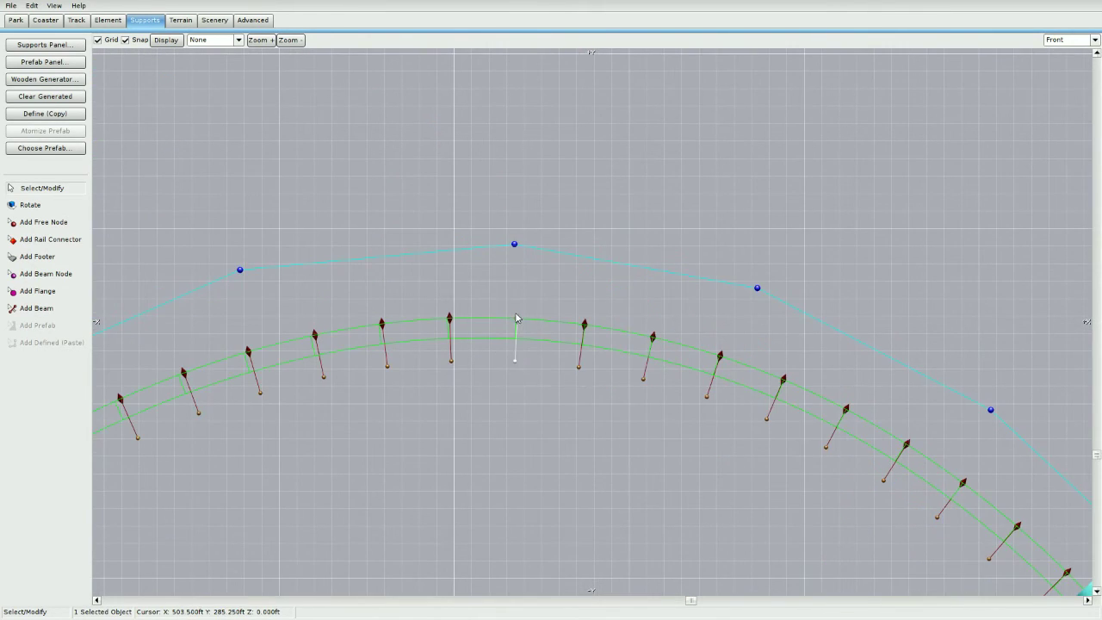
scroll(525, 327, "down", 3)
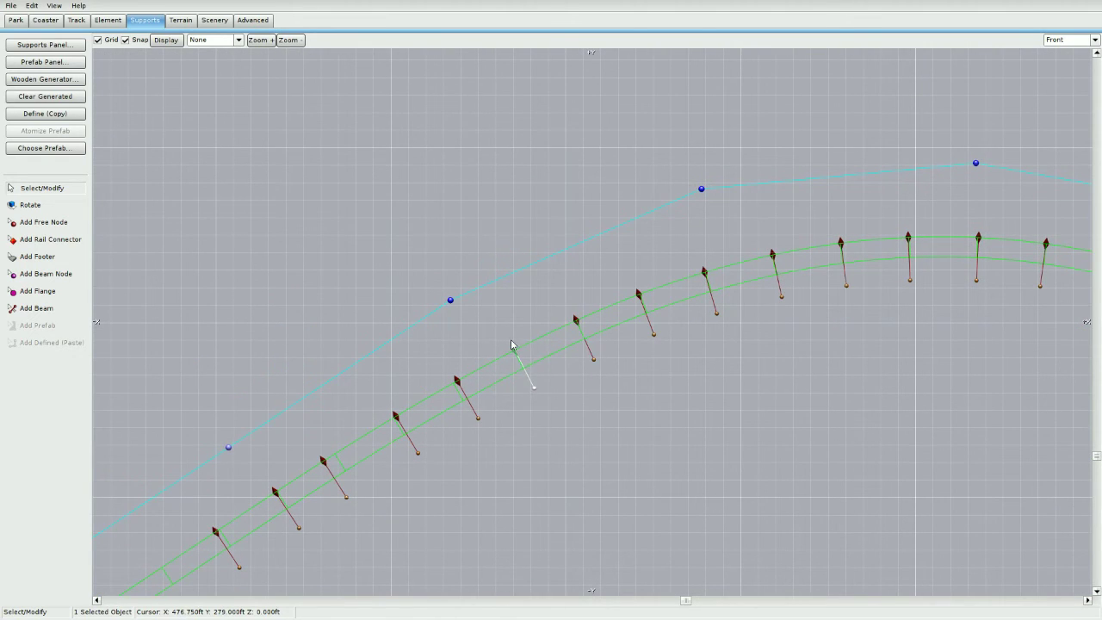
scroll(511, 344, "down", 4)
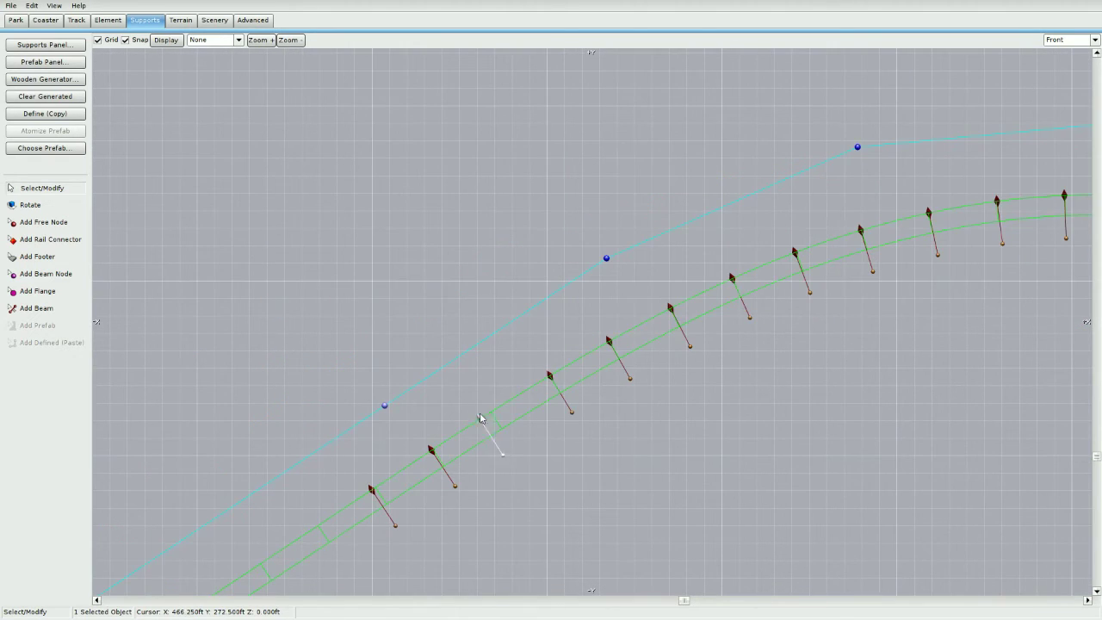
Slide the last rail connectors at the upper end of the lift hill onto their track ties.
left_click(535, 394)
left_click(418, 456)
left_click(346, 477)
right_click_drag(346, 482, 460, 417)
left_click(388, 431)
left_click(316, 437)
scroll(570, 366, "down", 5)
right_click_drag(780, 332, 338, 314)
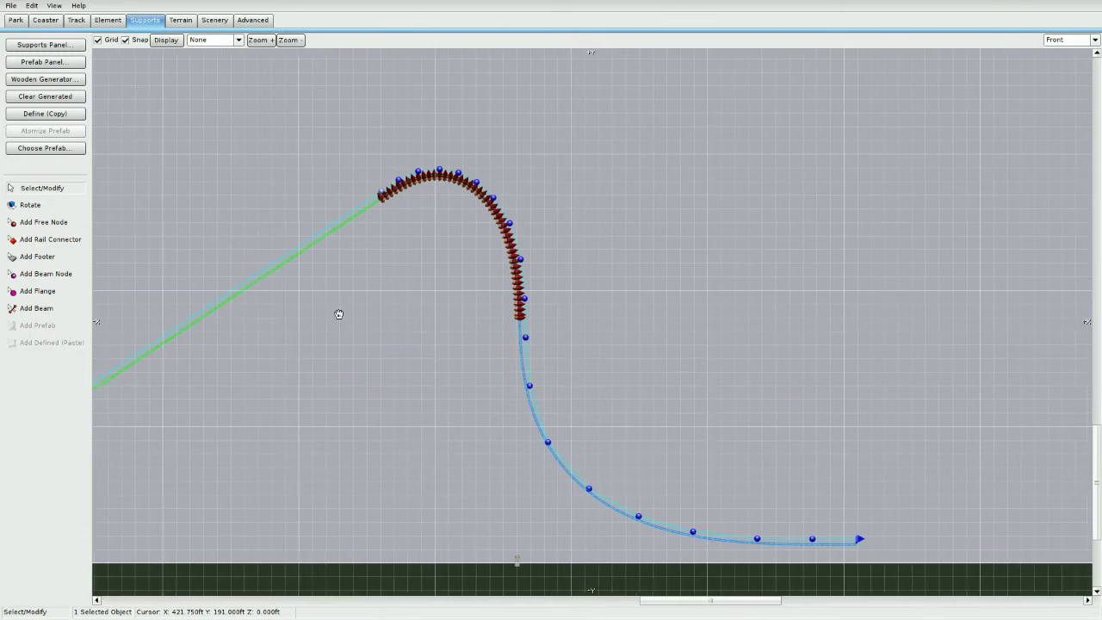
Set up new beams as box beams with a profile width of 2.1 ft and a profile height of 3.5 ft.
left_click(72, 309)
left_click(45, 45)
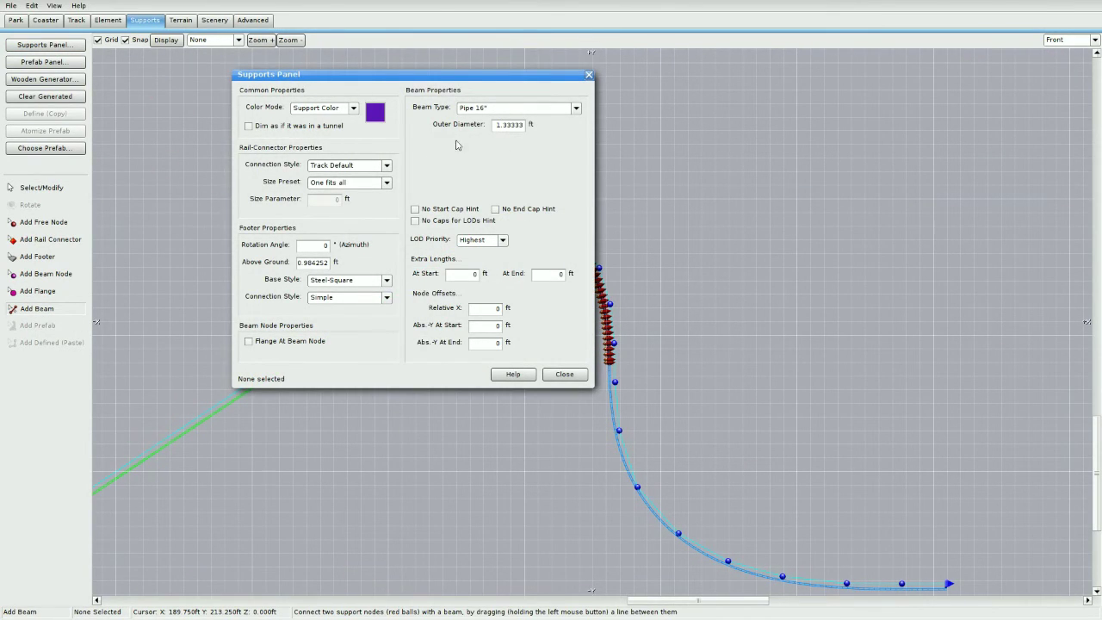
left_click(576, 107)
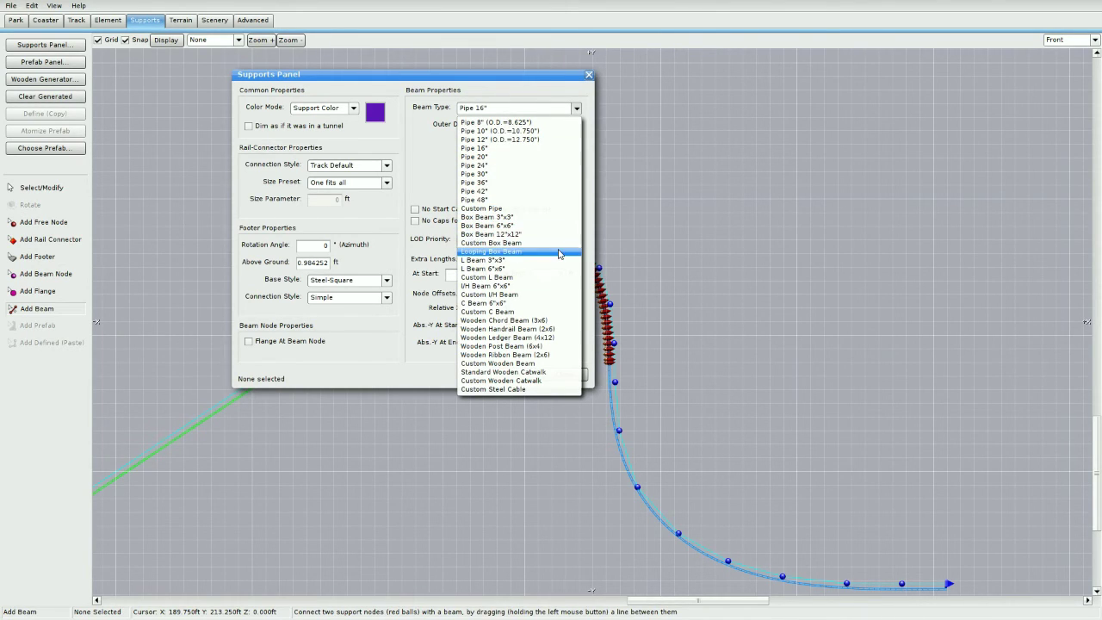
left_click(525, 227)
left_click_drag(495, 129, 583, 140)
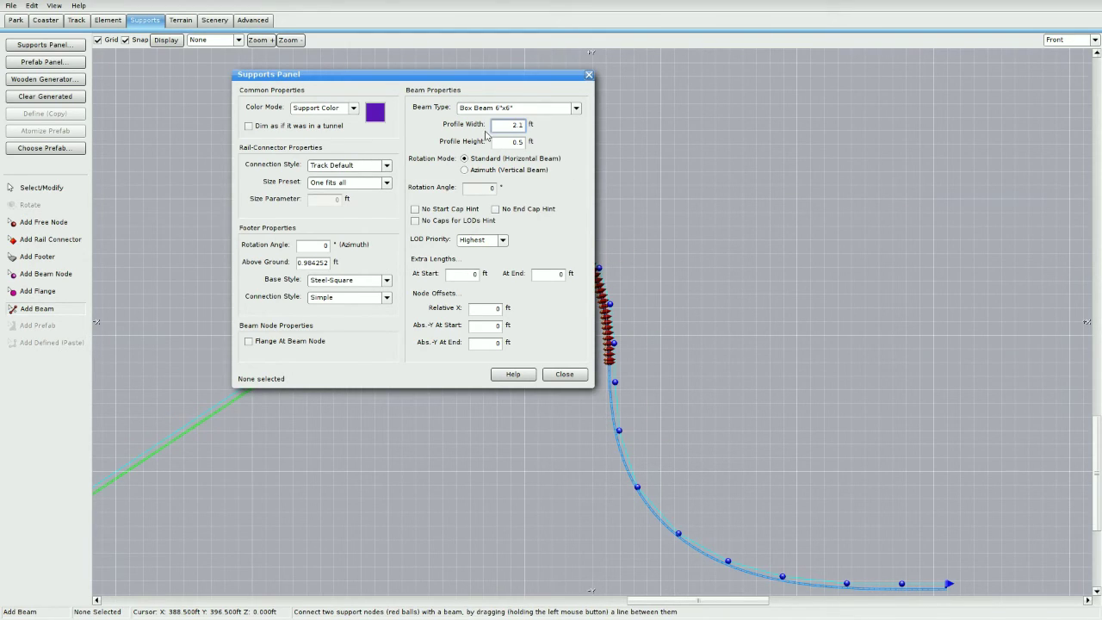
key("Tab")
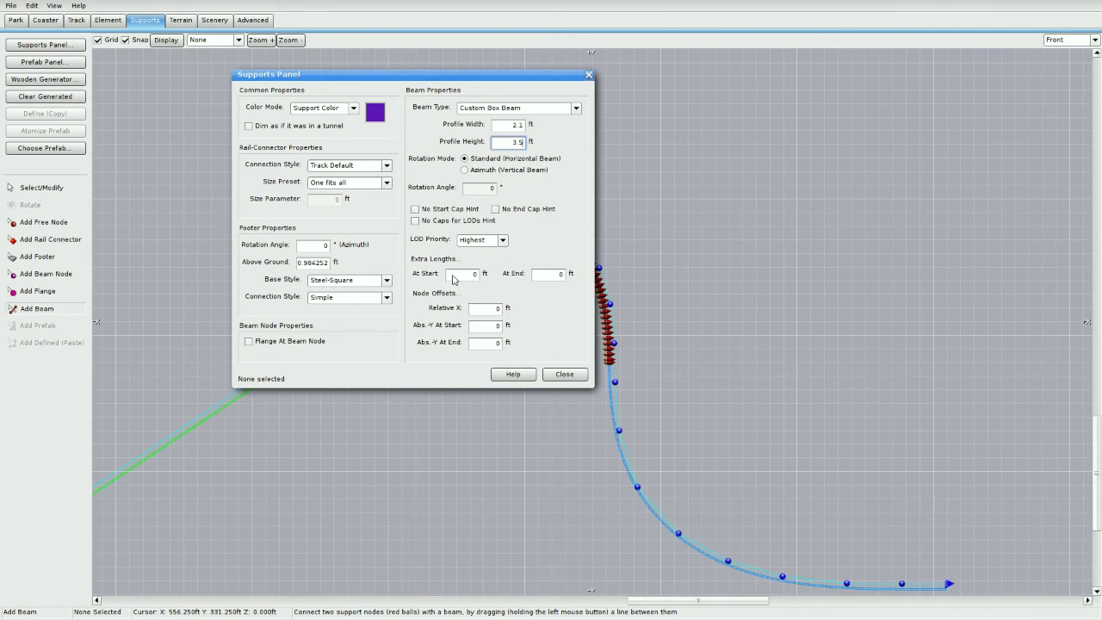
Set the beam's extra lengths to 0.1 ft at both the start and the end.
left_click(464, 274)
type("0.1")
left_click(559, 275)
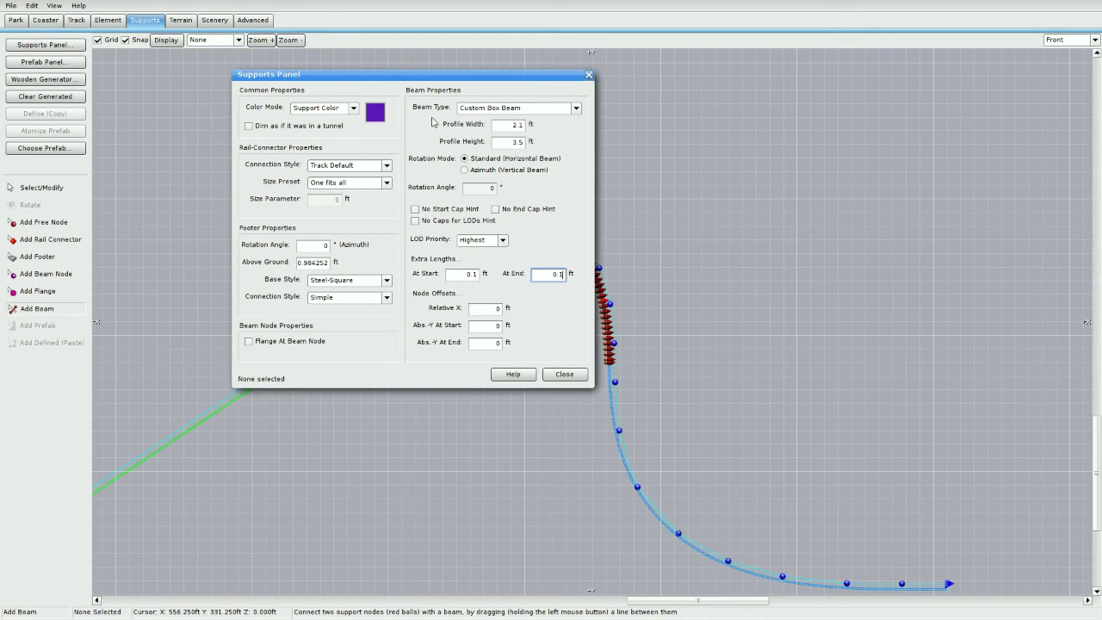
Give the beams a custom yellow color (R 252, G 255, B 28) and close the support properties.
left_click(353, 114)
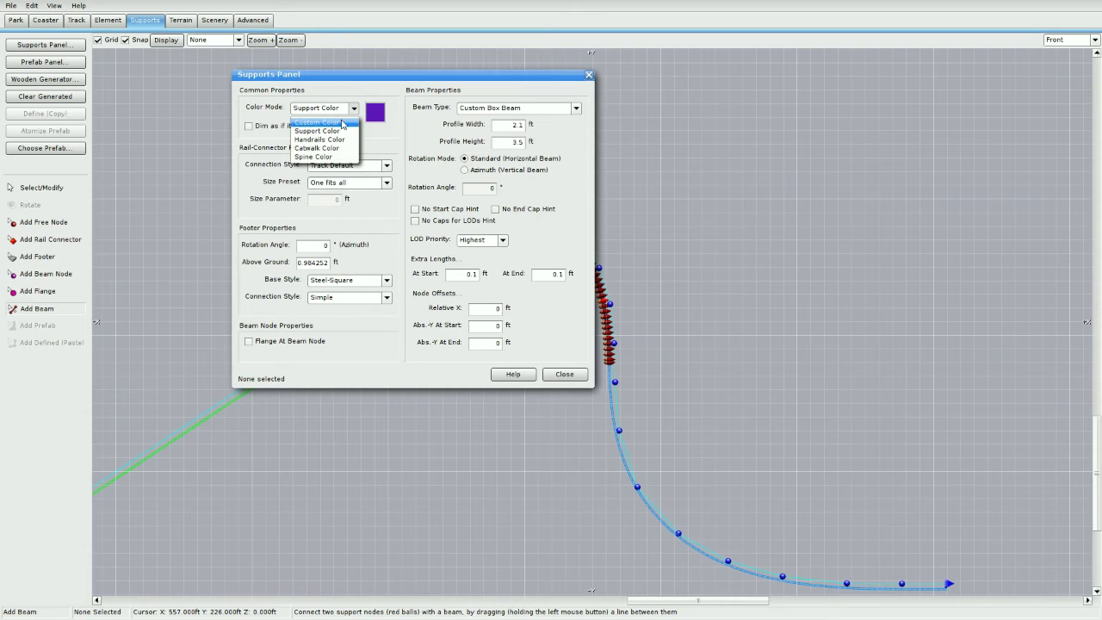
left_click(323, 137)
left_click(558, 423)
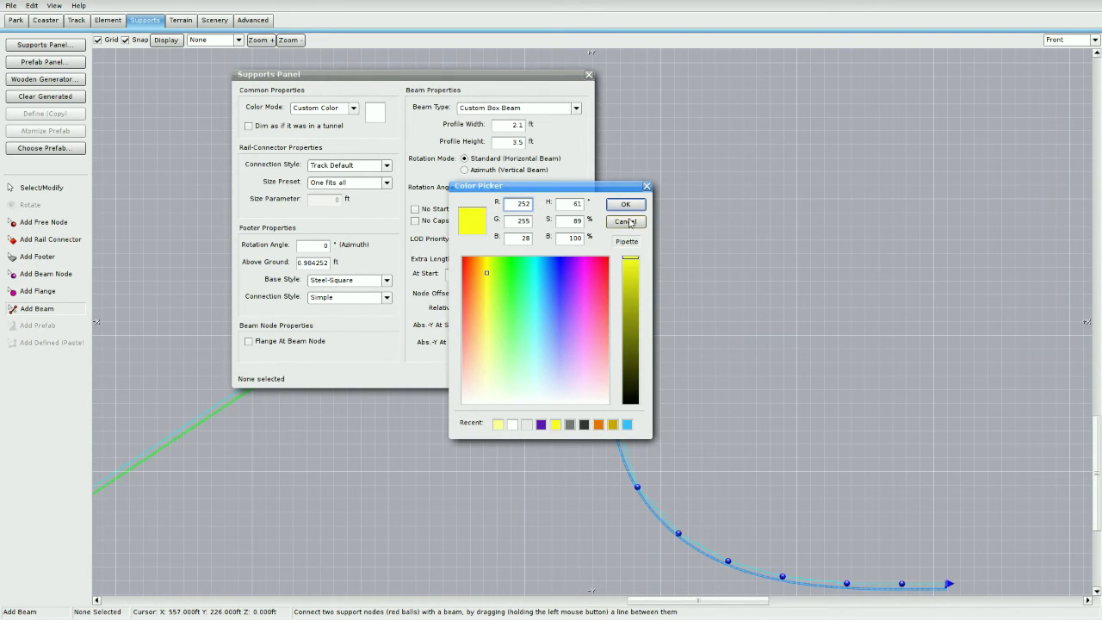
left_click(630, 223)
left_click(564, 375)
Add beams linking the outer nodes of the four lowest rail connectors on the vertical drop.
scroll(664, 373, "up", 10)
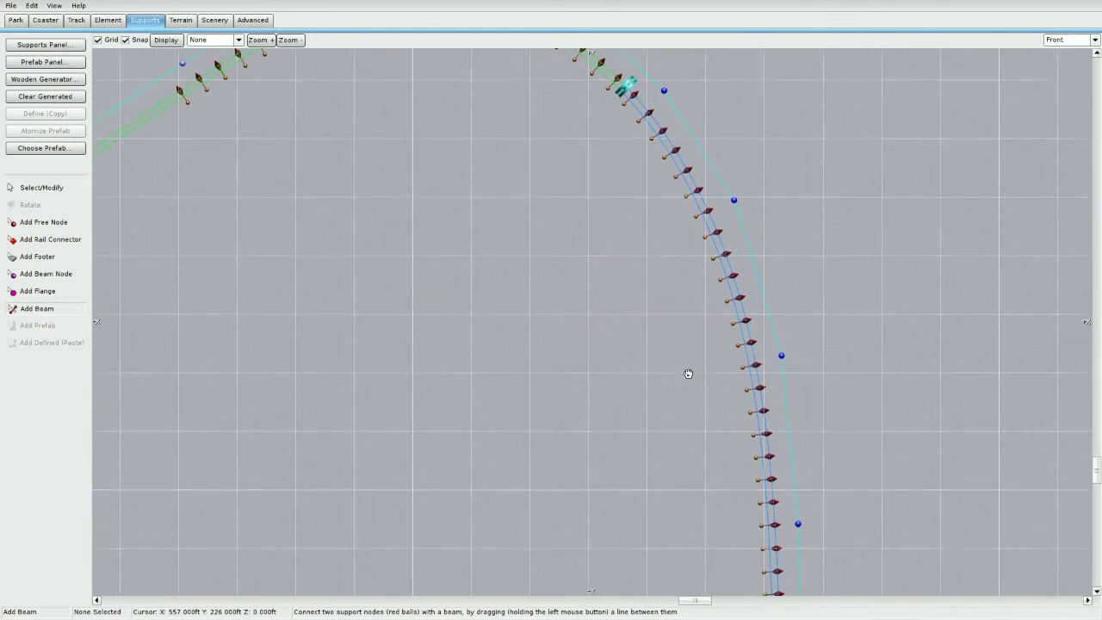
right_click_drag(516, 243, 601, 403)
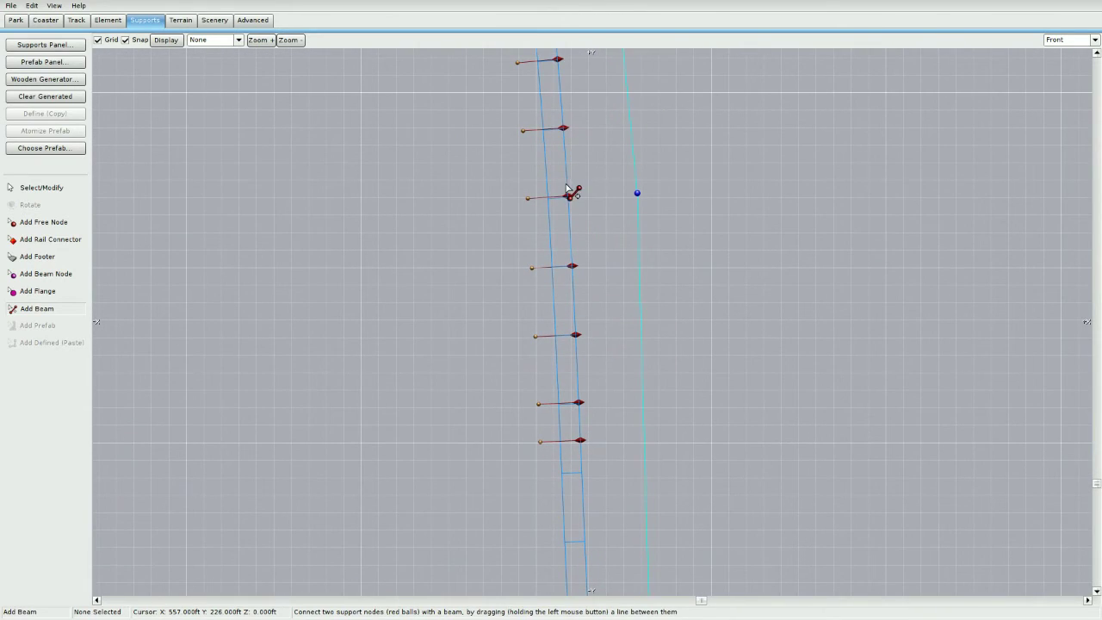
left_click_drag(540, 441, 538, 403)
mouse_move(538, 403)
left_mouse_down()
mouse_move(542, 282)
mouse_move(531, 268)
left_mouse_up()
Freeze the coaster in the perspective view and examine the new box beams behind the vertical drop track.
left_click(1095, 39)
left_click(1085, 97)
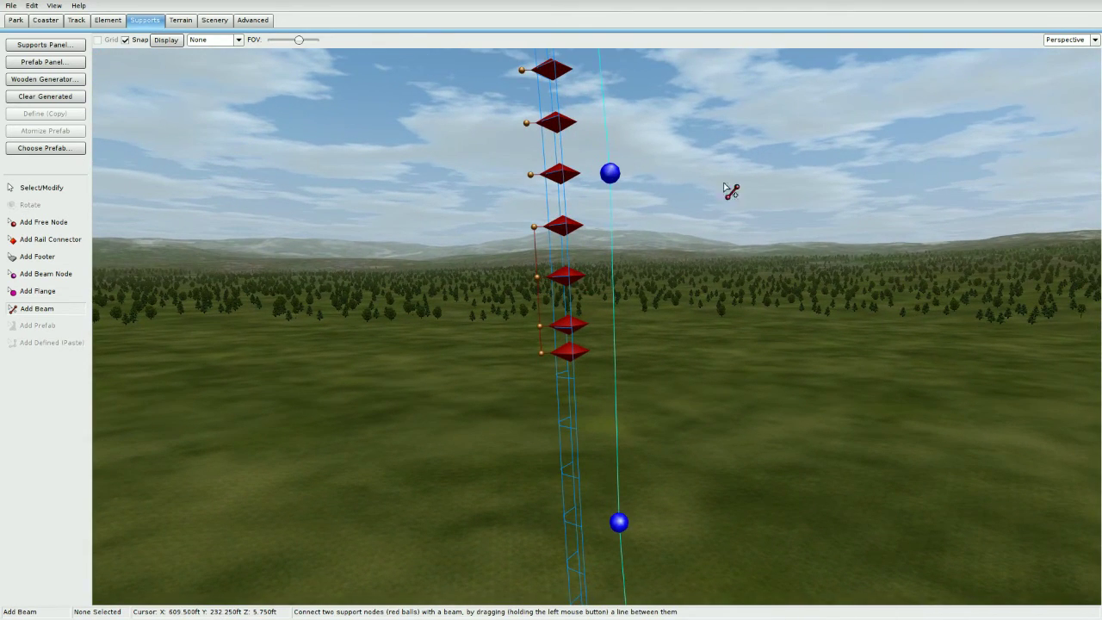
left_click(46, 20)
left_click(46, 211)
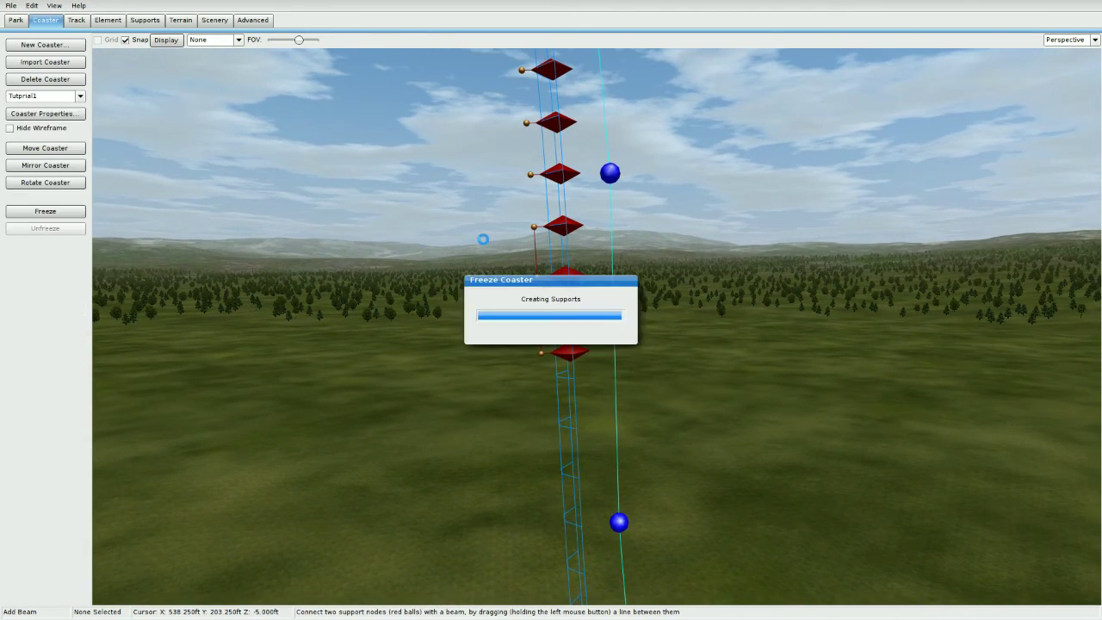
right_click_drag(482, 238, 486, 142)
mouse_move(574, 214)
right_mouse_down()
mouse_move(589, 254)
mouse_move(581, 345)
mouse_move(574, 213)
right_mouse_up()
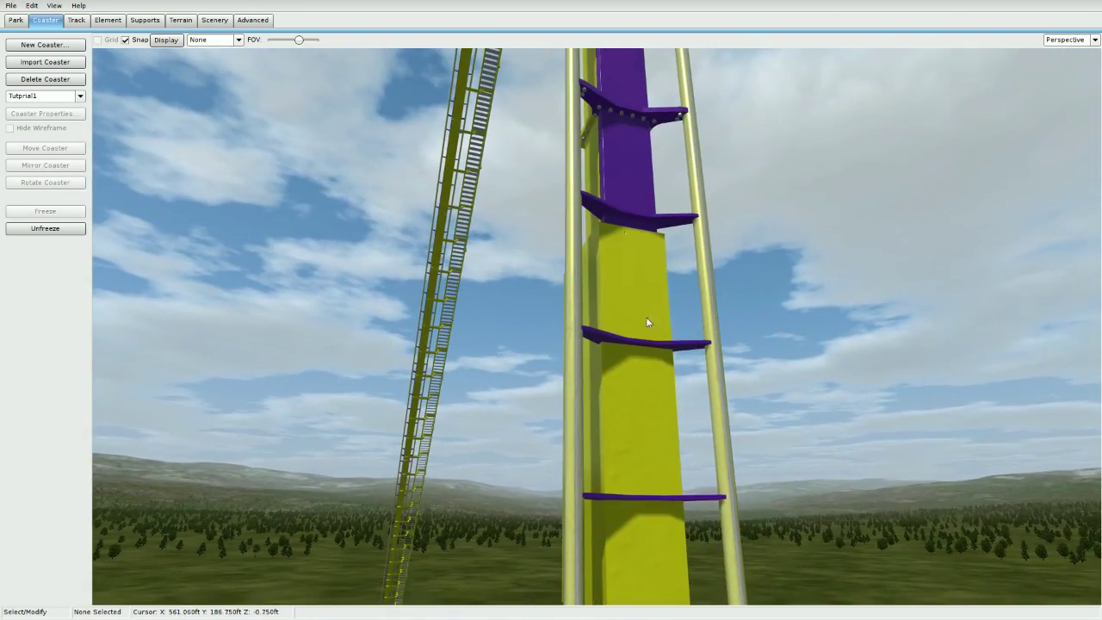
scroll(648, 323, "down", 4)
right_click_drag(649, 323, 638, 328)
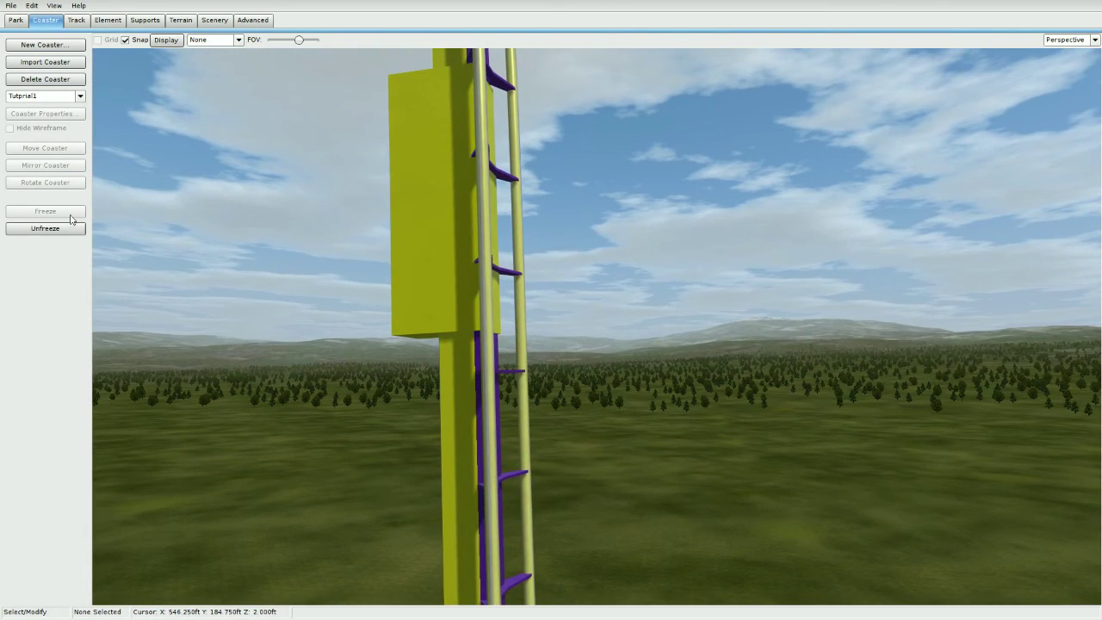
Unfreeze the coaster and edit the profile height of the three lowest beams on the drop.
left_click(70, 228)
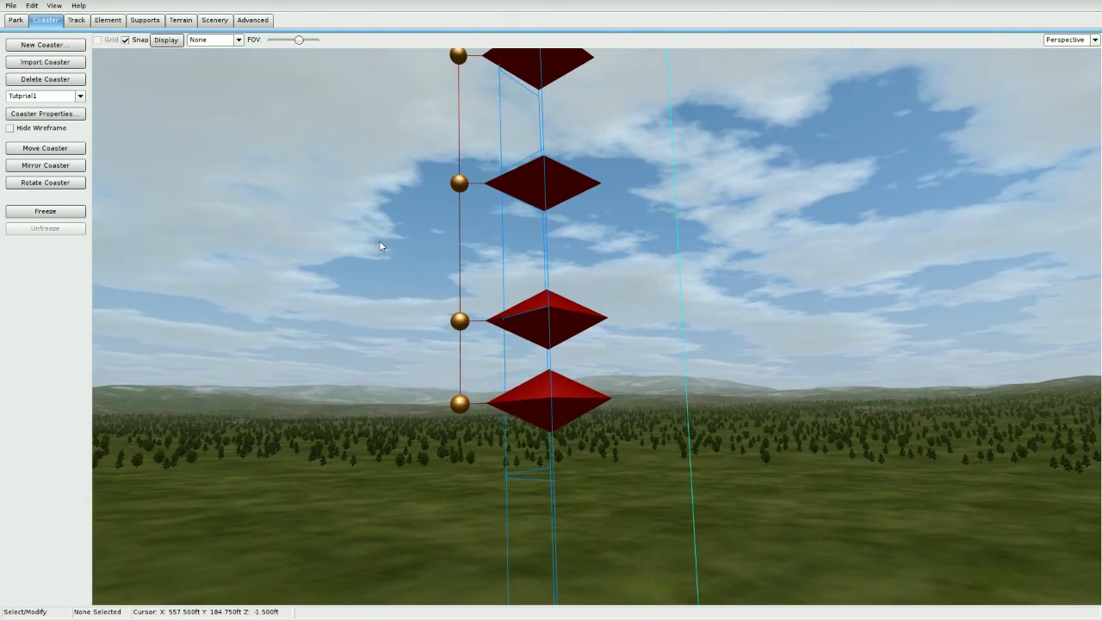
left_click(461, 360)
left_click(460, 238, "ctrl")
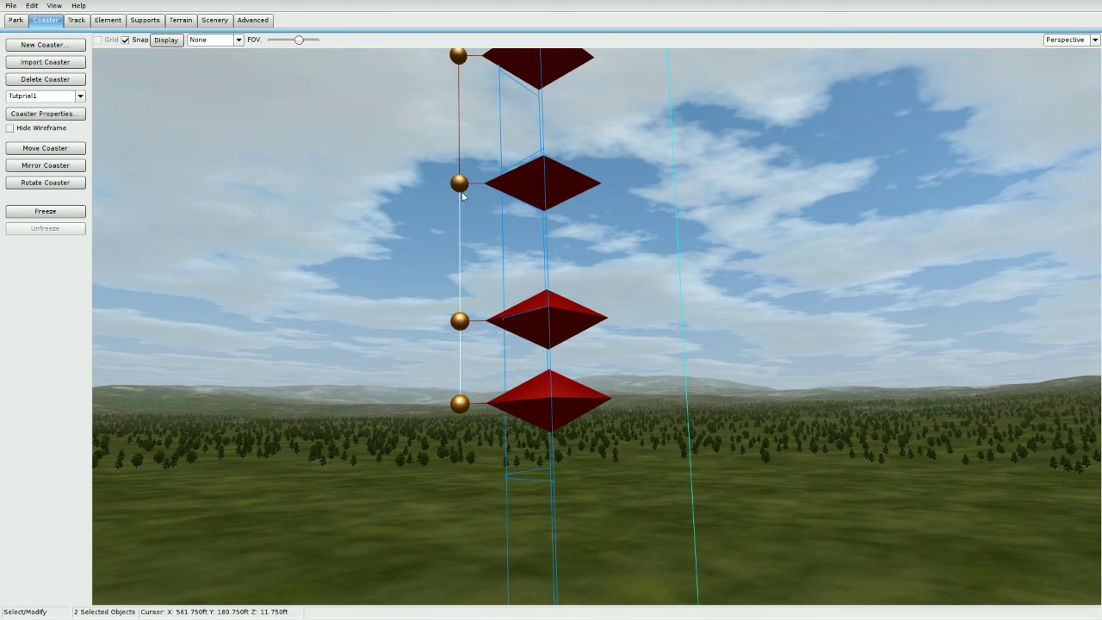
double_click(460, 119)
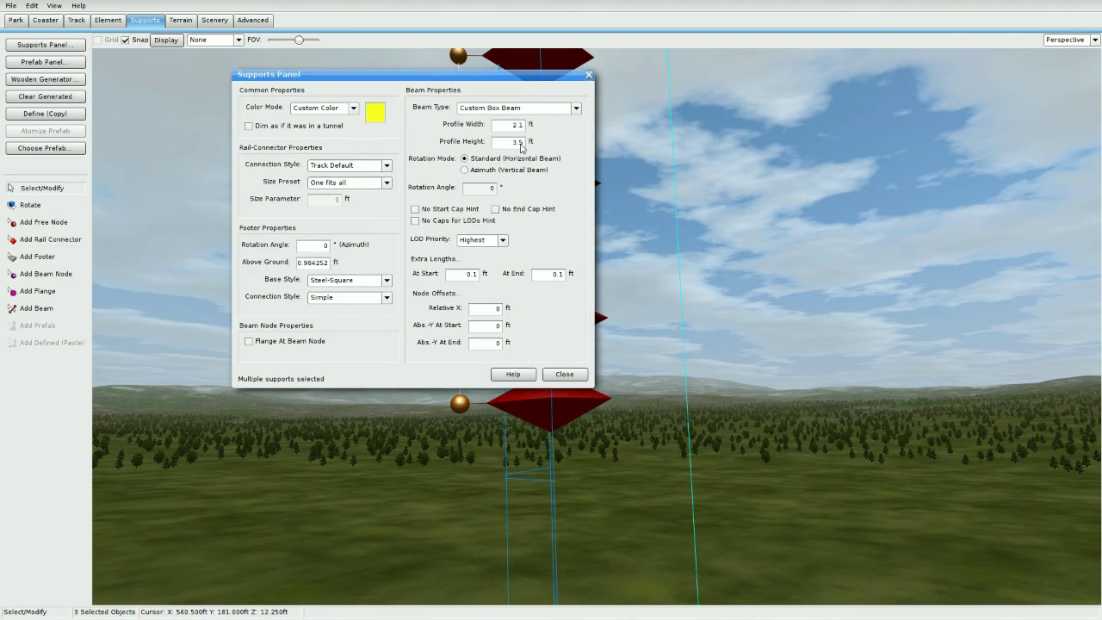
left_click(520, 144)
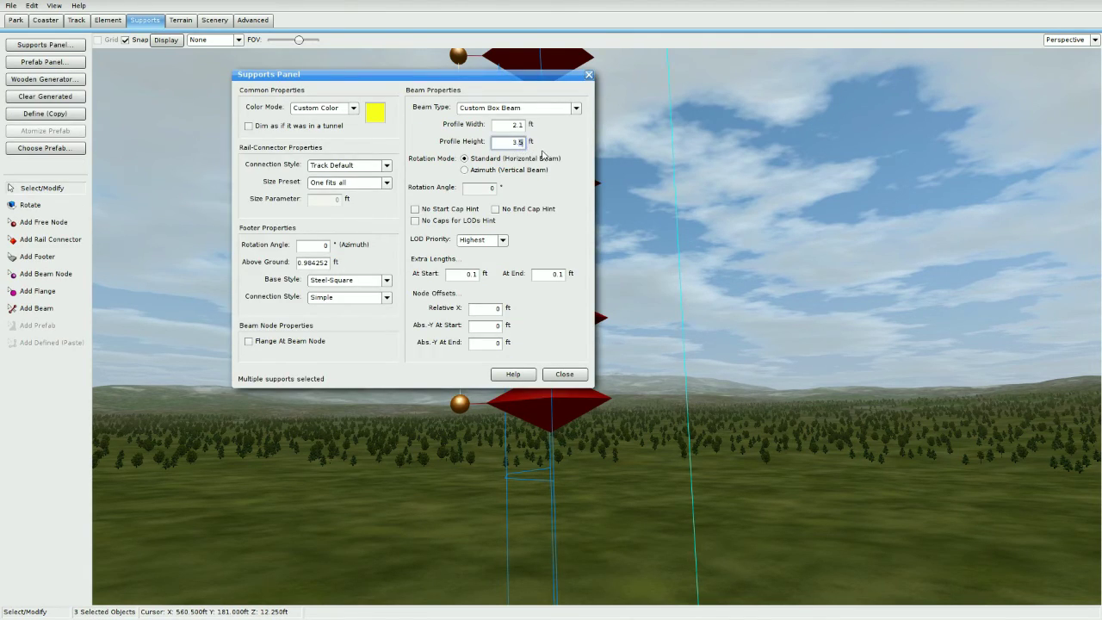
left_click(565, 372)
Freeze the coaster to check the resized beams against the drop track, then unfreeze it for editing.
left_click(46, 20)
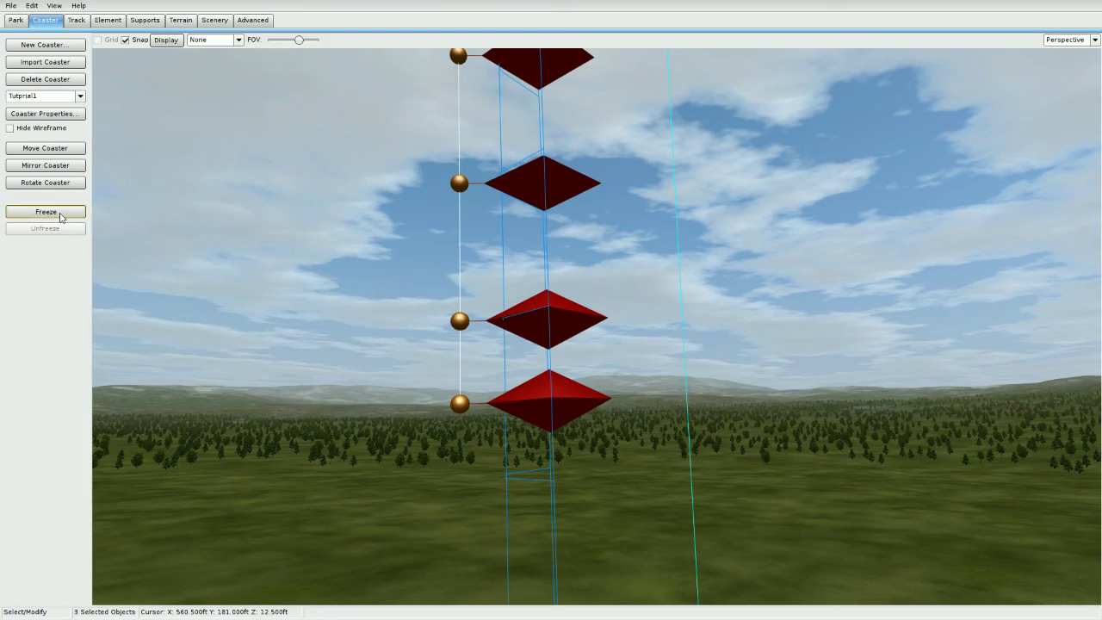
left_click(46, 212)
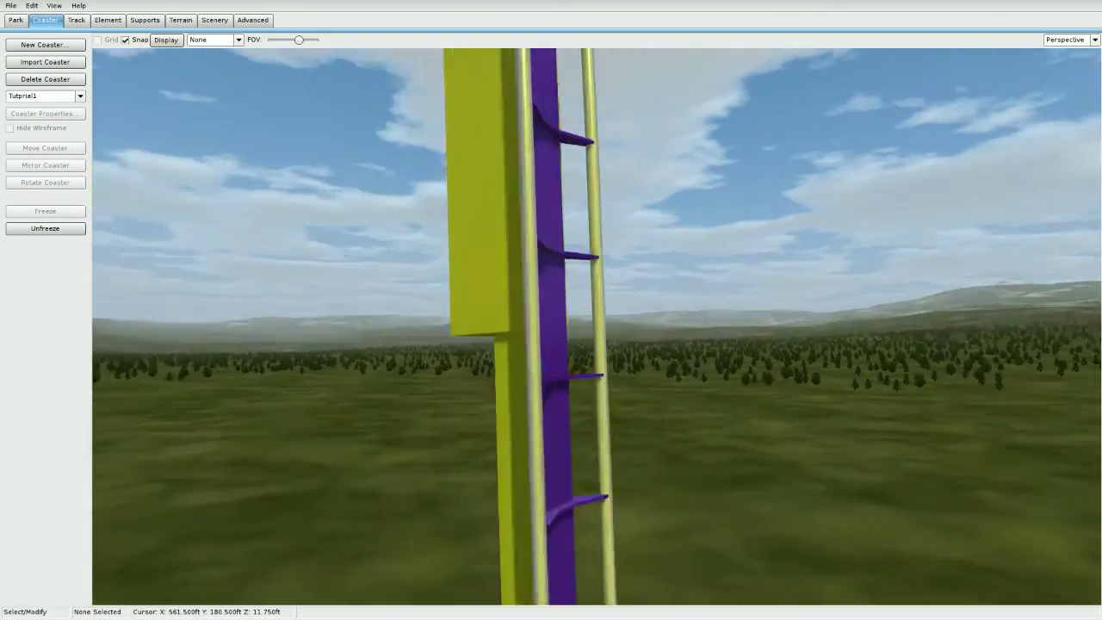
right_click_drag(597, 327, 534, 181)
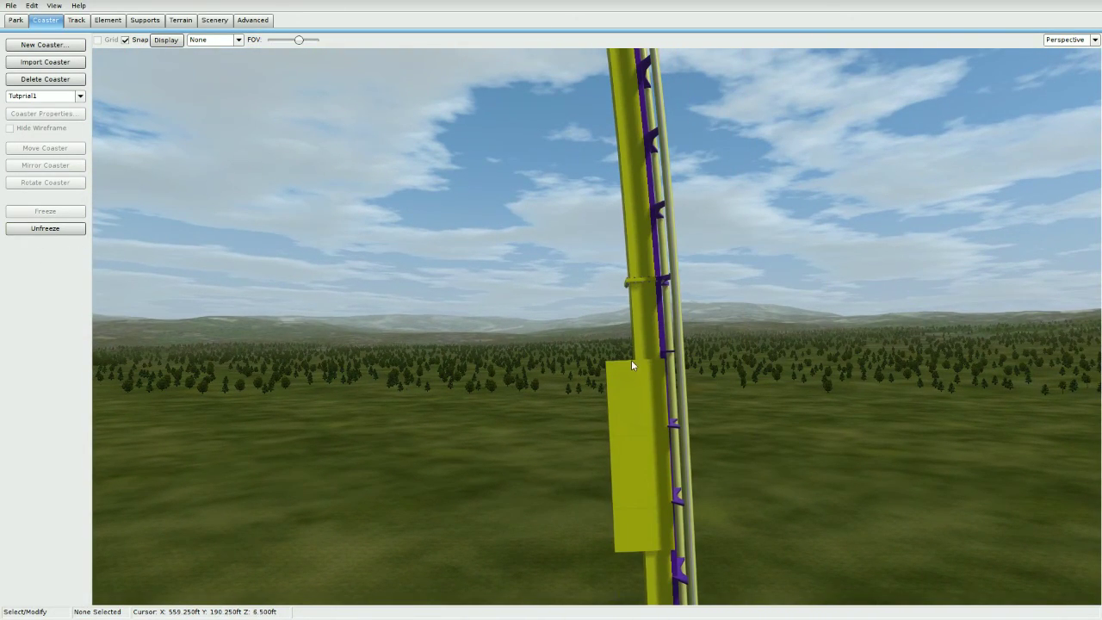
left_click(35, 228)
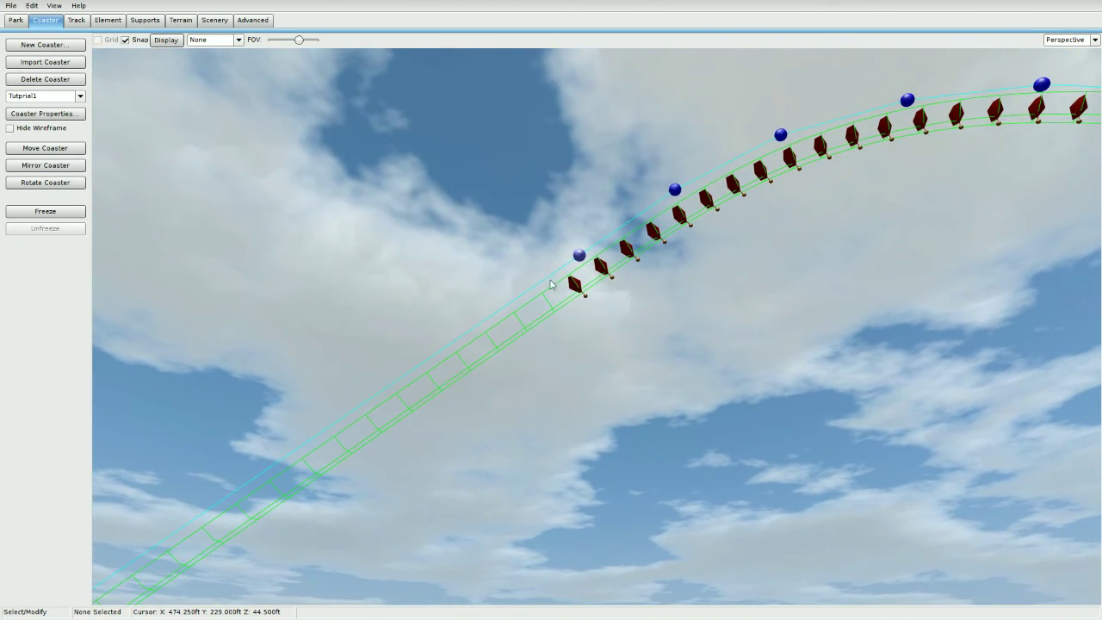
Add beams joining the remaining rail connectors up the drop, over the crest and down beneath the lift hill.
right_click_drag(585, 277, 555, 418)
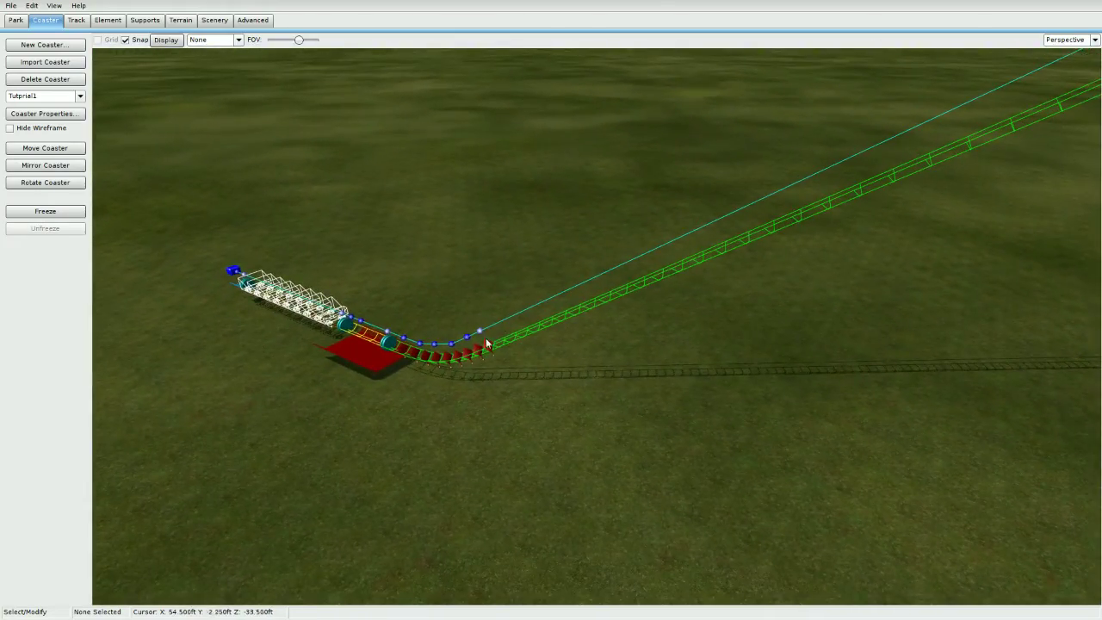
right_click_drag(410, 362, 533, 233)
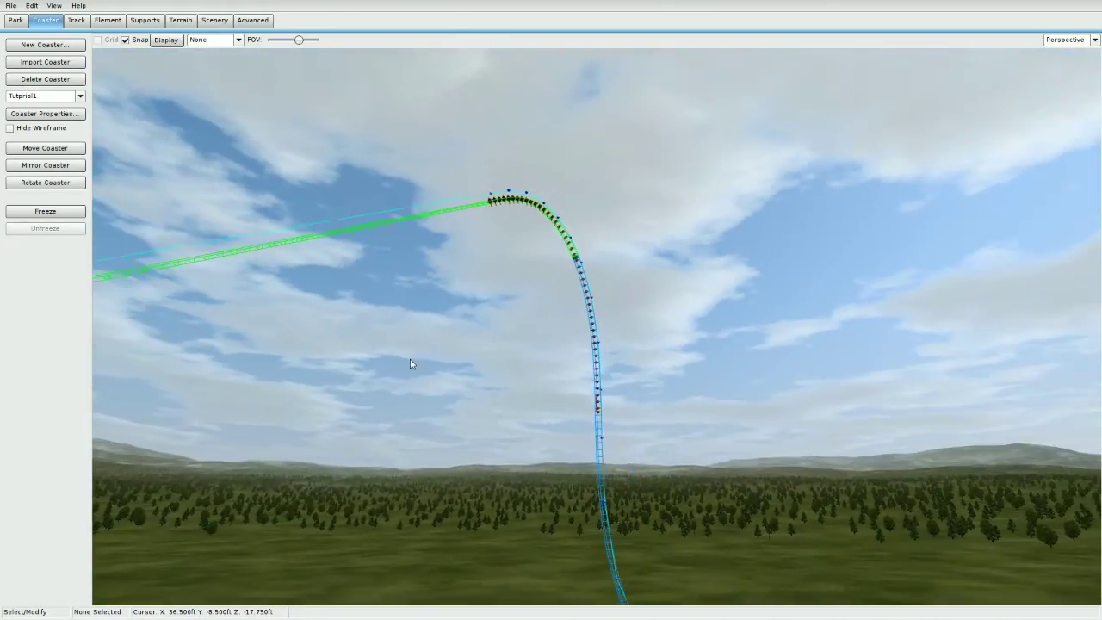
key("F1")
left_click(144, 20)
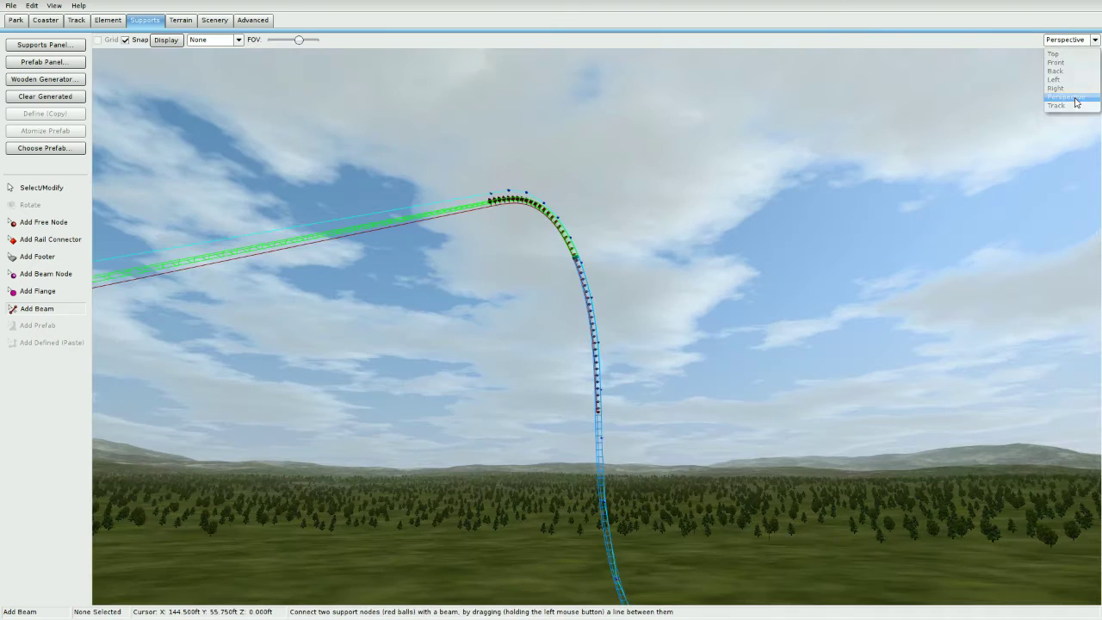
right_click_drag(359, 69, 265, 54)
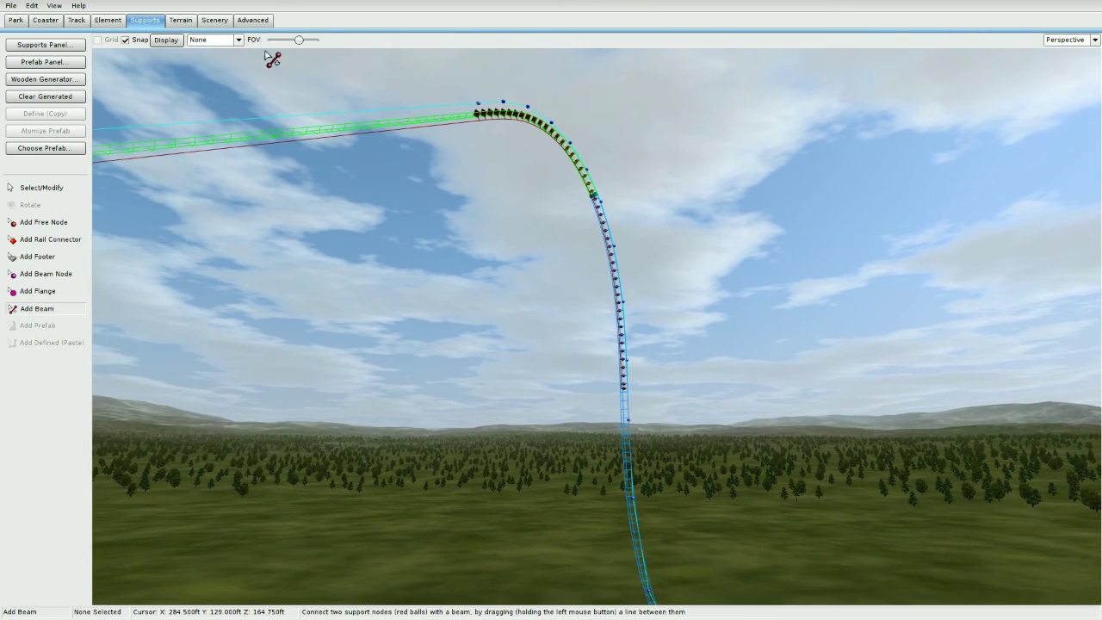
Freeze the coaster, inspect the continuous beam behind the drop, and unfreeze it again.
left_click(47, 20)
right_click_drag(276, 193, 151, 138)
key("w")
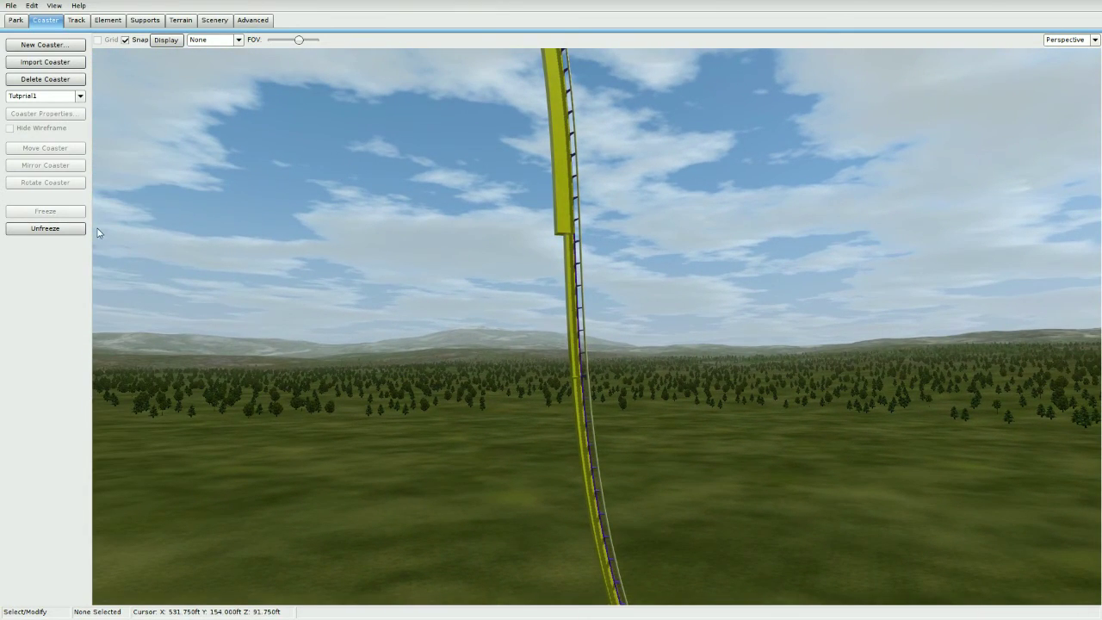
left_click(76, 229)
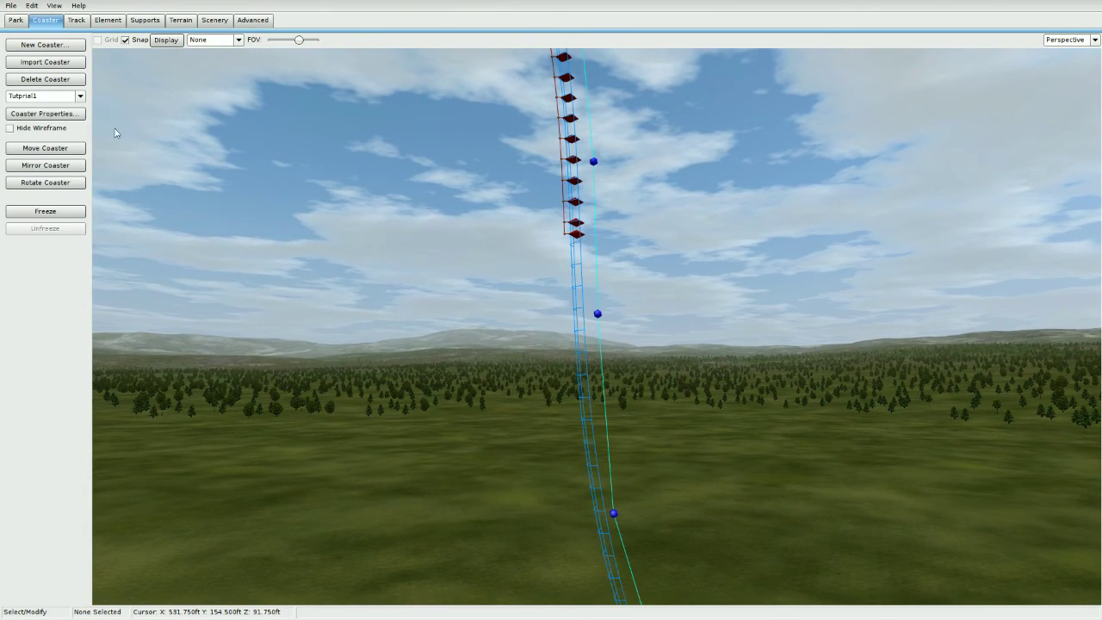
Add a vertical beam joining the ground footer to the support node behind the lowest rail connector on the drop.
left_click(145, 20)
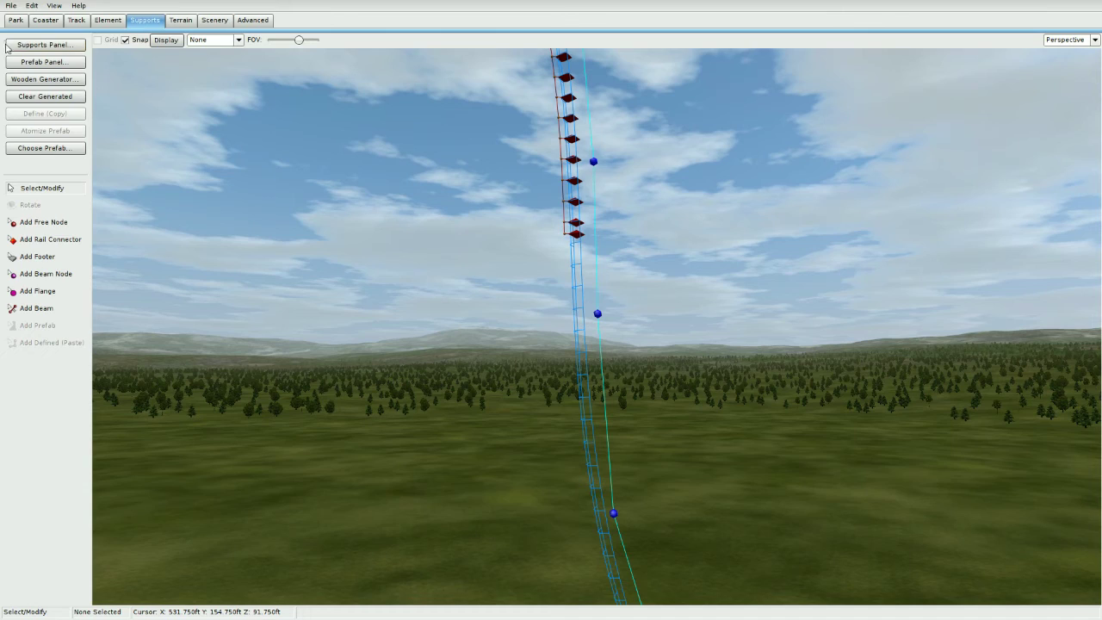
left_click(36, 308)
left_click_drag(569, 240, 564, 288)
right_click_drag(563, 289, 563, 482)
left_click_drag(564, 288, 596, 304)
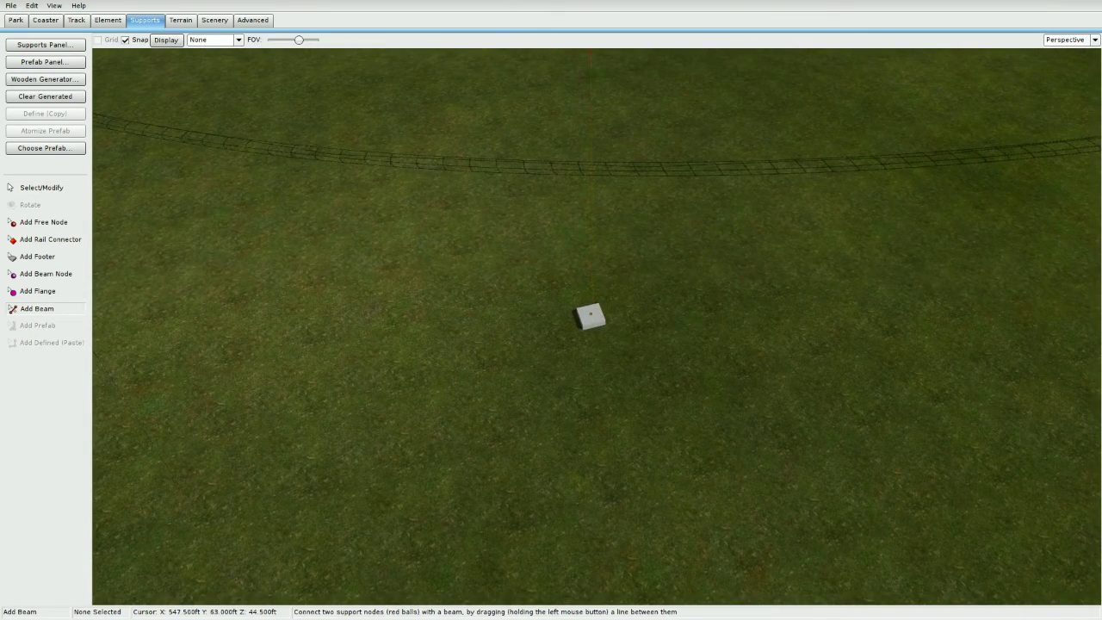
scroll(608, 341, "down", 2)
right_click_drag(590, 314, 621, 226)
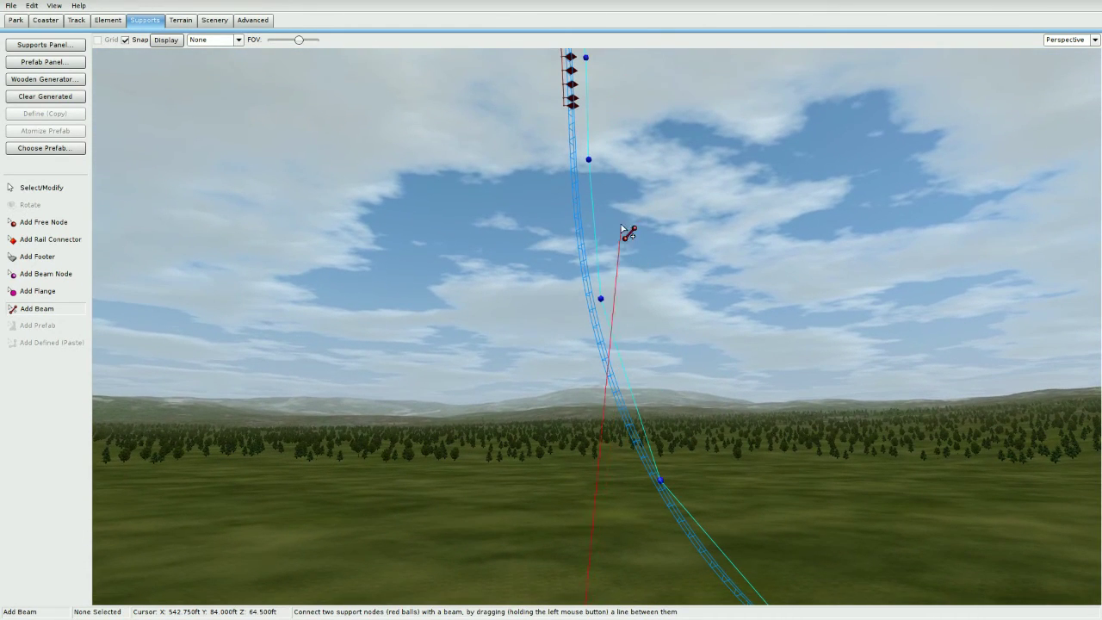
left_click_drag(621, 226, 569, 108)
scroll(561, 200, "down", 3)
right_click_drag(565, 259, 567, 156)
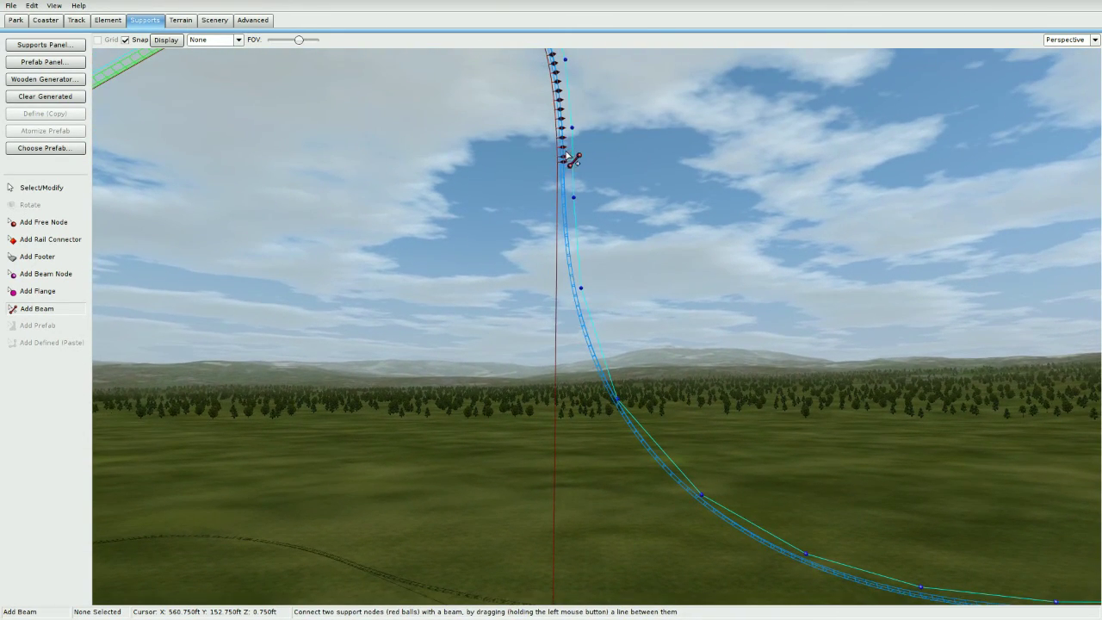
Freeze the coaster to inspect the vertical beam beside the drop, then unfreeze it for editing.
left_click(48, 20)
left_click(46, 213)
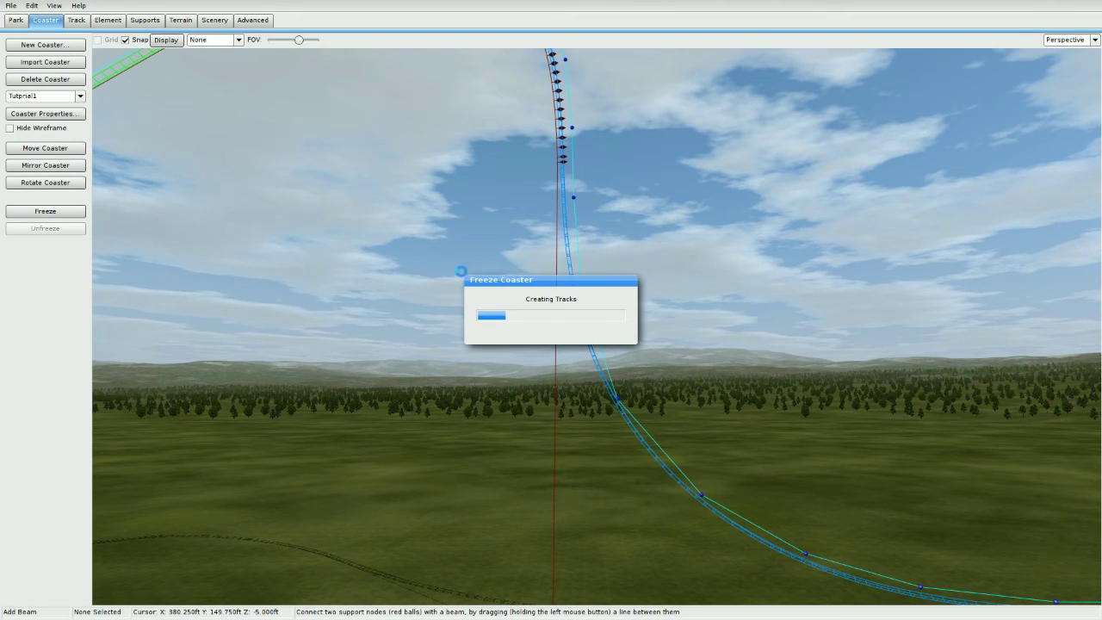
scroll(461, 276, "up", 3)
right_click_drag(461, 276, 435, 439)
scroll(456, 190, "up", 3)
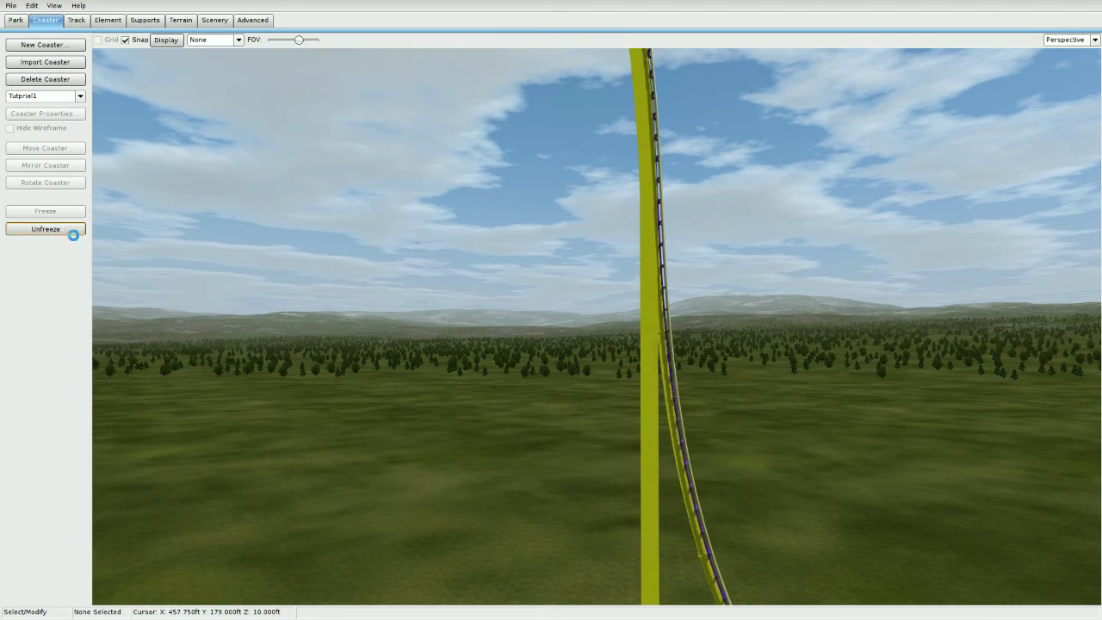
Add flanges at intervals along the vertical support beam and the beam beneath the lift hill.
left_click(145, 20)
left_click(38, 291)
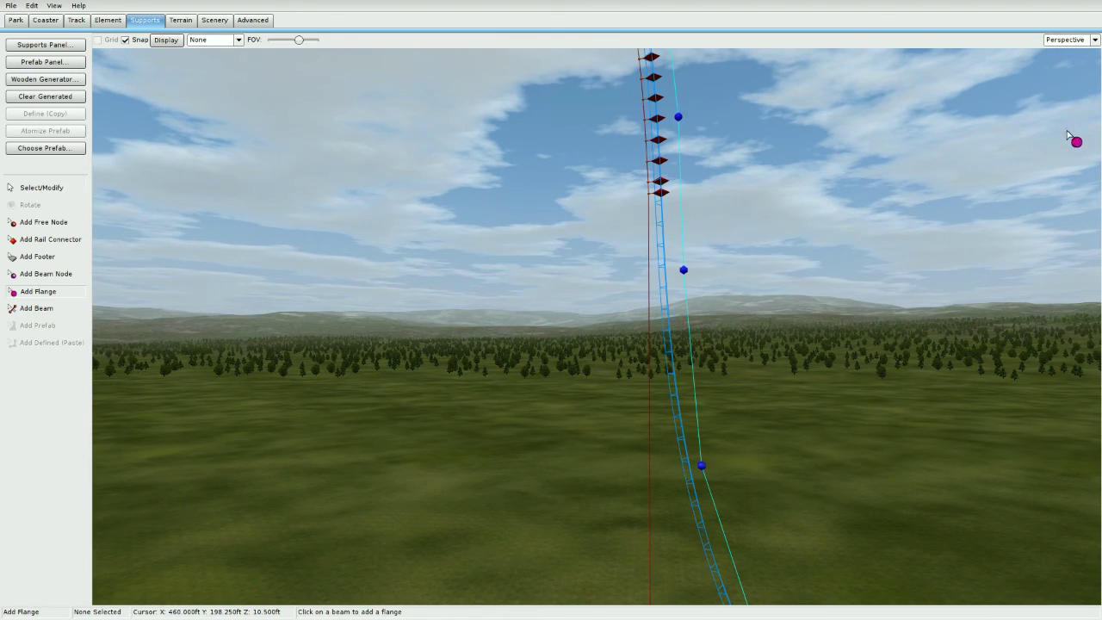
left_click(1070, 55)
left_click(1068, 41)
left_click(1063, 63)
scroll(560, 322, "down", 3)
right_click_drag(809, 188, 389, 509)
right_click_drag(908, 92, 528, 298)
scroll(528, 298, "up", 6)
right_click_drag(1002, 489, 414, 68)
right_click_drag(638, 573, 531, 106)
scroll(581, 332, "down", 4)
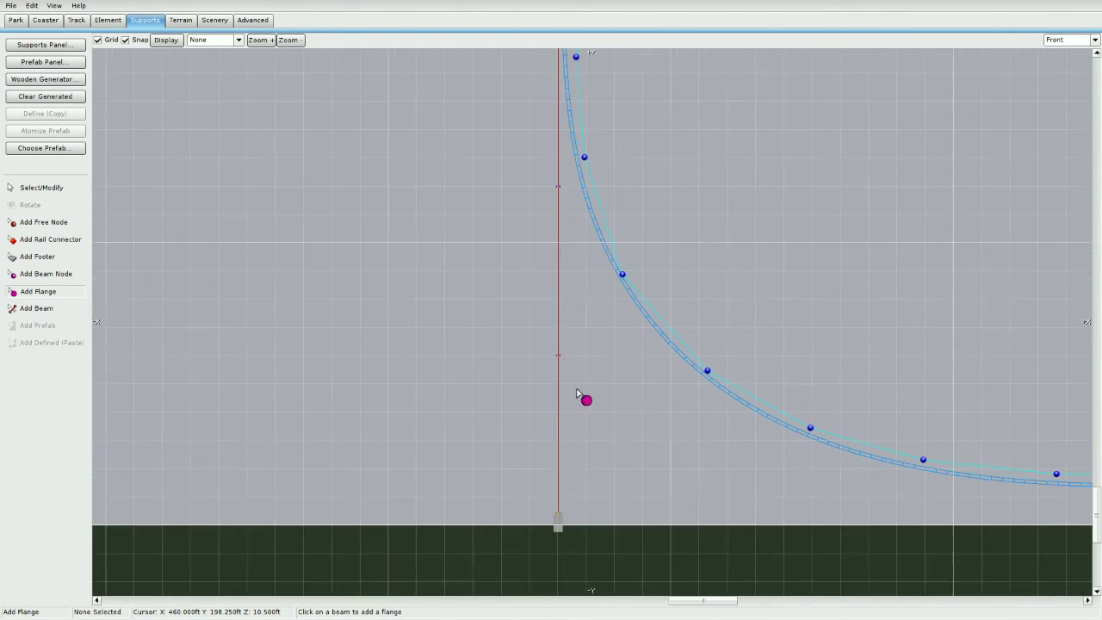
left_click(1054, 98)
Freeze the coaster and inspect the flanges along the drop support and the lift hill beam down to the station.
left_click(46, 20)
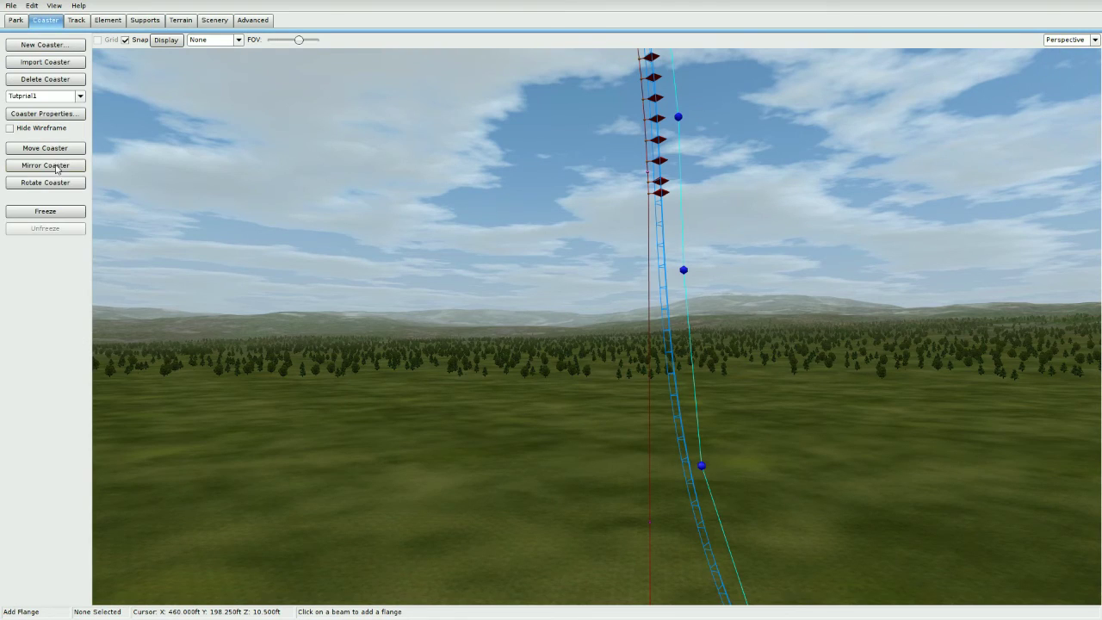
left_click(46, 212)
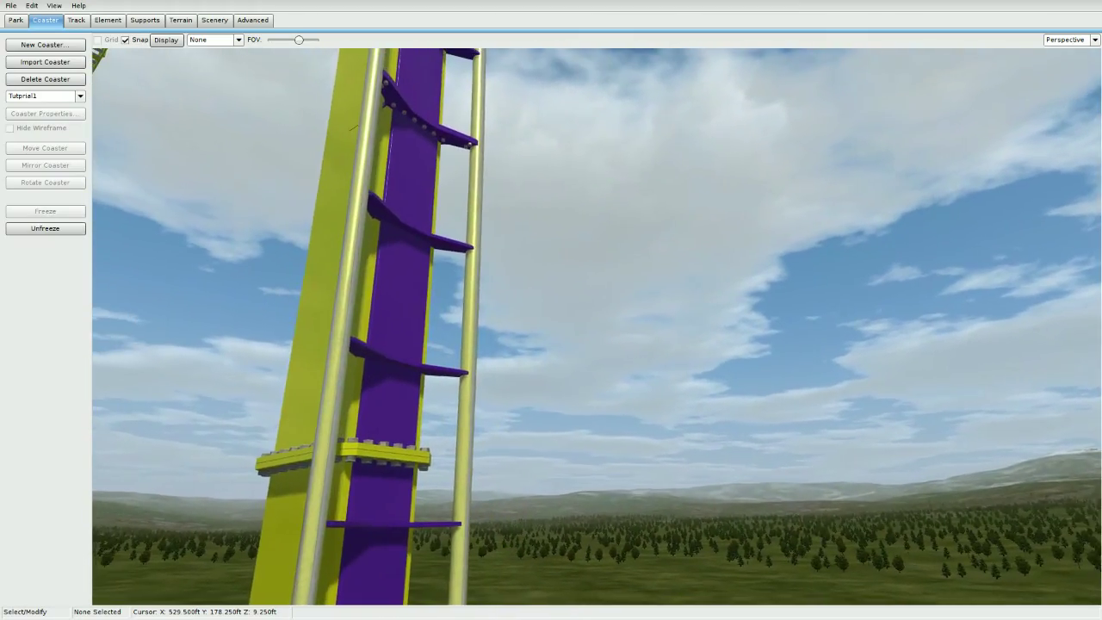
right_click_drag(597, 327, 551, 353)
key("w")
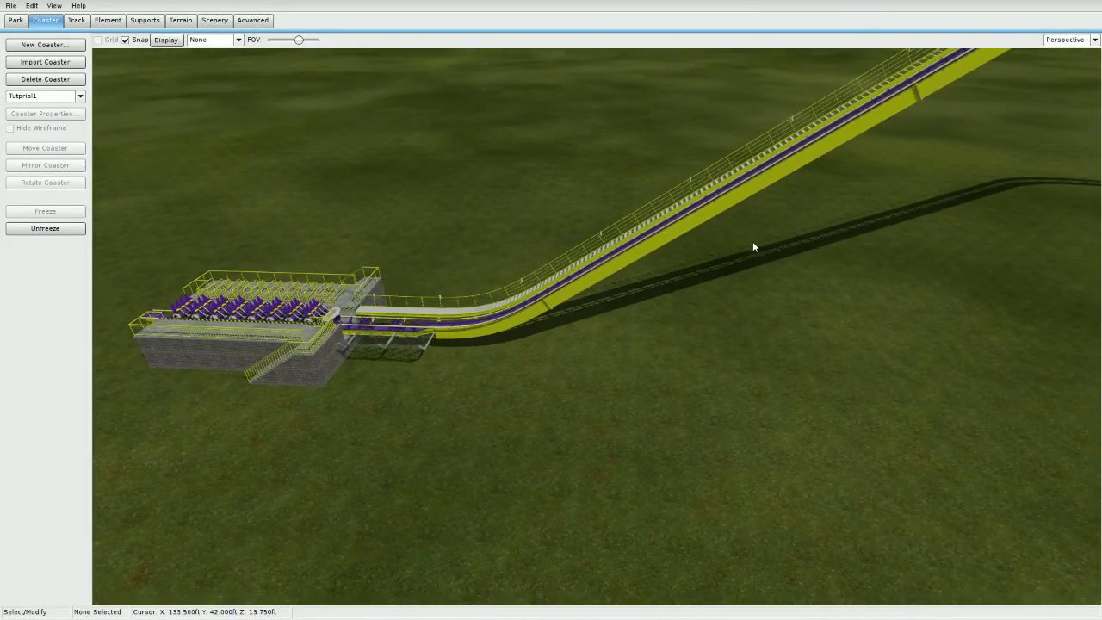
Switch to the top view and unfreeze the coaster for support editing.
left_click(1094, 40)
left_click(1069, 53)
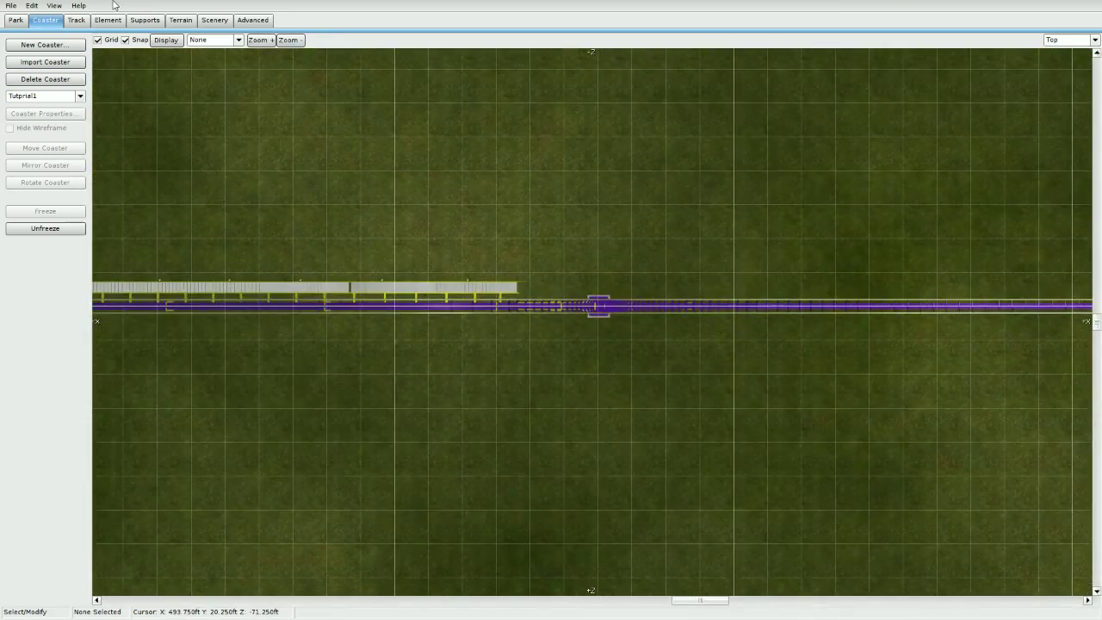
left_click(143, 20)
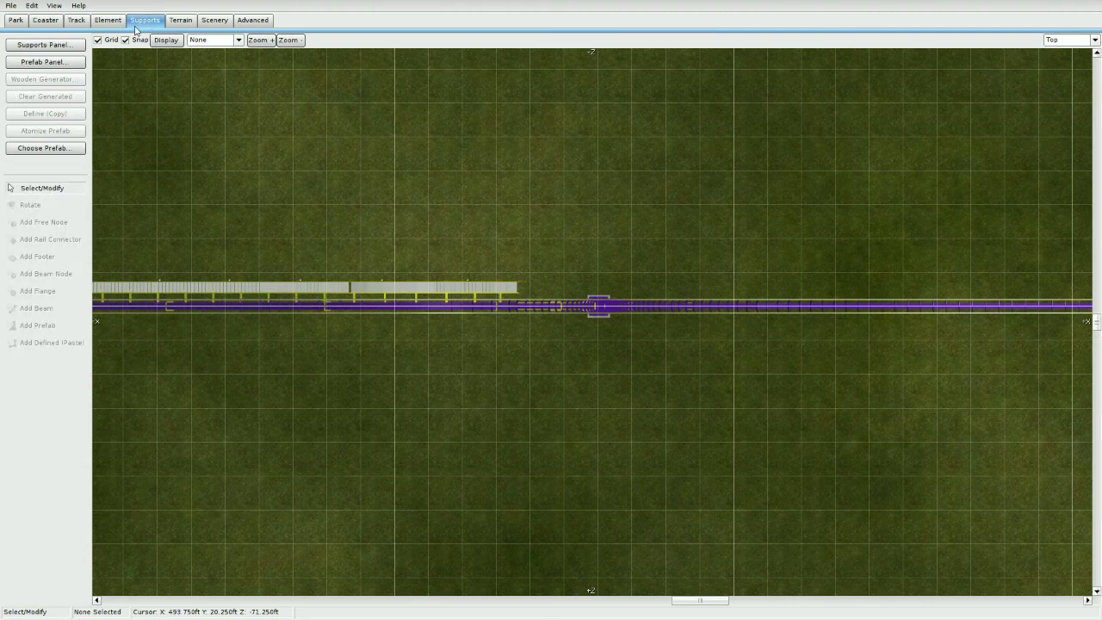
left_click(82, 20)
left_click(45, 20)
left_click(57, 229)
Review the snap distance and grid size in the editor preferences.
left_click(15, 7)
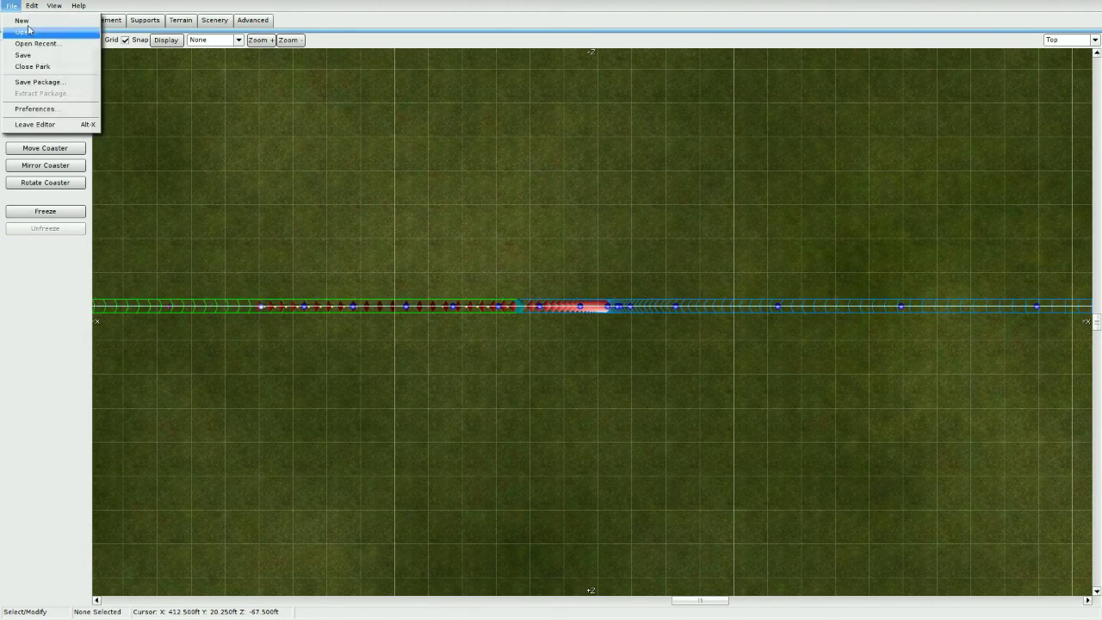
left_click(35, 108)
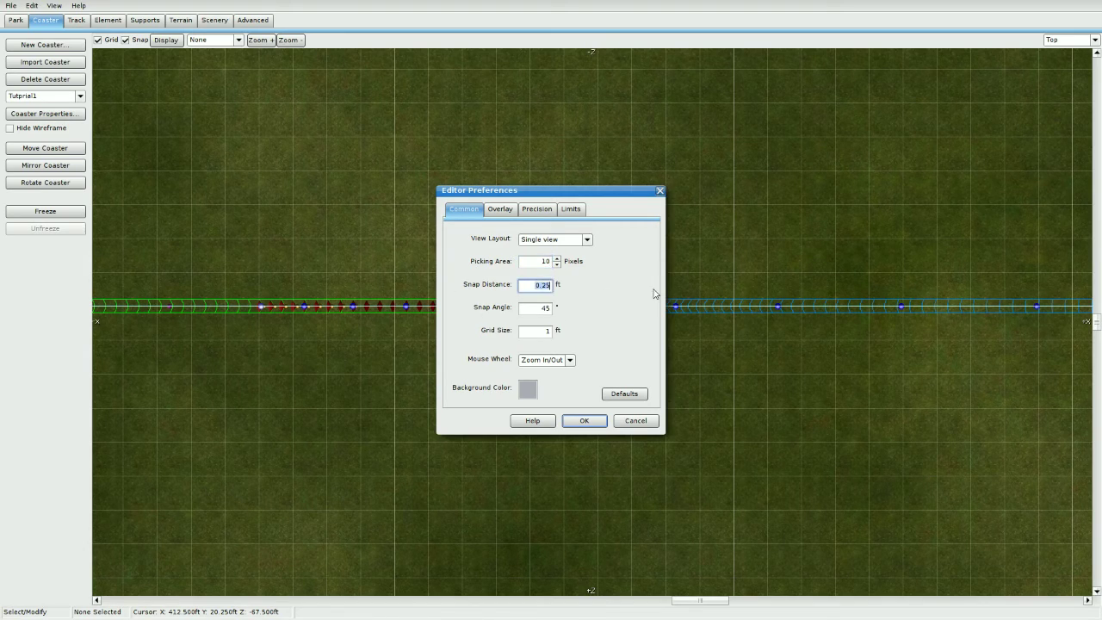
left_click_drag(529, 334, 710, 348)
left_click(579, 424)
Place a straight row of free nodes 0.25 ft apart at X 110 ft, about 10 ft long, beside the lift hill.
right_click_drag(622, 461, 562, 441)
scroll(517, 395, "down", 8)
right_click_drag(436, 379, 651, 355)
scroll(651, 356, "up", 5)
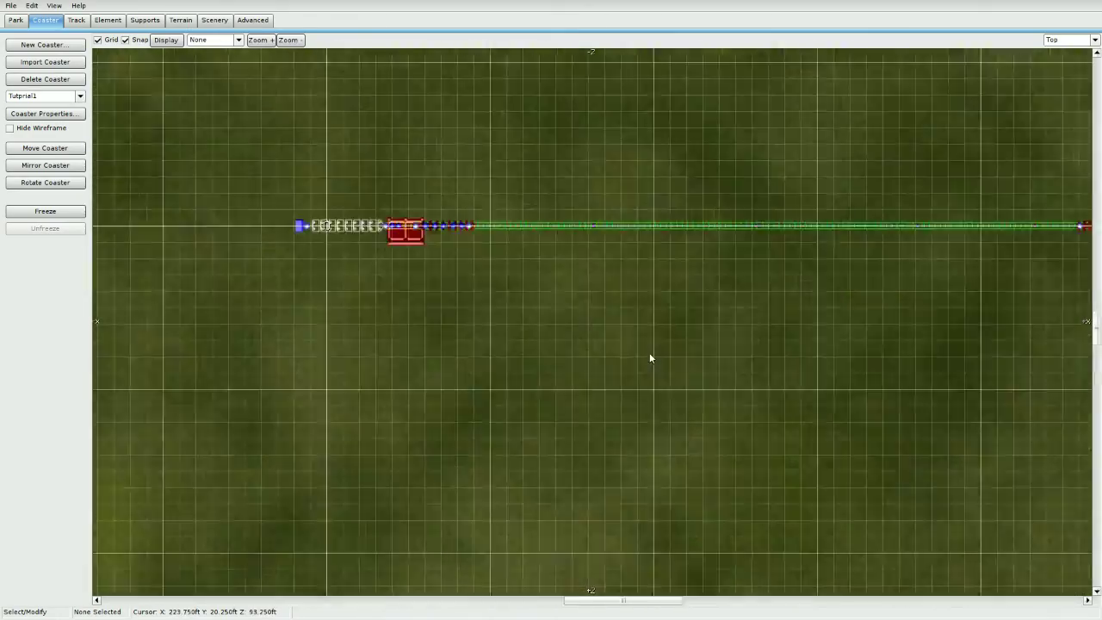
scroll(651, 358, "up", 2)
right_click_drag(504, 307, 660, 394)
scroll(658, 393, "up", 5)
right_click_drag(436, 389, 549, 363)
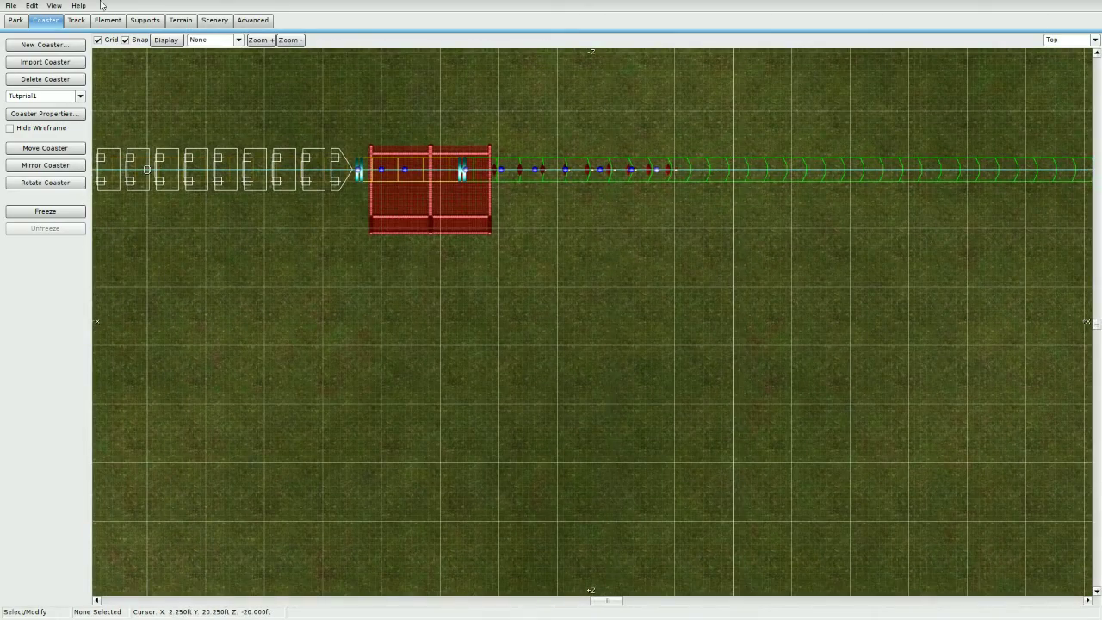
left_click(144, 20)
left_click(65, 226)
right_click_drag(765, 394, 531, 387)
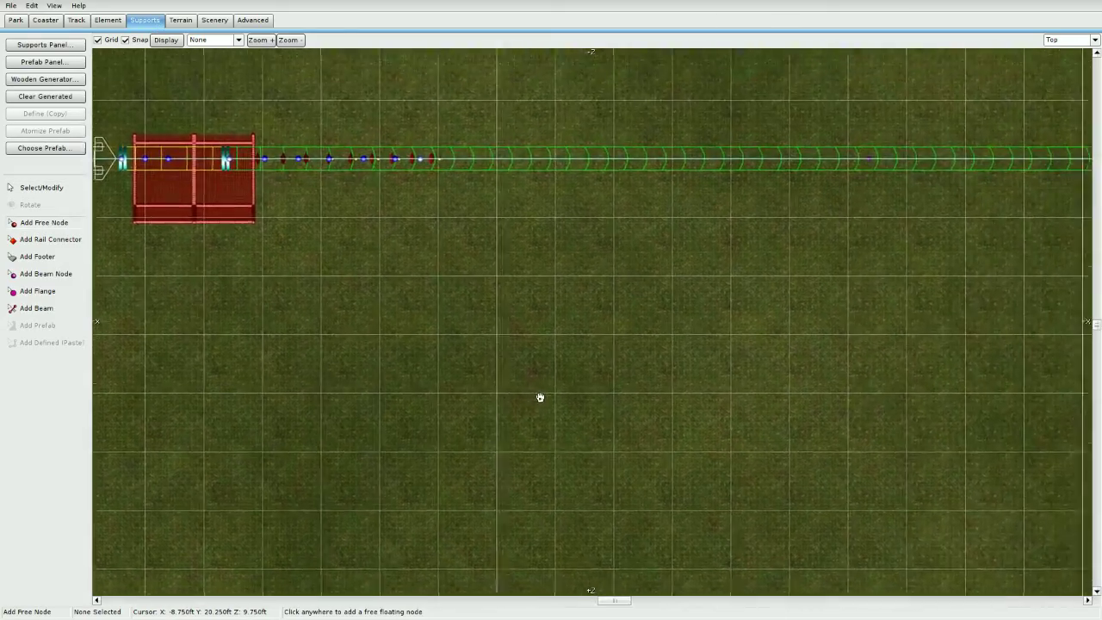
scroll(554, 404, "up", 5)
middle_click_drag(559, 345, 549, 229)
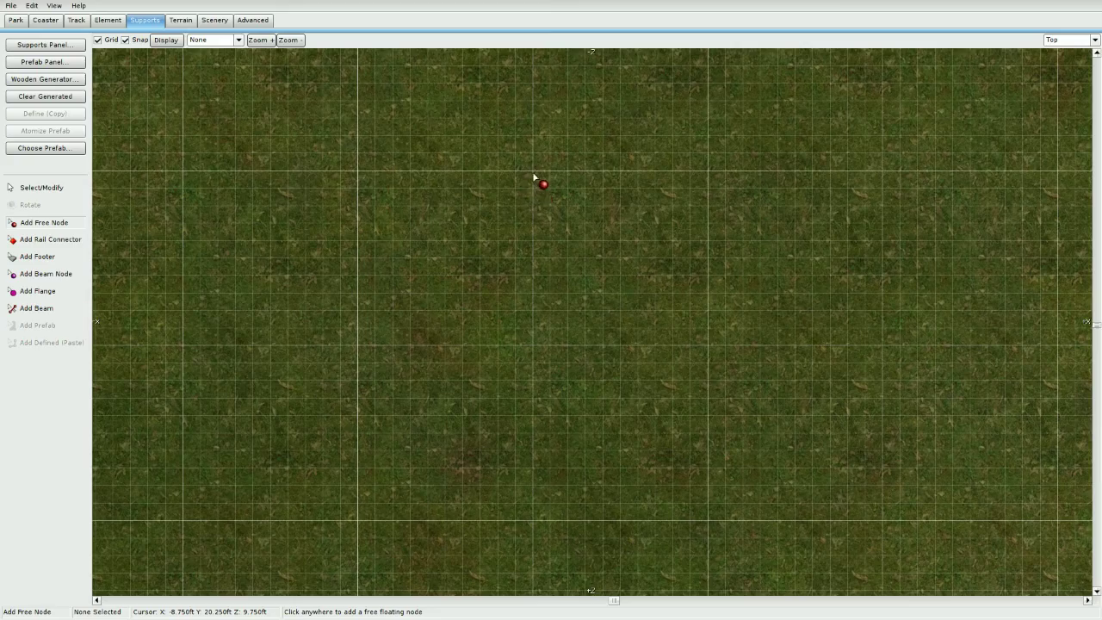
middle_click_drag(536, 190, 522, 324)
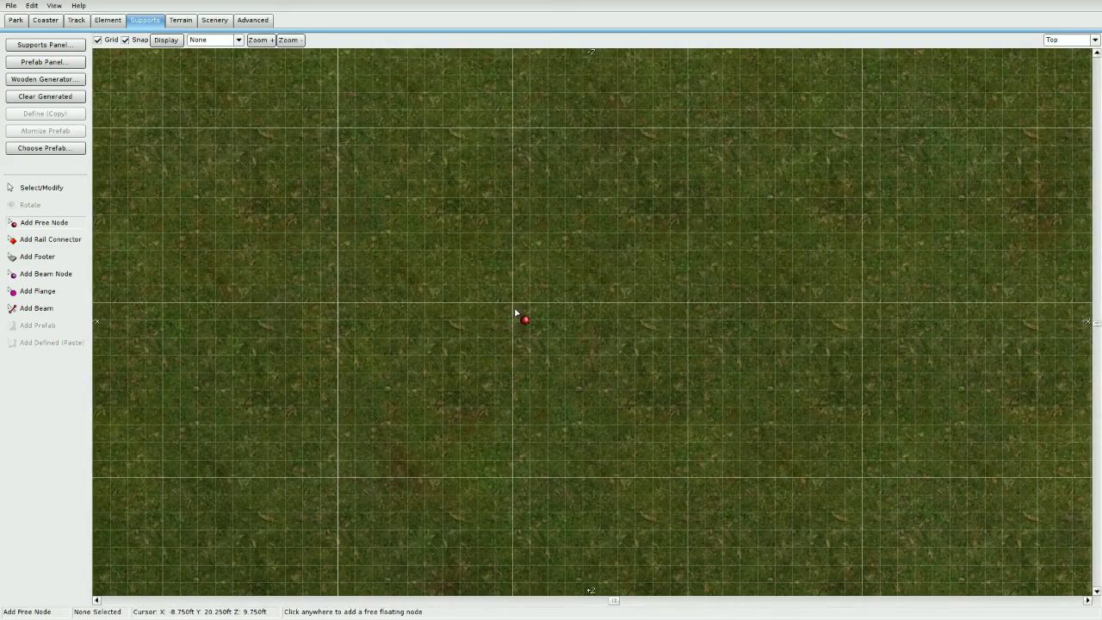
scroll(524, 371, "down", 4)
middle_click_drag(586, 387, 557, 157)
scroll(558, 157, "up", 4)
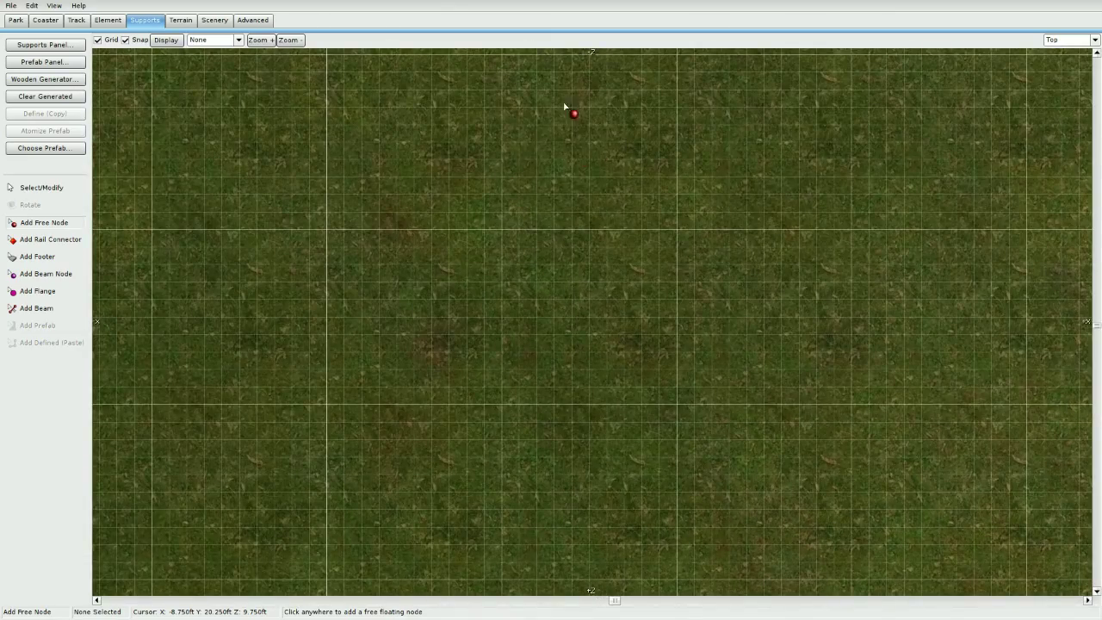
scroll(526, 175, "down", 3)
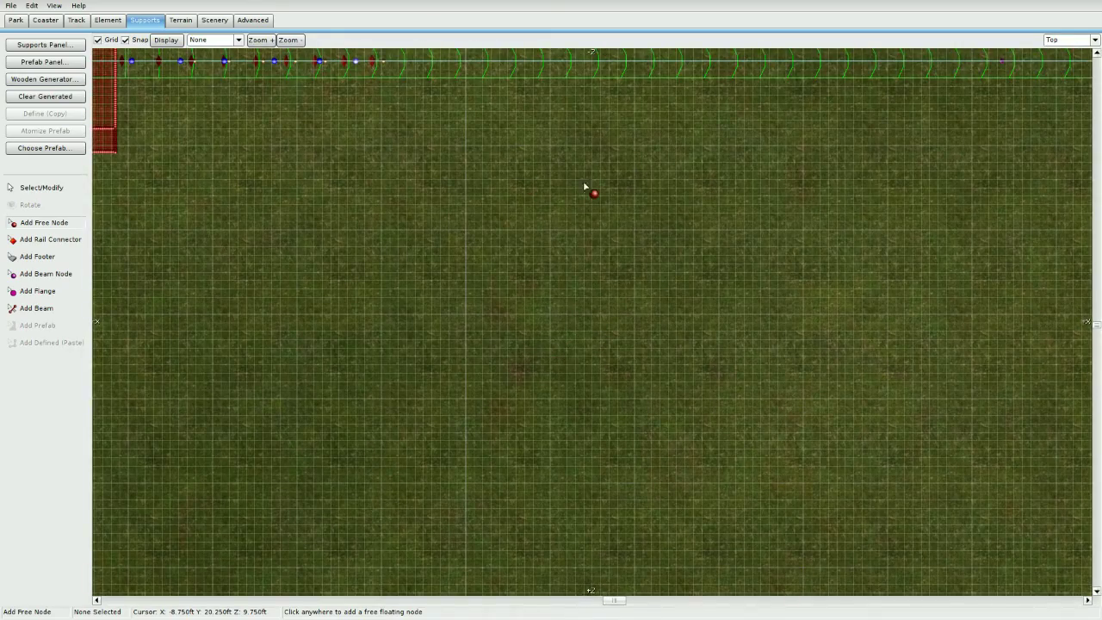
middle_click_drag(595, 269, 601, 315)
scroll(599, 314, "up", 3)
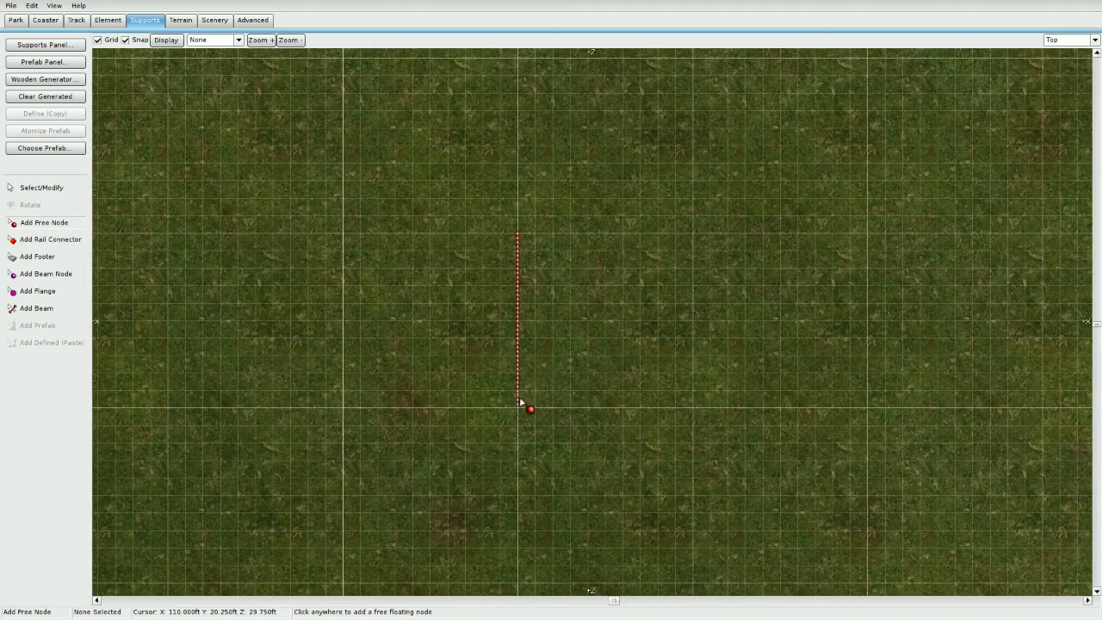
Extend the row of free nodes to a length of about 16 ft and place a single node apart from it.
middle_click_drag(520, 402, 539, 384)
left_click(541, 461)
middle_click_drag(542, 463, 551, 442)
left_click(551, 452)
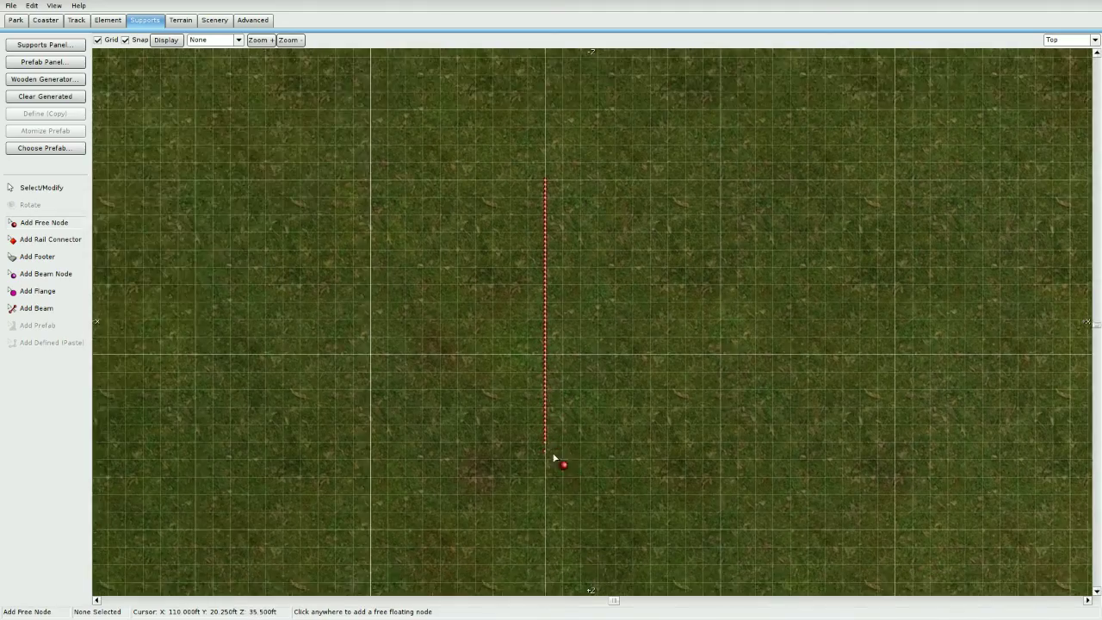
scroll(657, 391, "down", 4)
middle_click_drag(669, 375, 727, 249)
scroll(675, 392, "up", 4)
middle_click_drag(451, 53, 441, 122)
key("Escape")
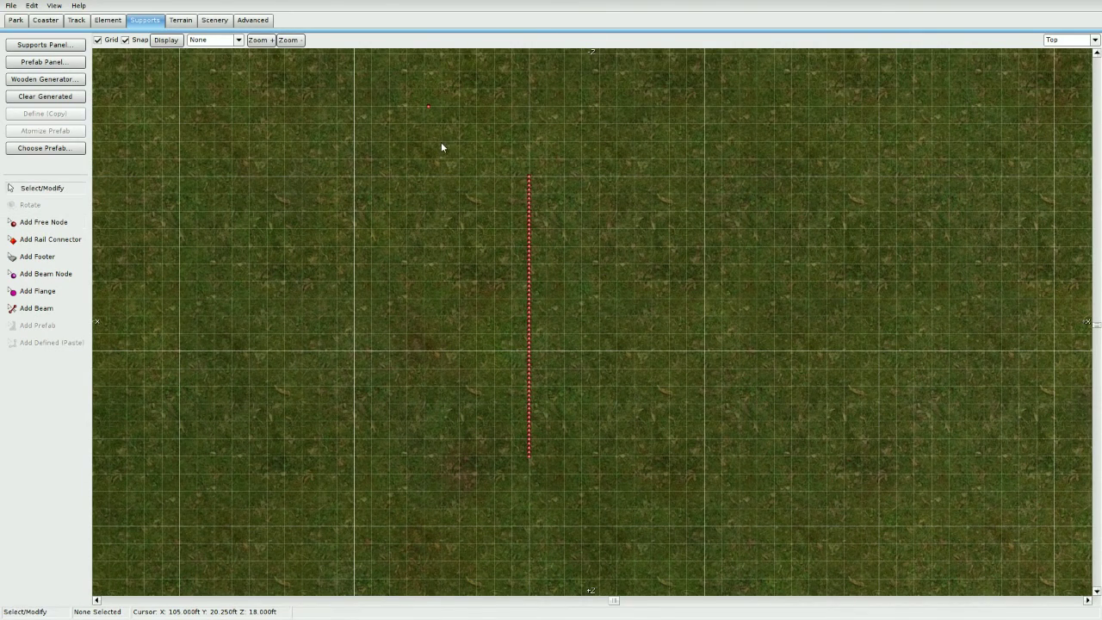
left_click_drag(441, 142, 672, 522)
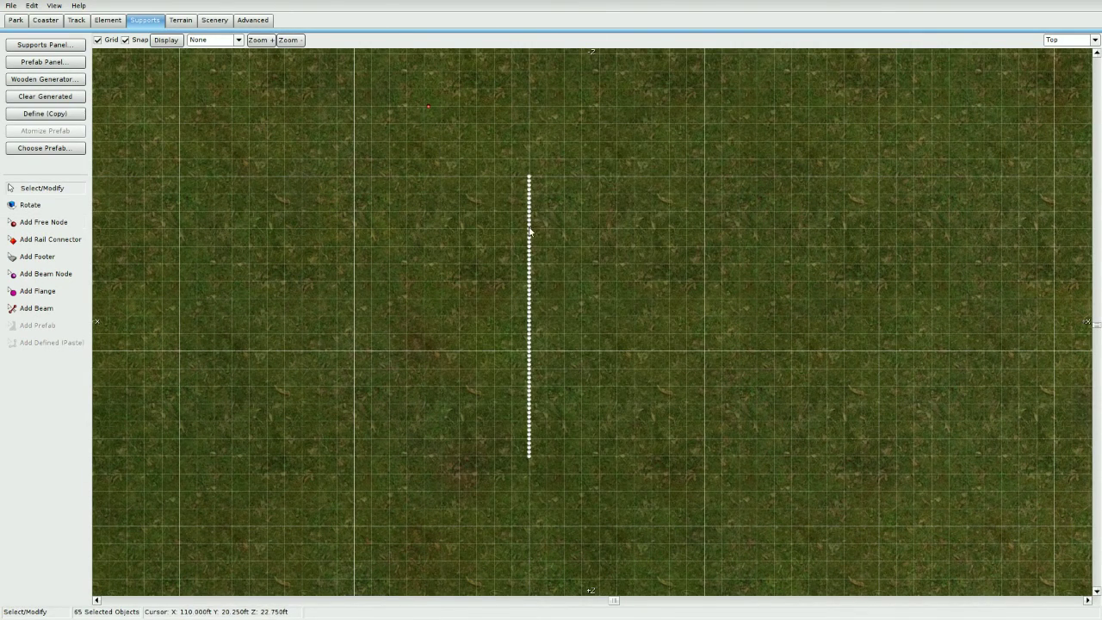
middle_click_drag(521, 365, 540, 322)
left_click(537, 320)
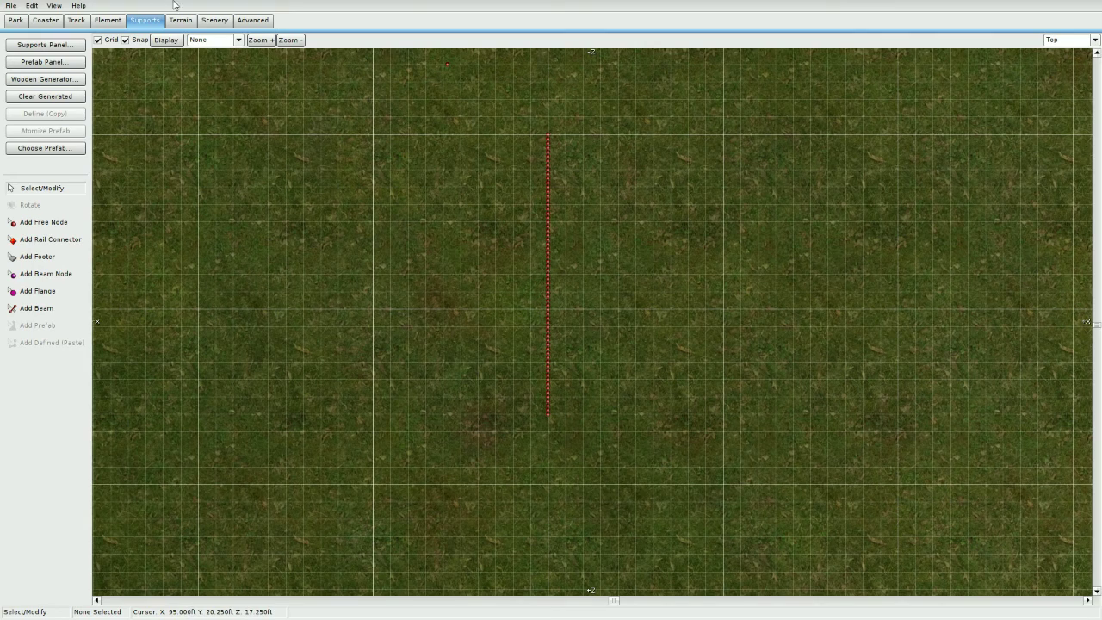
Review the snap angle in the editor preferences.
left_click(14, 6)
left_click(35, 106)
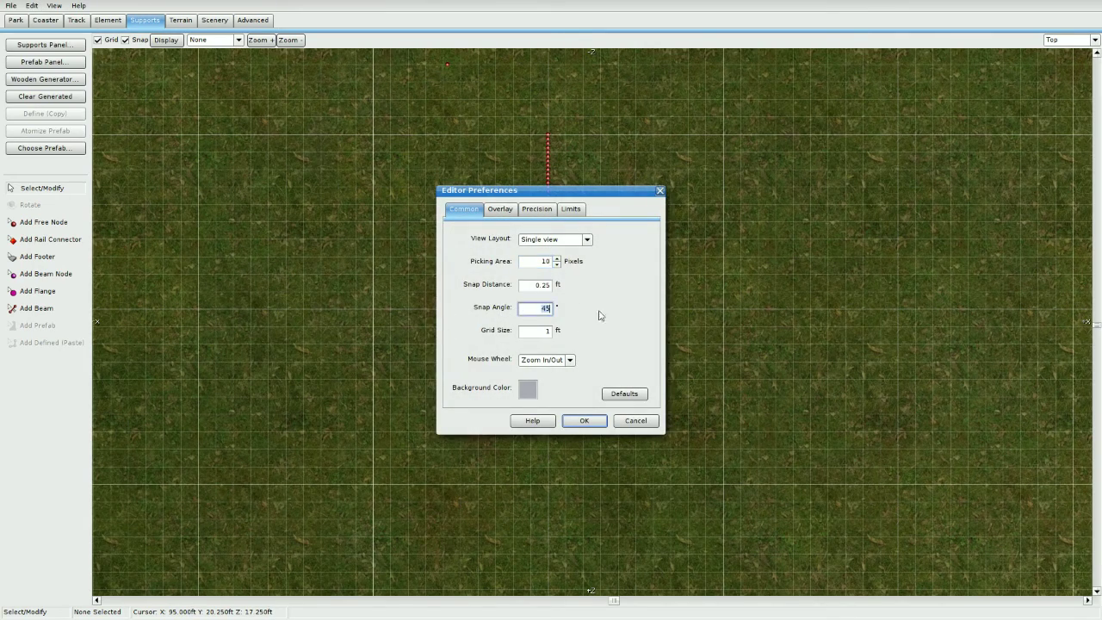
left_click(586, 421)
In the left view, select the 19 nodes at the row's outer end and rotate them 45 degrees upward.
left_click(1059, 41)
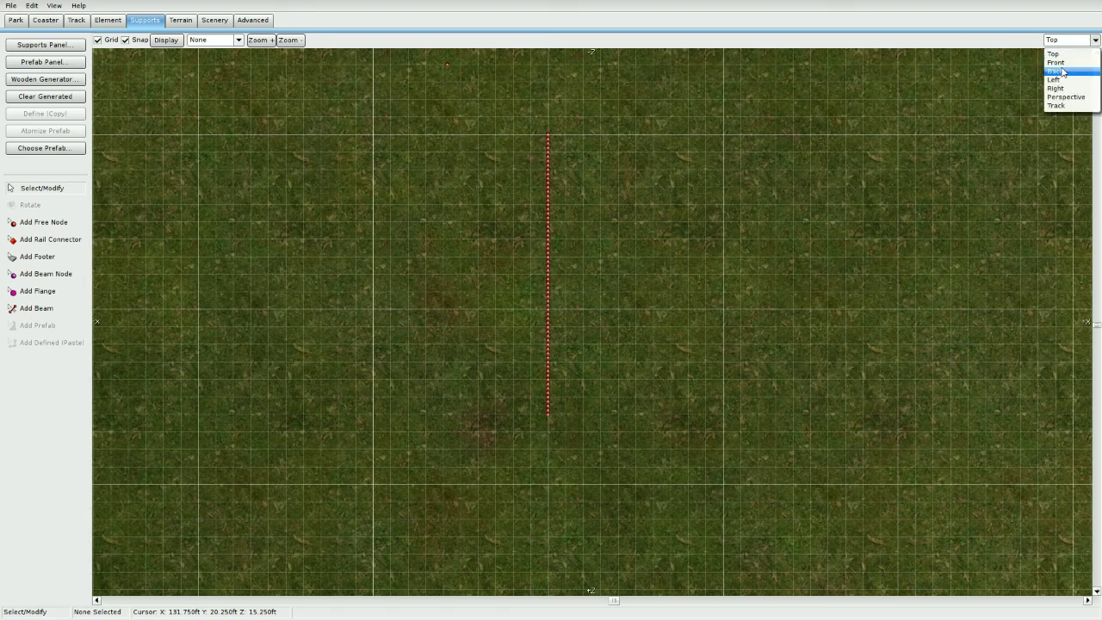
left_click(1059, 82)
scroll(579, 320, "down", 4)
scroll(621, 367, "up", 5)
middle_click_drag(622, 367, 641, 119)
scroll(579, 385, "up", 4)
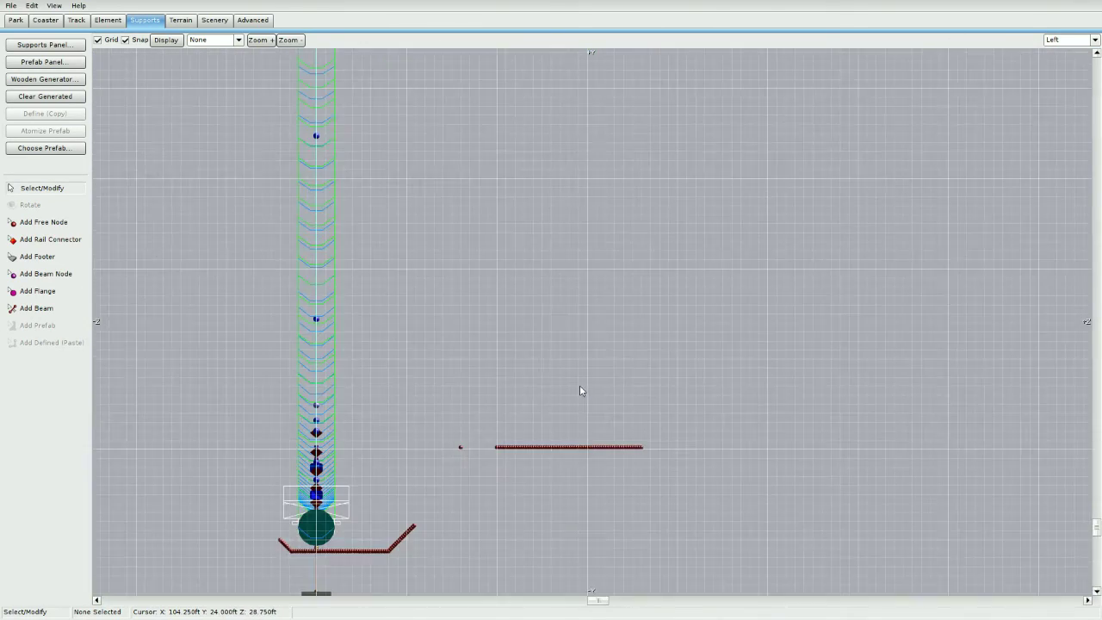
middle_click_drag(615, 432, 618, 312)
scroll(671, 310, "up", 2)
middle_click_drag(718, 310, 706, 300)
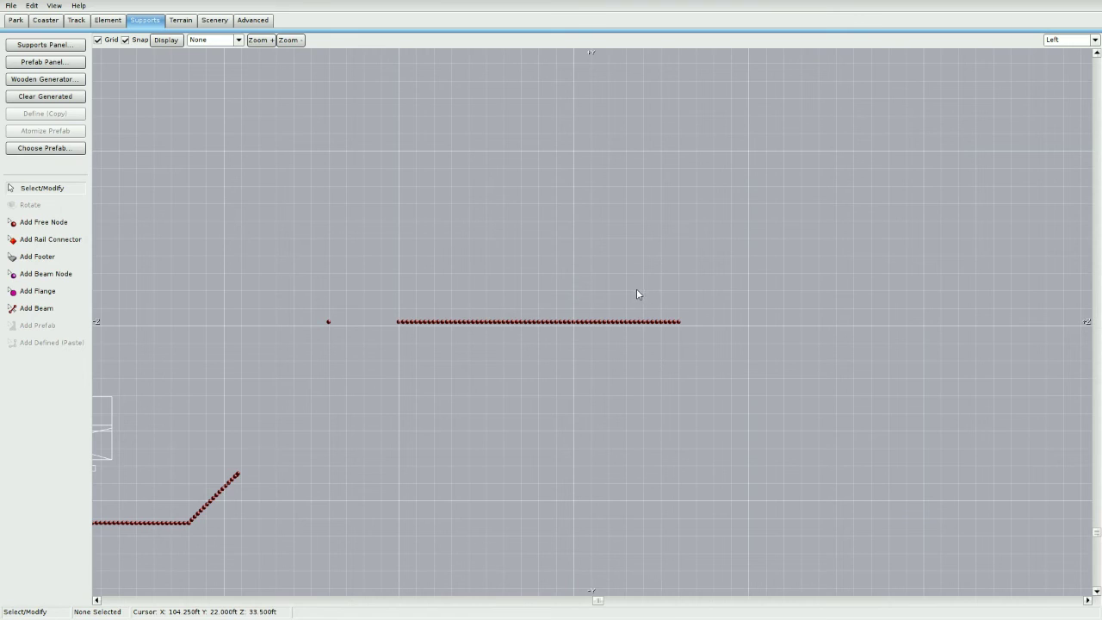
left_click_drag(602, 292, 680, 352)
right_click_drag(693, 269, 671, 296)
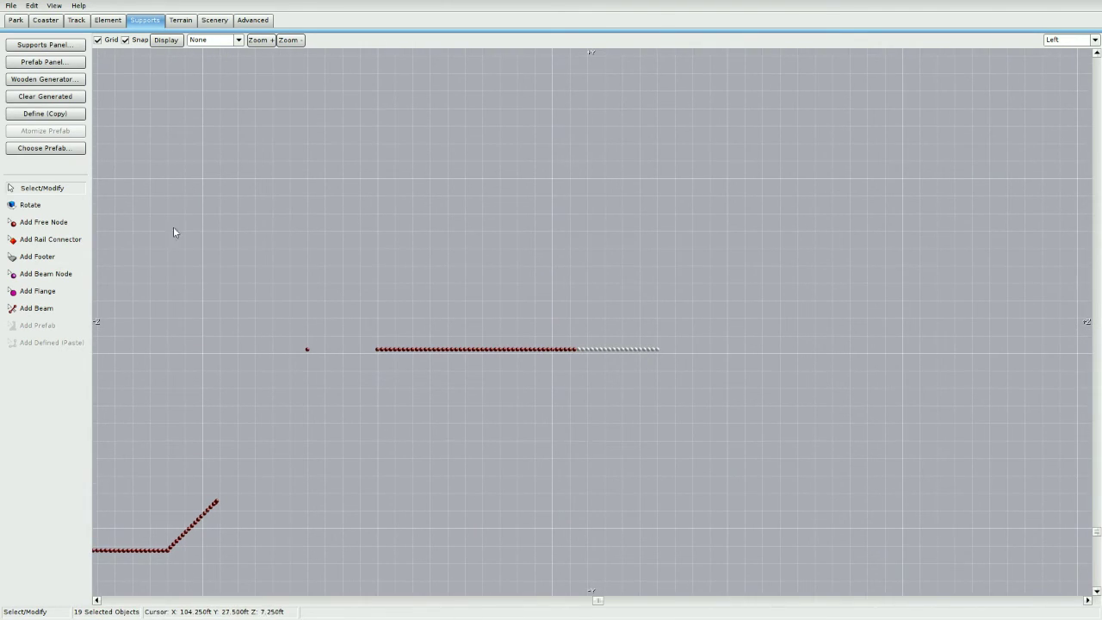
key("r")
left_click_drag(567, 280, 523, 265)
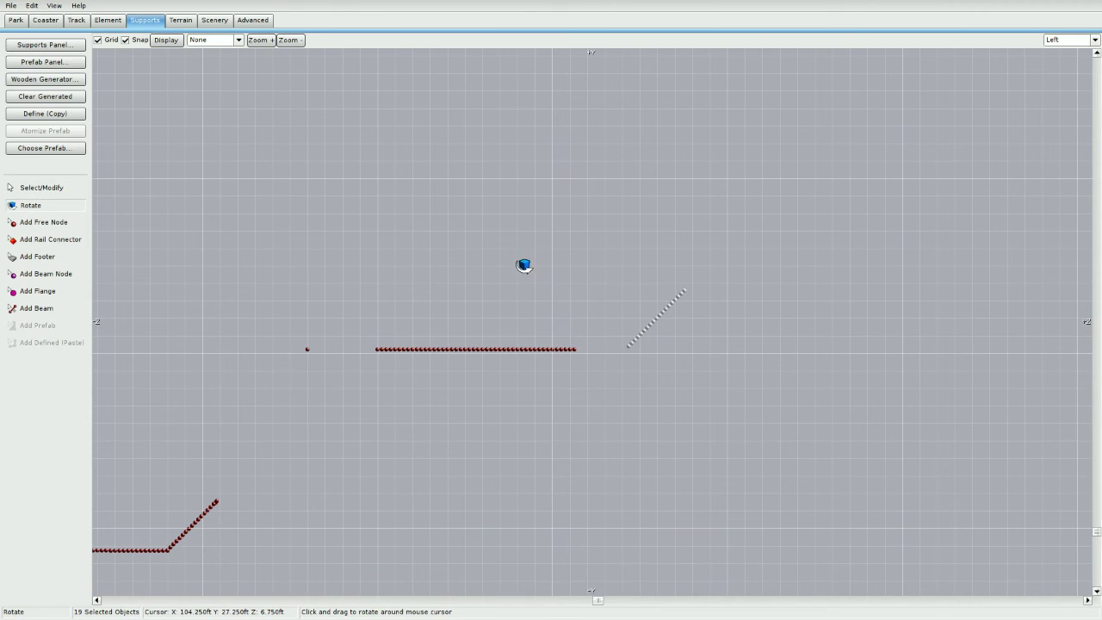
key("Escape")
Move the straight row of 46 nodes down to Y 20 ft and attach the 45-degree row to its outer end.
left_click_drag(346, 302, 576, 351)
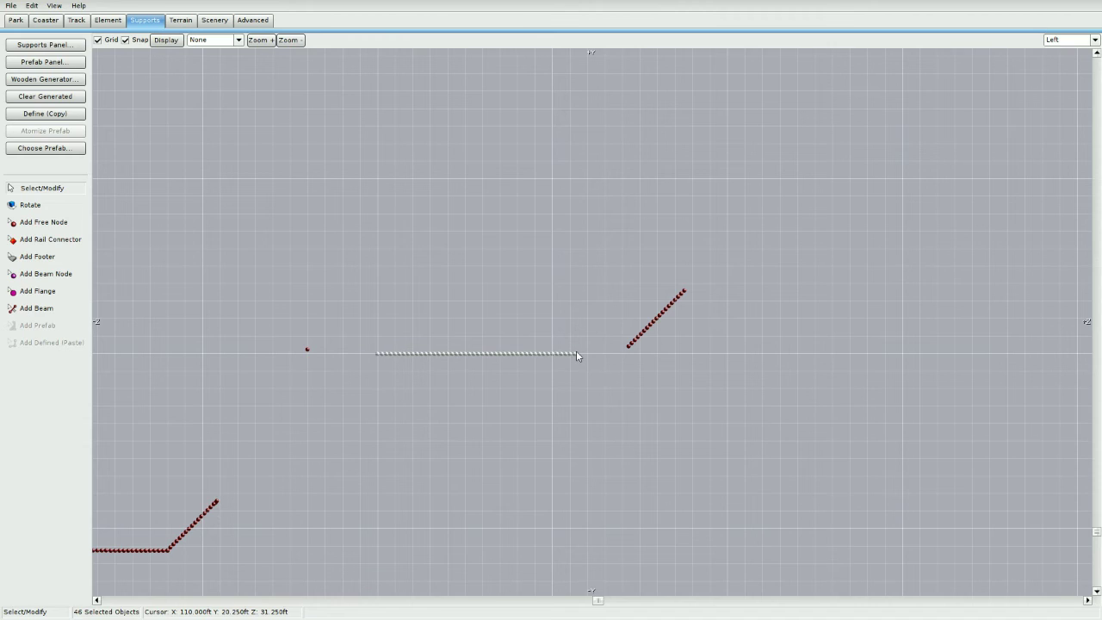
left_click(582, 298)
left_click_drag(592, 269, 750, 401)
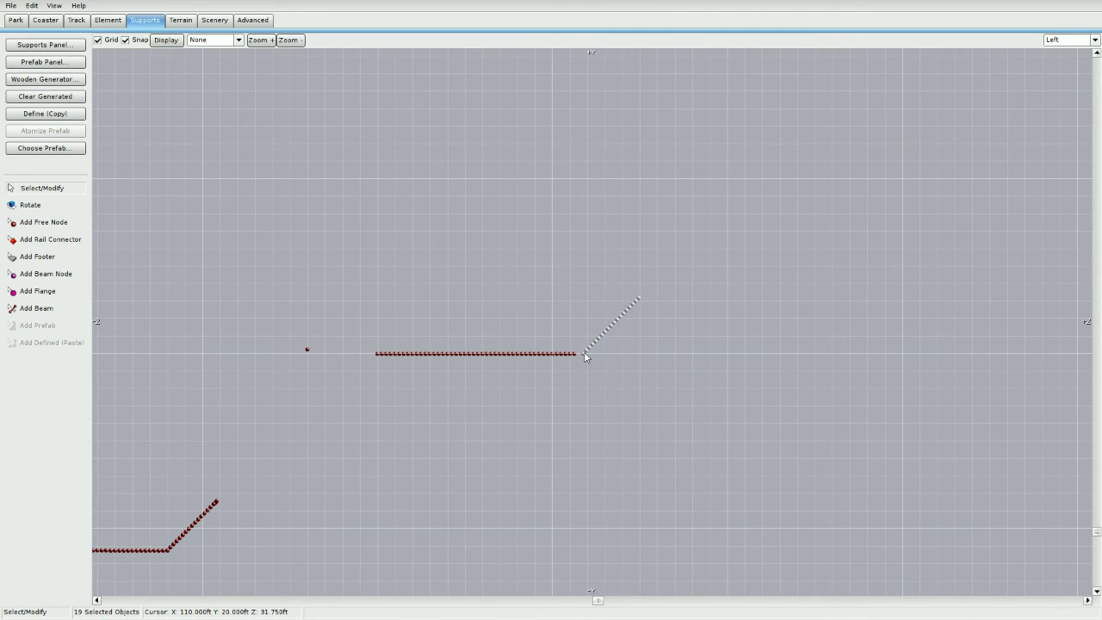
left_click_drag(582, 352, 578, 352)
left_click(538, 334)
Delete the single stray node beyond the inner end of the straight row.
right_click_drag(435, 331, 543, 336)
left_click_drag(365, 348, 426, 390)
key("Delete")
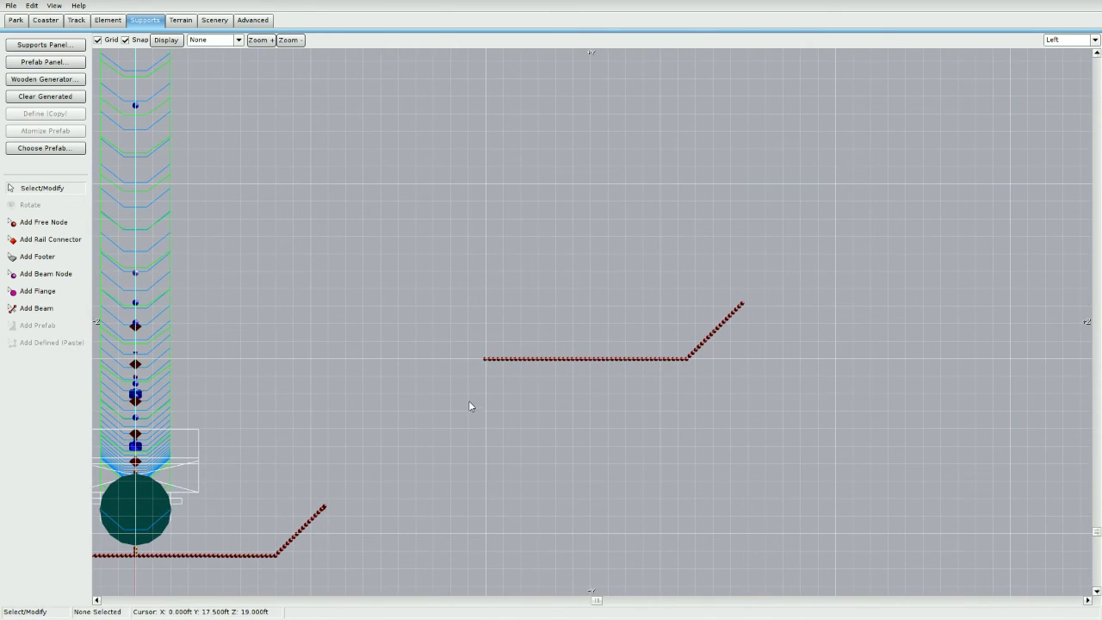
Rotate the 11 nodes at the row's inner end 45 degrees upward and move them to meet the straight row.
left_click_drag(462, 316, 526, 384)
right_click_drag(524, 425, 491, 447)
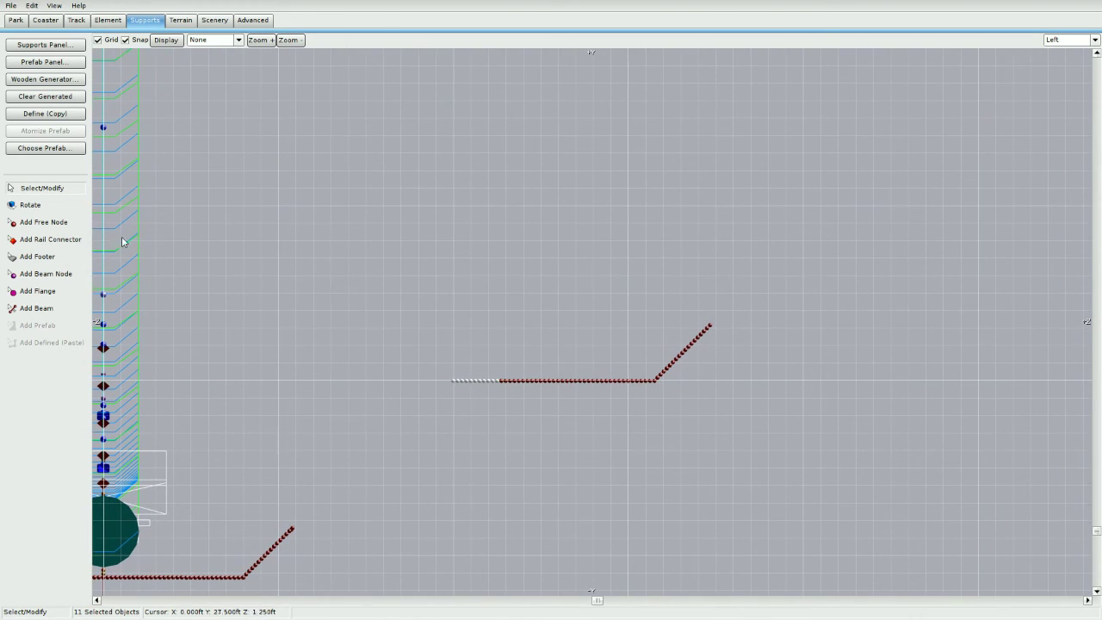
key("r")
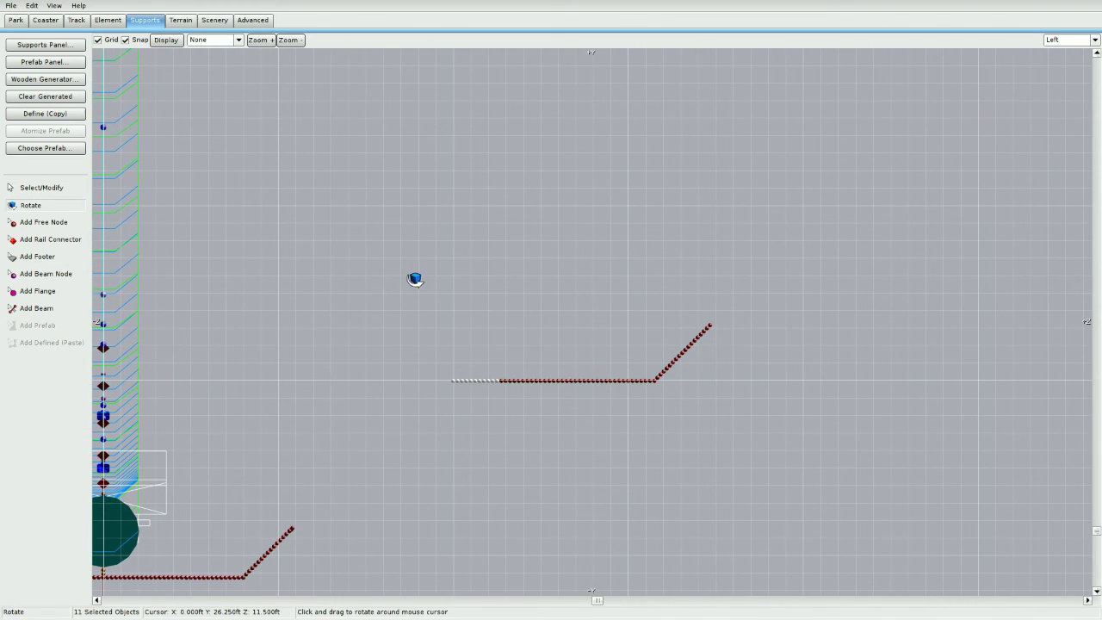
left_click_drag(415, 279, 462, 384)
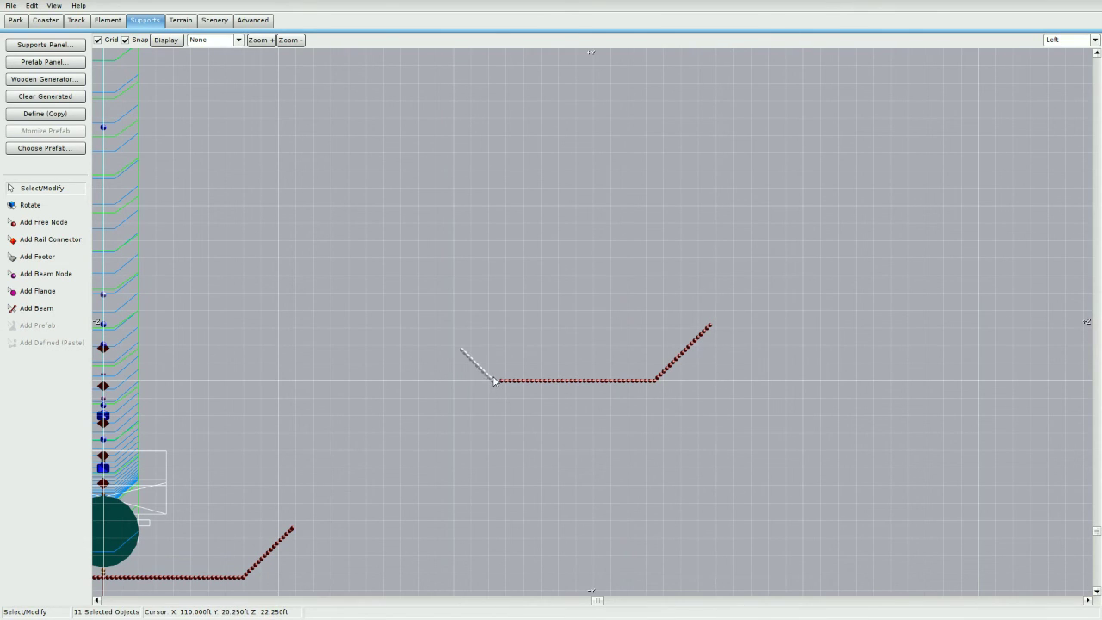
left_click(544, 335)
Copy all 65 nodes of the bent profile and paste a duplicate beside it in the top view.
right_click_drag(548, 340, 486, 381)
left_click_drag(324, 276, 686, 530)
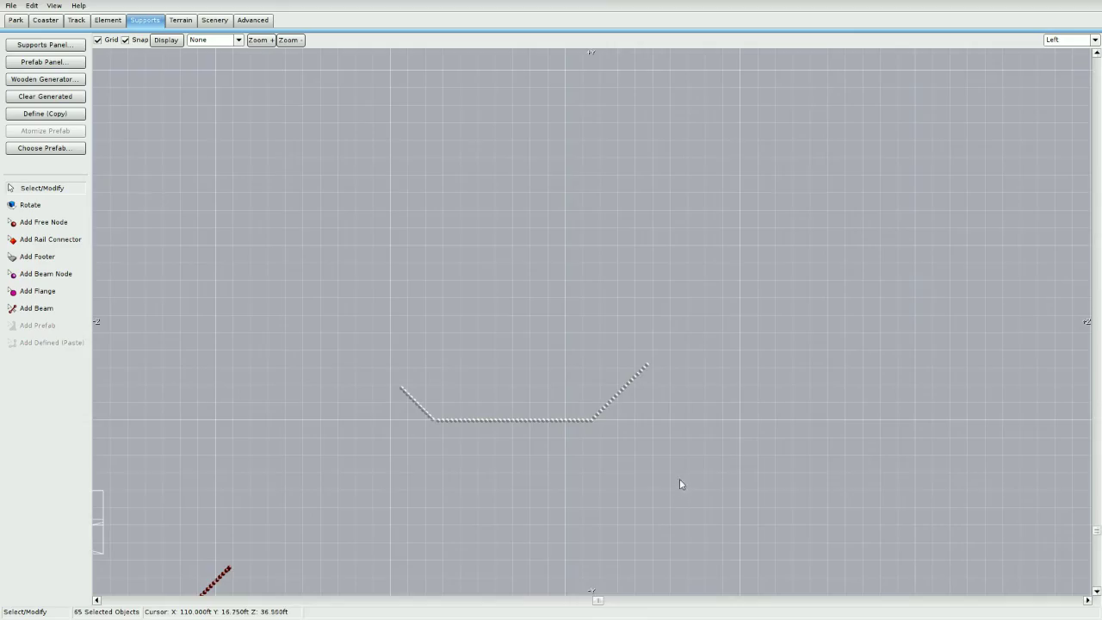
scroll(681, 480, "down", 5)
left_click(1093, 40)
left_click(1064, 54)
scroll(561, 397, "down", 2)
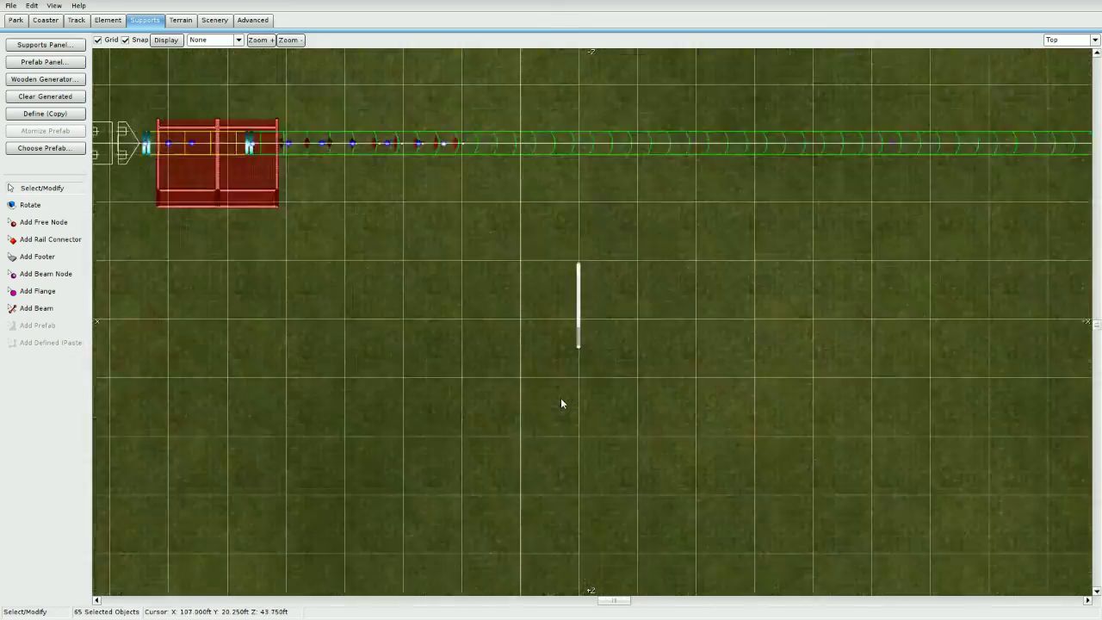
right_click_drag(580, 331, 552, 363)
scroll(552, 364, "up", 3)
left_click_drag(444, 235, 607, 439)
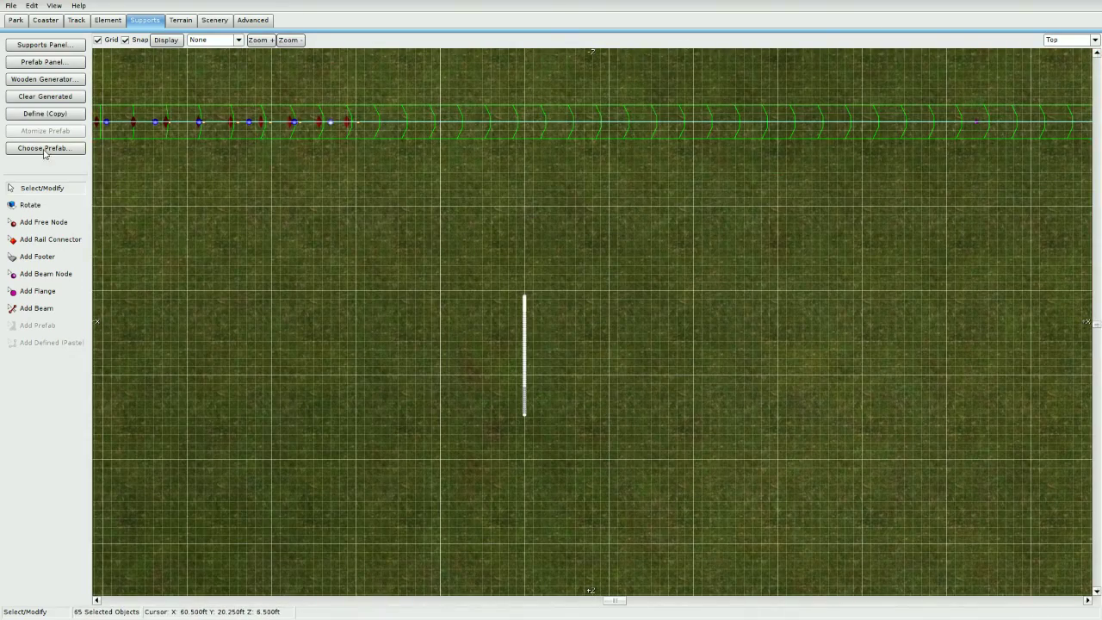
left_click(50, 342)
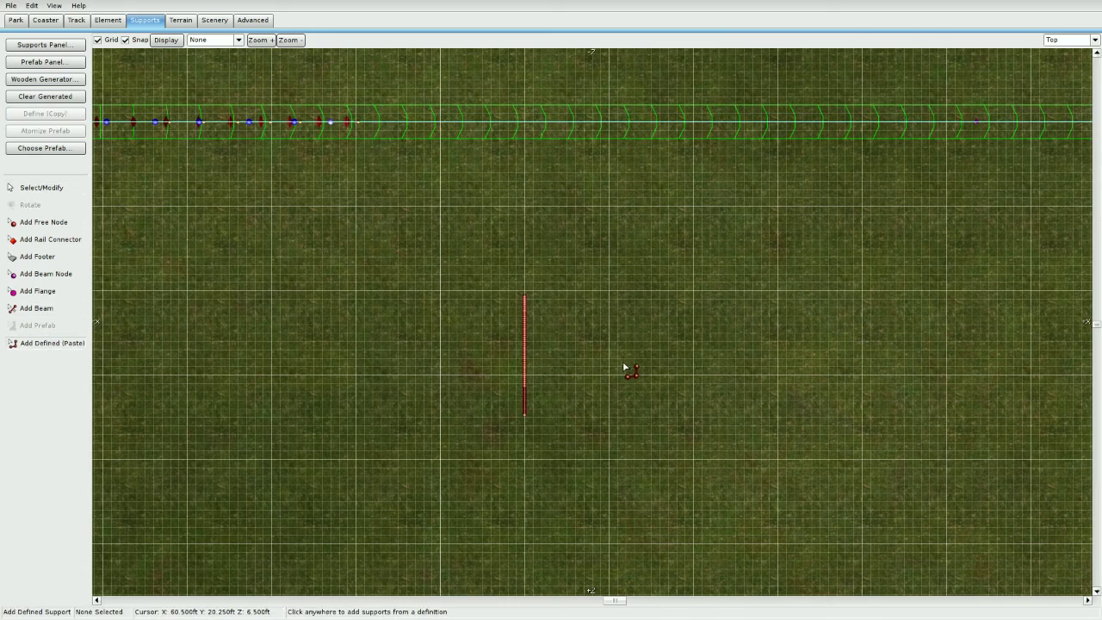
left_click(624, 368)
scroll(568, 327, "up", 3)
key("Escape")
In the top view, start both profiles at Z 20 ft and place the copy at X 120 ft, 10 ft from the original.
left_click_drag(433, 232, 576, 500)
left_click_drag(487, 268, 487, 261)
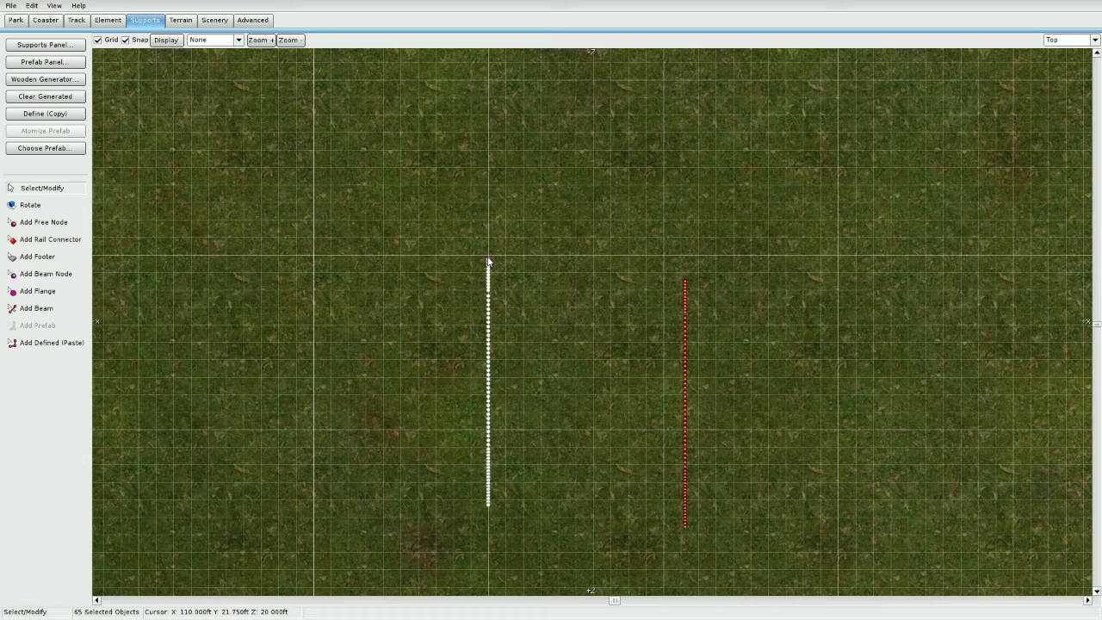
left_click_drag(604, 225, 789, 600)
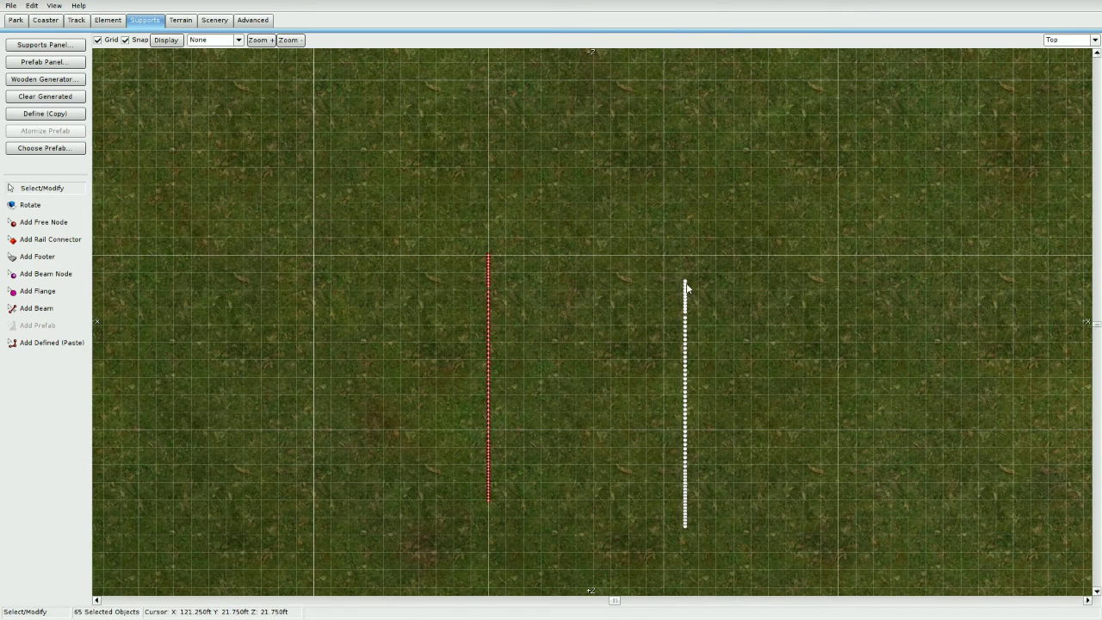
left_click_drag(686, 282, 661, 253)
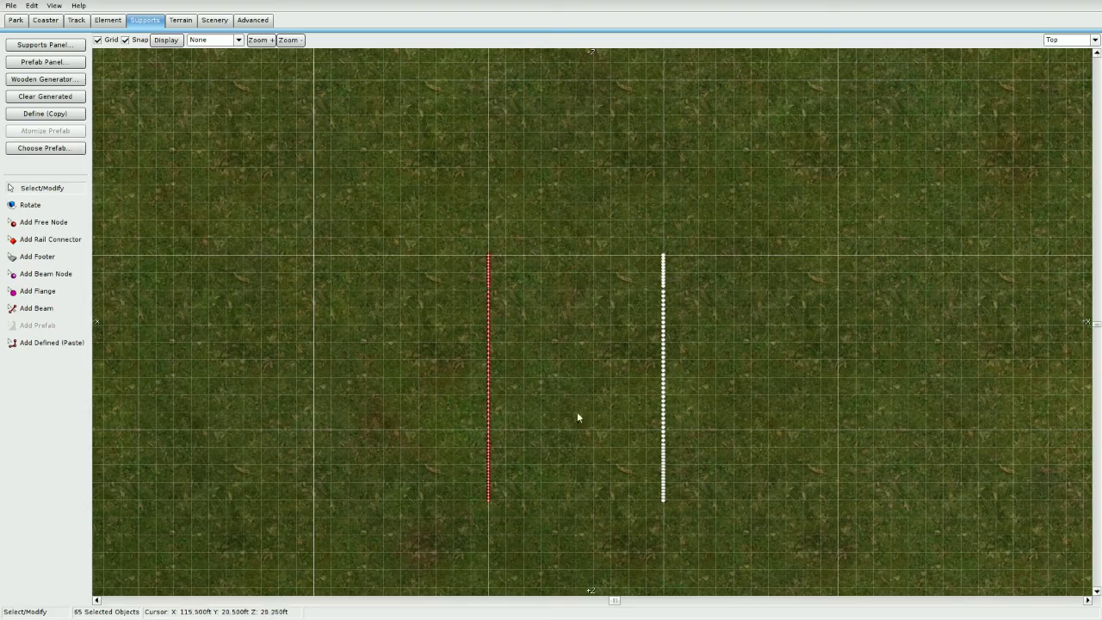
right_click_drag(577, 413, 567, 444)
left_click(567, 444)
In the front view, align the copied profile's base with the original's at Y 20 ft.
left_click(1093, 41)
left_click(1085, 100)
right_click_drag(818, 216, 789, 227)
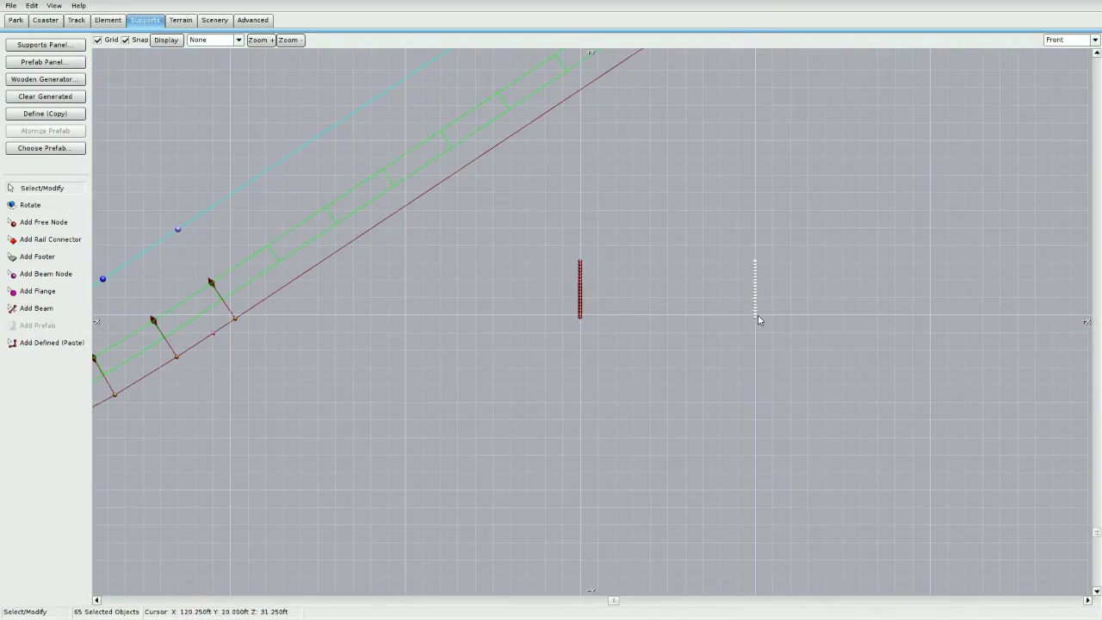
left_click(696, 318)
right_click_drag(696, 318, 645, 375)
In the perspective view, set the type for new support beams to L Beam 6"x6".
left_click(1090, 42)
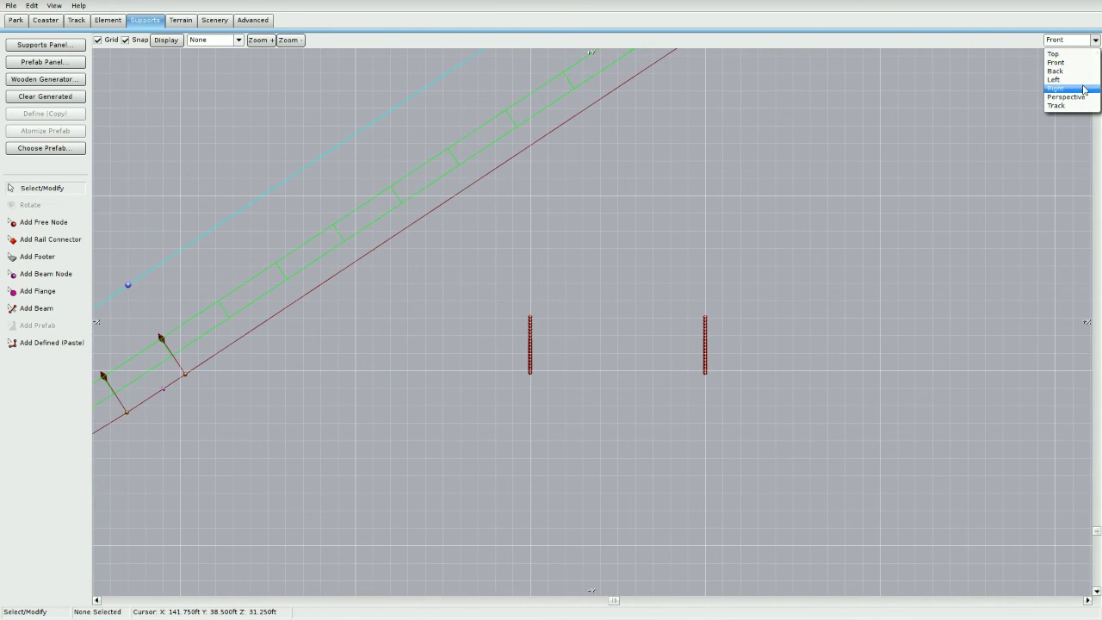
left_click(1067, 98)
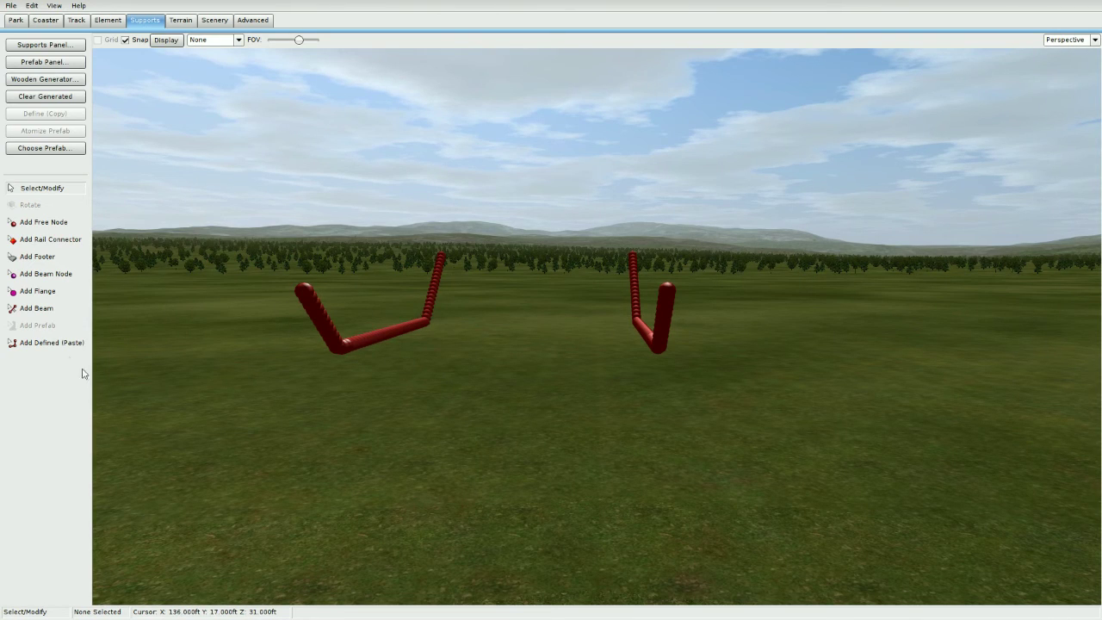
left_click(41, 310)
left_click(52, 44)
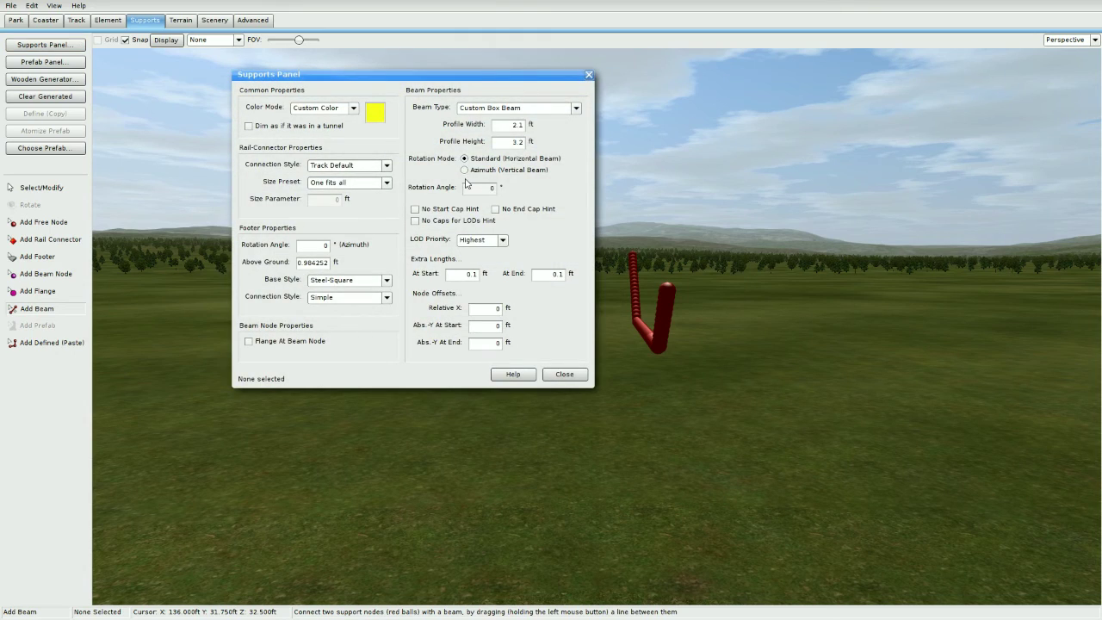
left_click(517, 109)
left_click(498, 270)
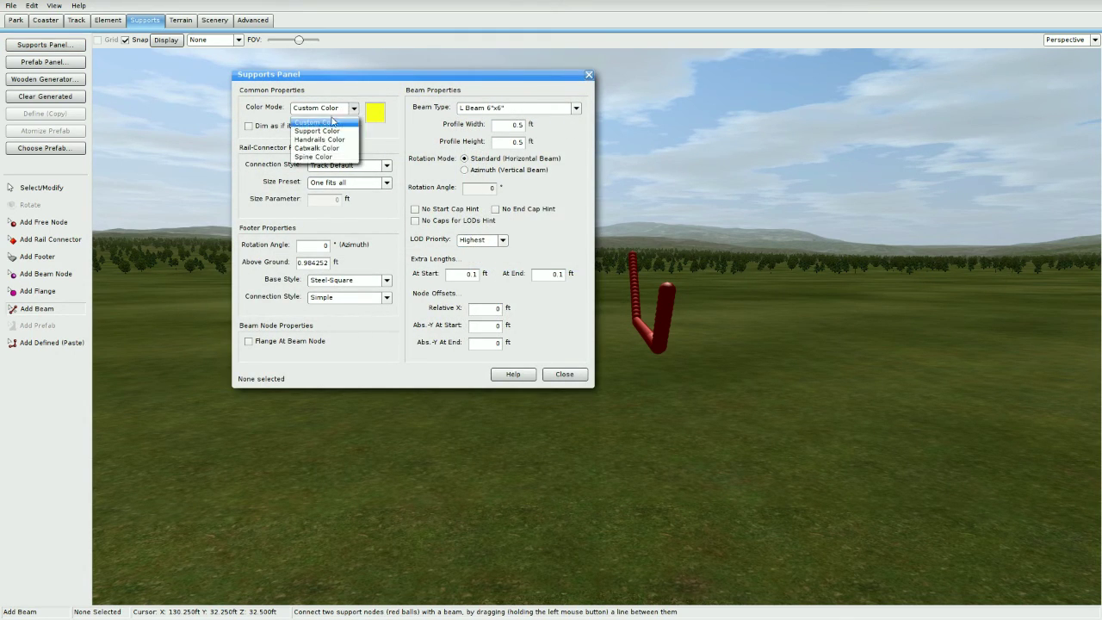
Set the beams' custom color to the recent light grey and both extra lengths to 0 ft.
left_click(332, 122)
left_click(372, 114)
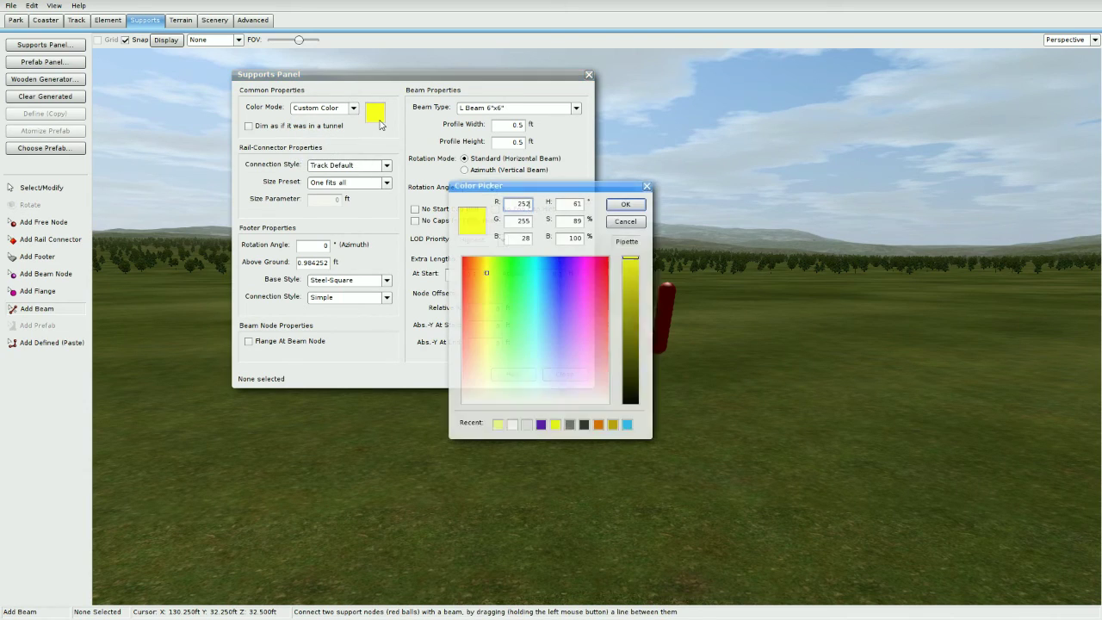
left_click(513, 424)
left_click(625, 205)
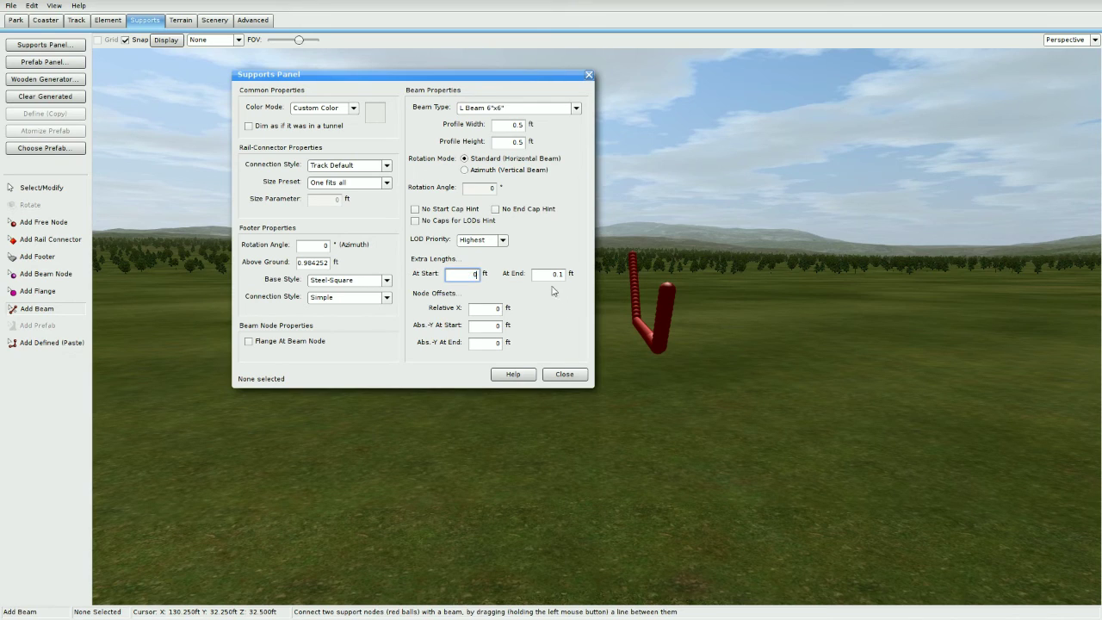
left_click(577, 375)
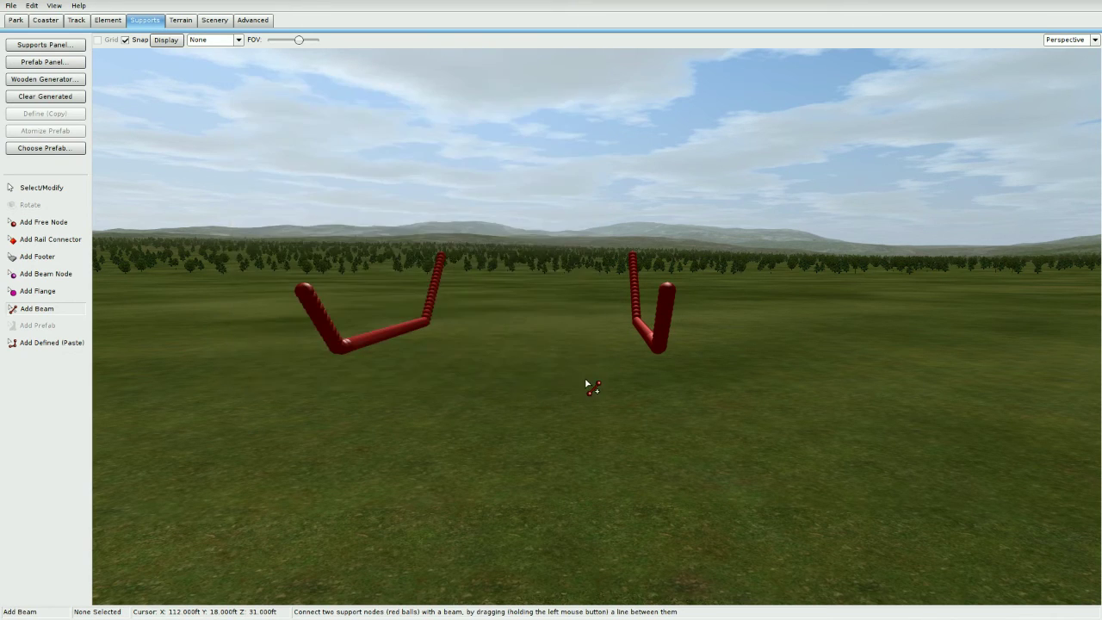
mouse_move(585, 381)
right_mouse_down()
mouse_move(559, 349)
mouse_move(555, 405)
mouse_move(567, 381)
right_mouse_up()
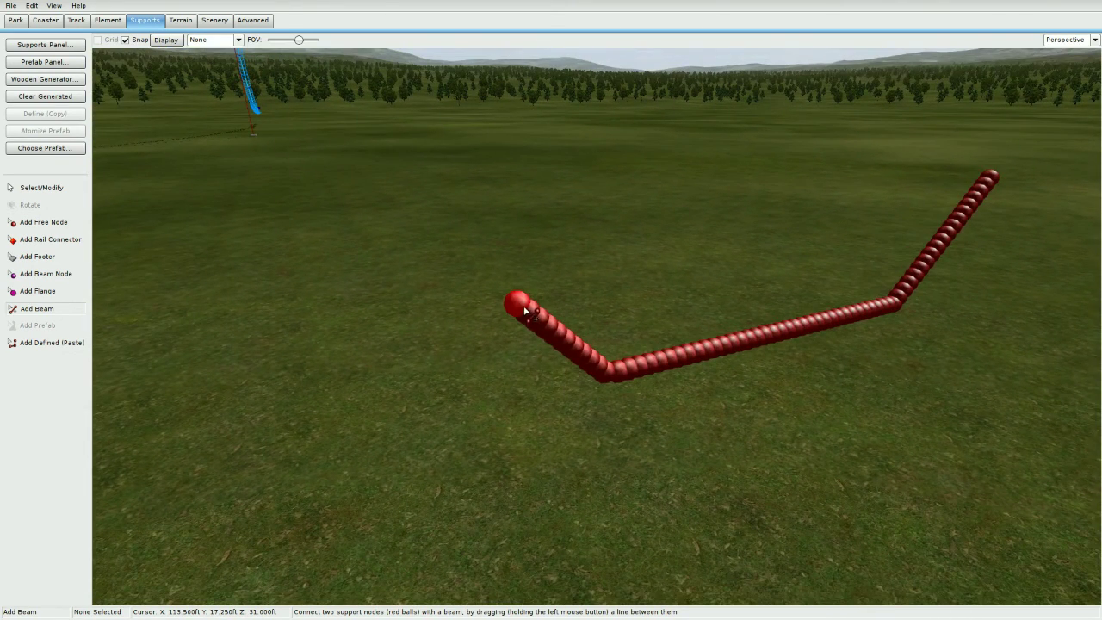
left_click_drag(522, 306, 619, 417)
right_click_drag(619, 416, 619, 479)
right_click_drag(523, 404, 487, 155)
right_click_drag(517, 384, 518, 408)
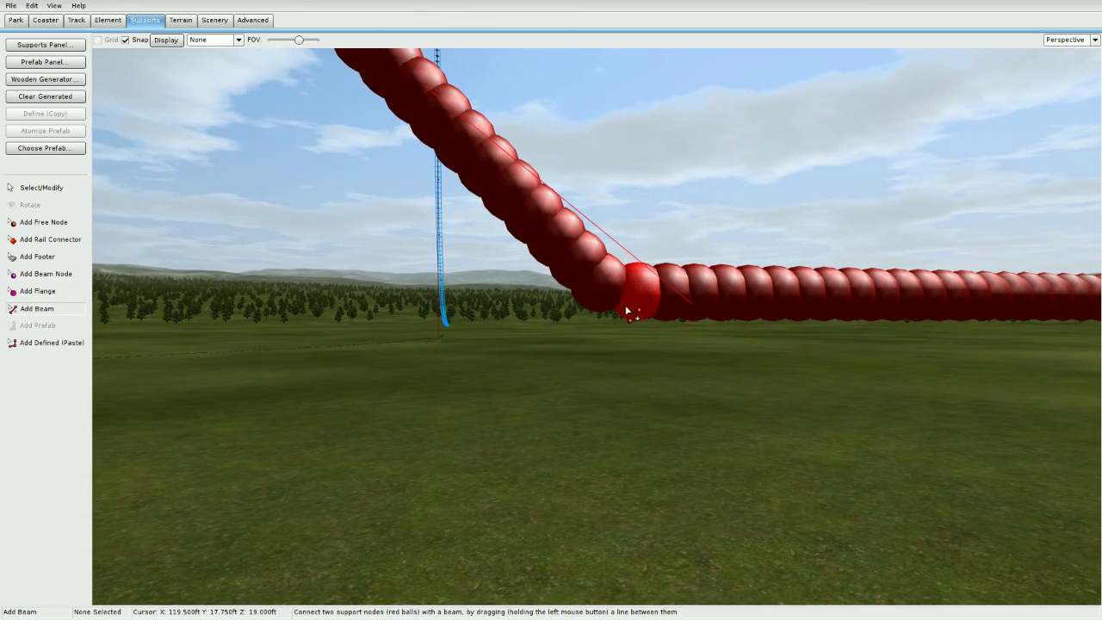
Select the 11 nodes of one profile's short slope, excluding the corner node, and shift them to meet the corner.
right_click(531, 298)
right_click_drag(532, 298, 531, 362)
left_click_drag(486, 220, 594, 324)
scroll(593, 340, "down", 3)
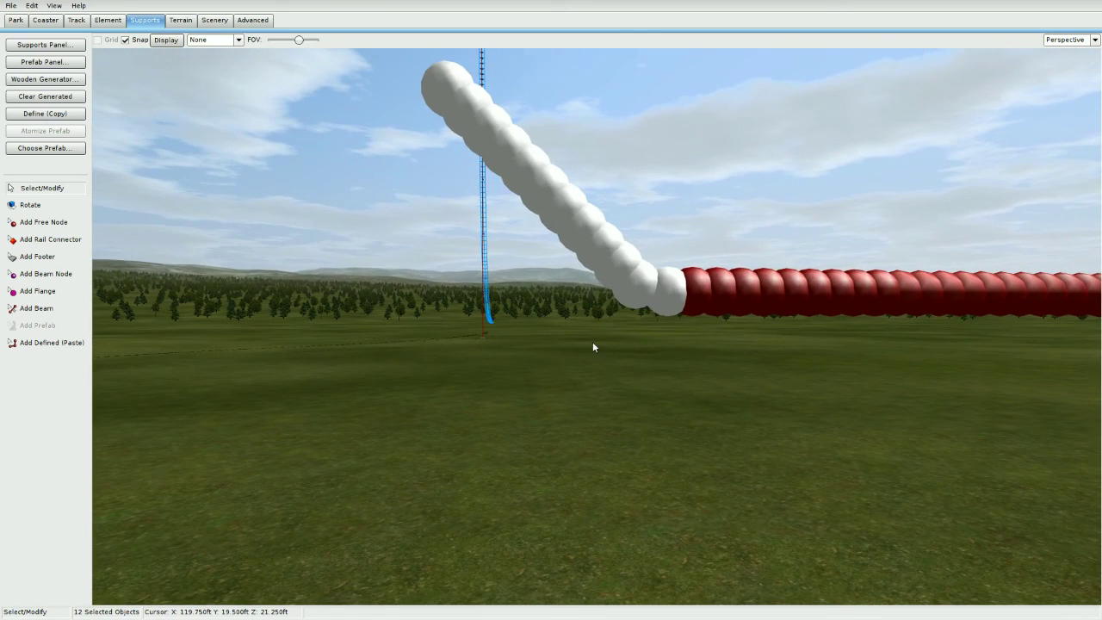
left_click(665, 303, "ctrl")
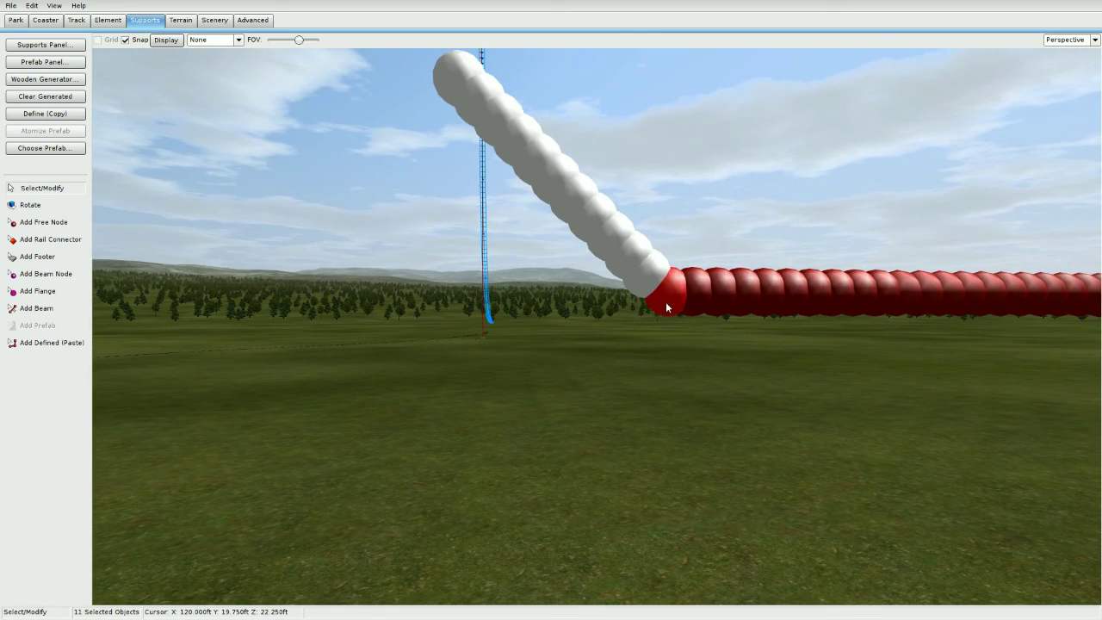
Shift the short-slope nodes of the other profile to meet its corner node in the same way.
right_click_drag(666, 346, 369, 170)
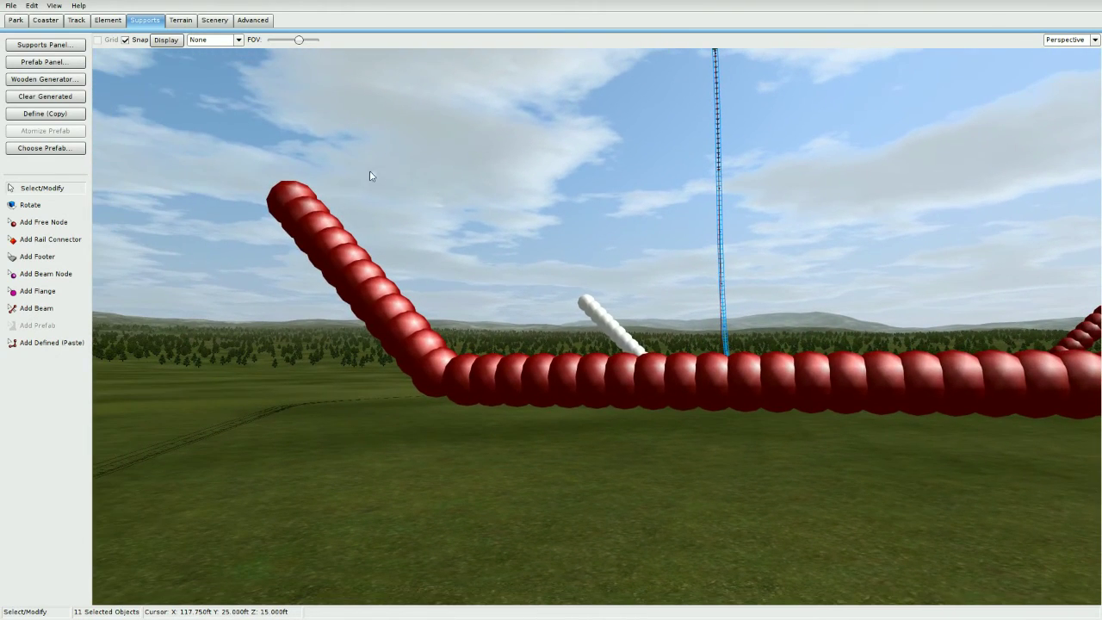
left_click_drag(217, 127, 422, 389)
right_click_drag(422, 389, 370, 349)
left_click(402, 299)
right_click_drag(402, 298, 167, 361)
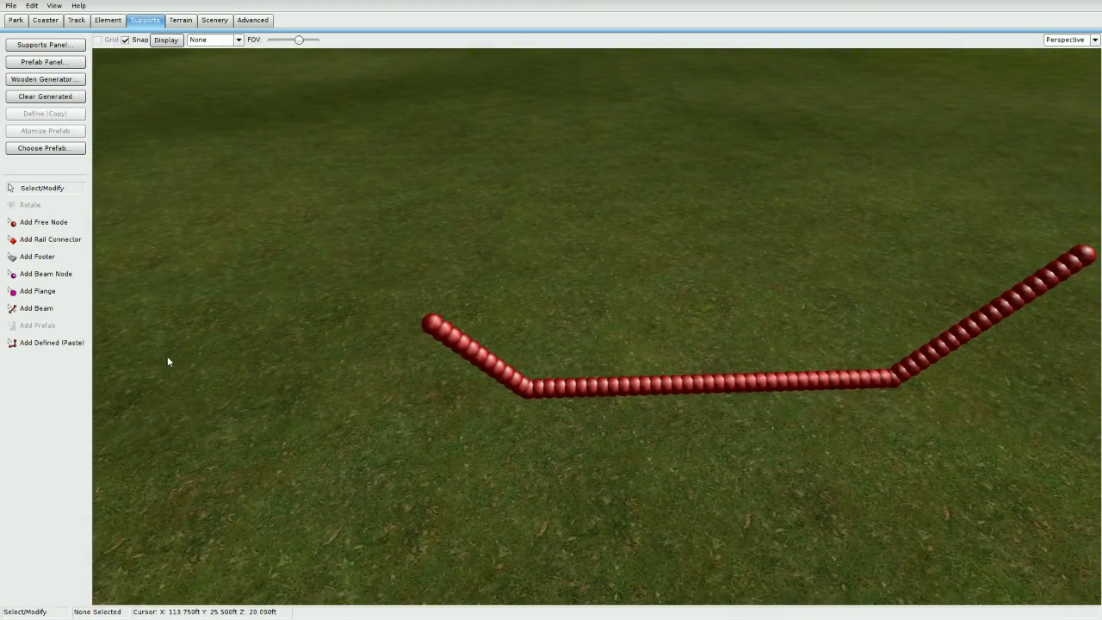
Connect the first profile's end and corner nodes with L beams along the short slope, flat row and long slope.
left_click(51, 310)
scroll(239, 222, "up", 5)
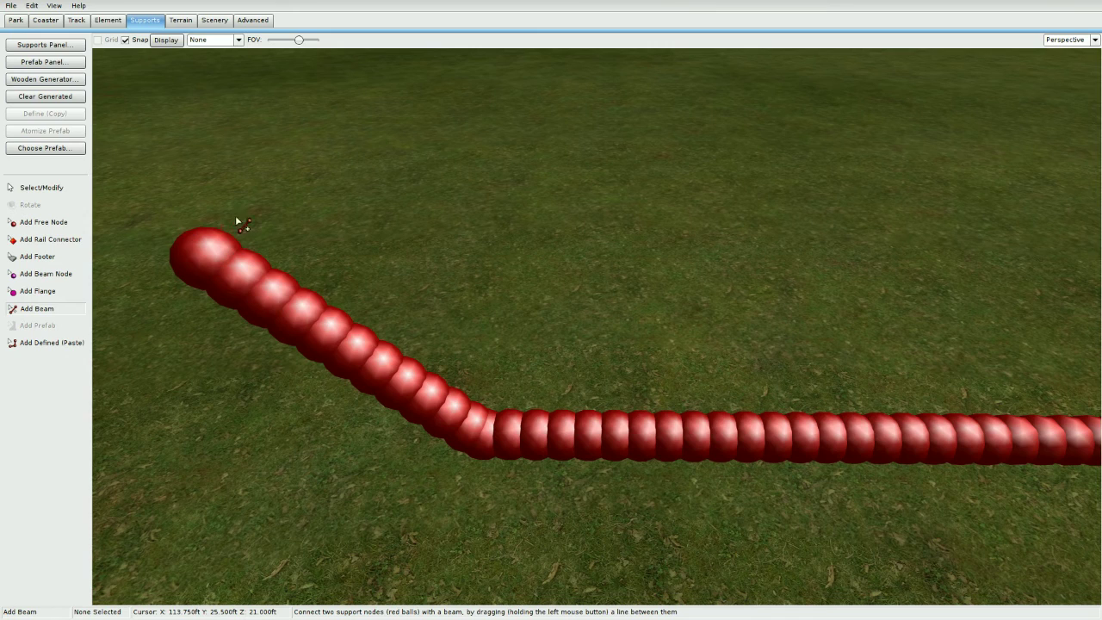
left_click_drag(488, 454, 702, 509)
right_click_drag(702, 509, 344, 516)
left_click_drag(702, 509, 990, 92)
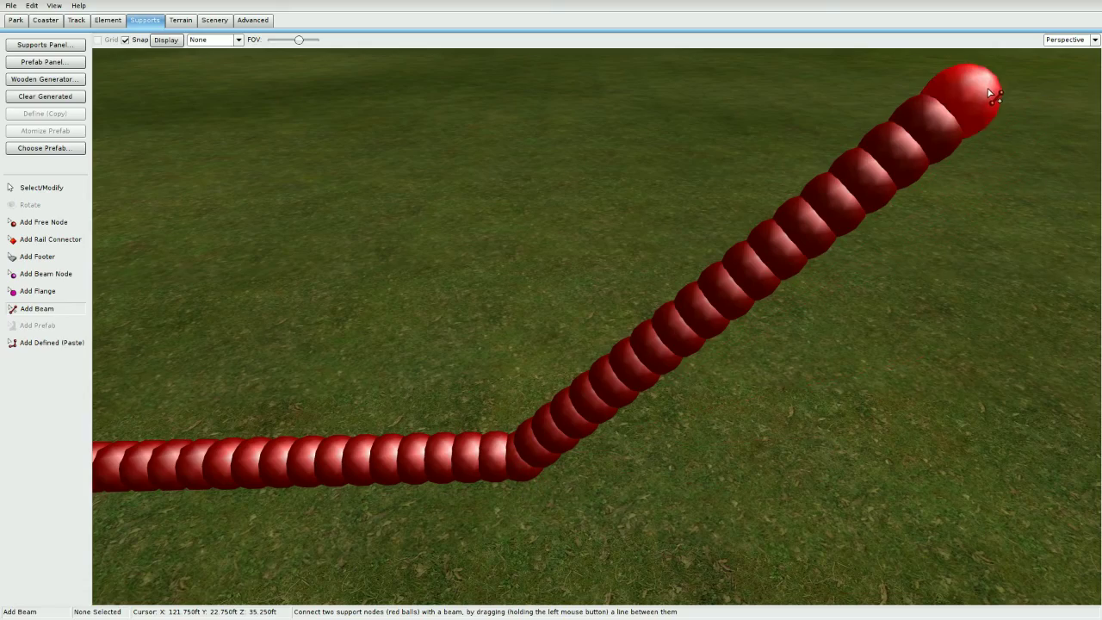
Add L beams along the short slope, flat row and long slope of the second profile.
scroll(971, 239, "down", 5)
middle_click_drag(971, 239, 680, 262)
right_click_drag(680, 261, 720, 187)
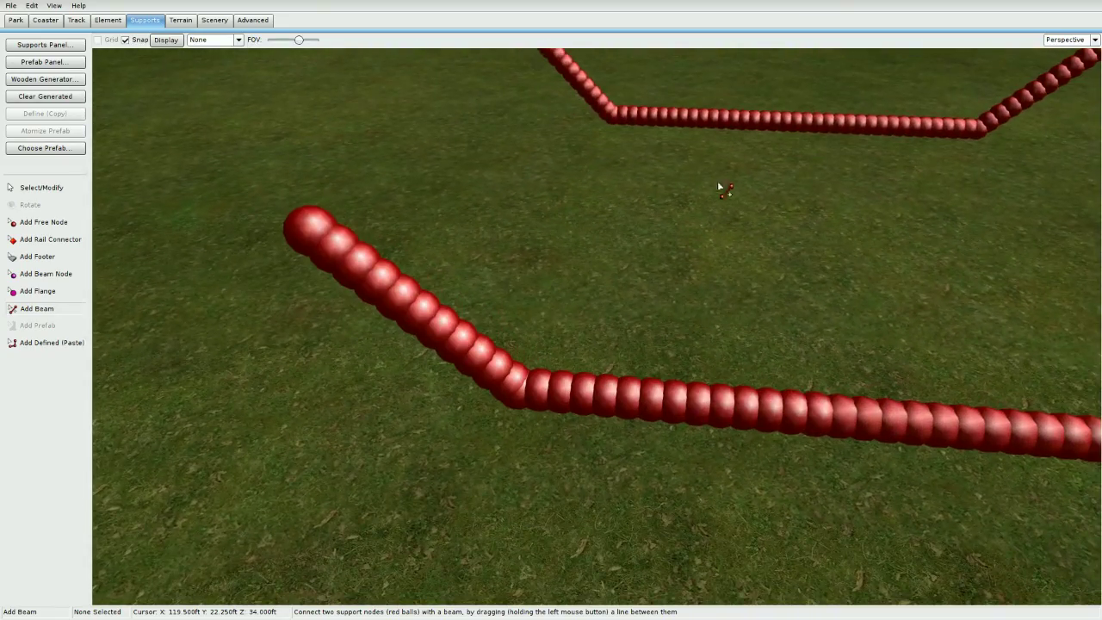
left_click_drag(322, 225, 632, 528)
right_click_drag(633, 529, 670, 518)
left_click_drag(633, 528, 749, 393)
right_click_drag(725, 407, 757, 384)
left_click_drag(749, 392, 720, 356)
scroll(711, 415, "down", 5)
right_click_drag(719, 355, 699, 435)
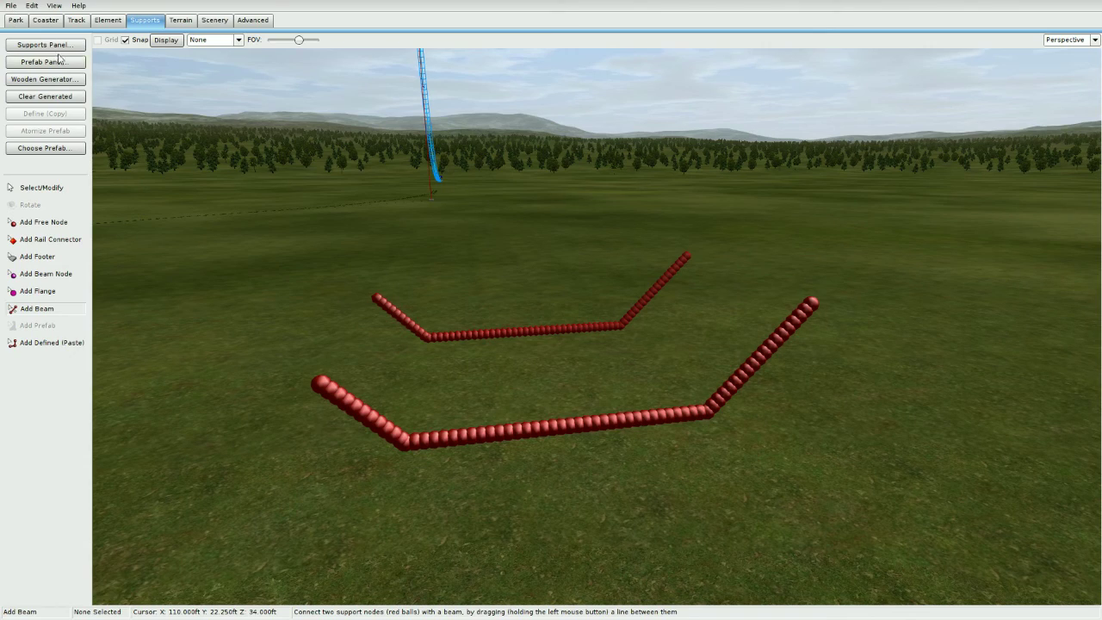
Freeze the coaster to examine the rendered L beams on both profiles, and unfreeze it to resume support editing.
left_click(47, 20)
left_click(51, 216)
right_click_drag(413, 241, 373, 216)
scroll(627, 226, "up", 4)
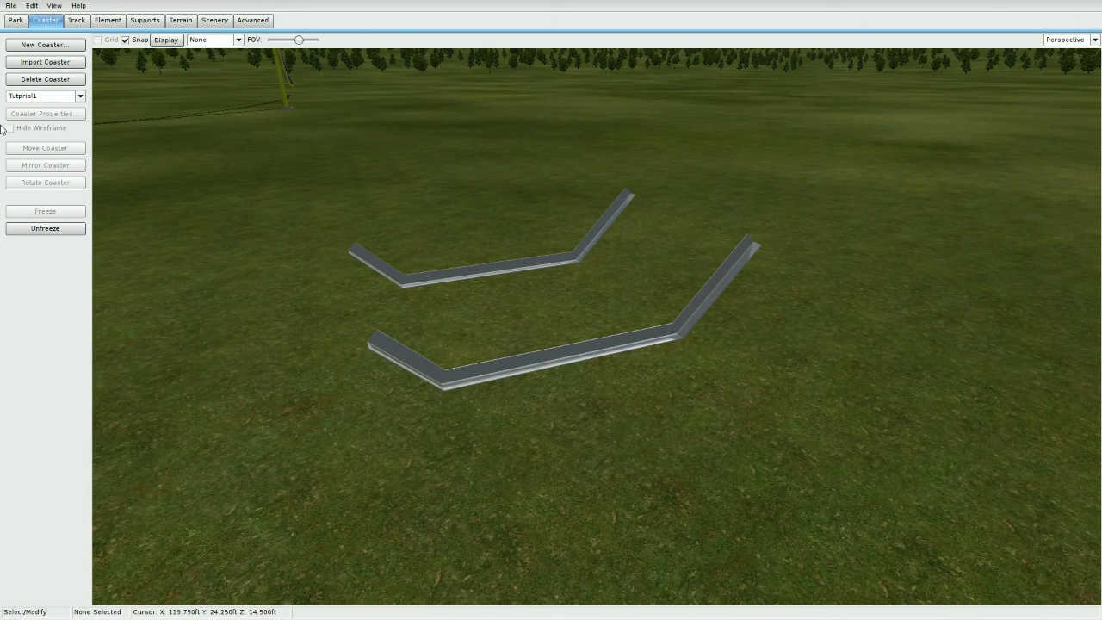
left_click(46, 229)
left_click(141, 20)
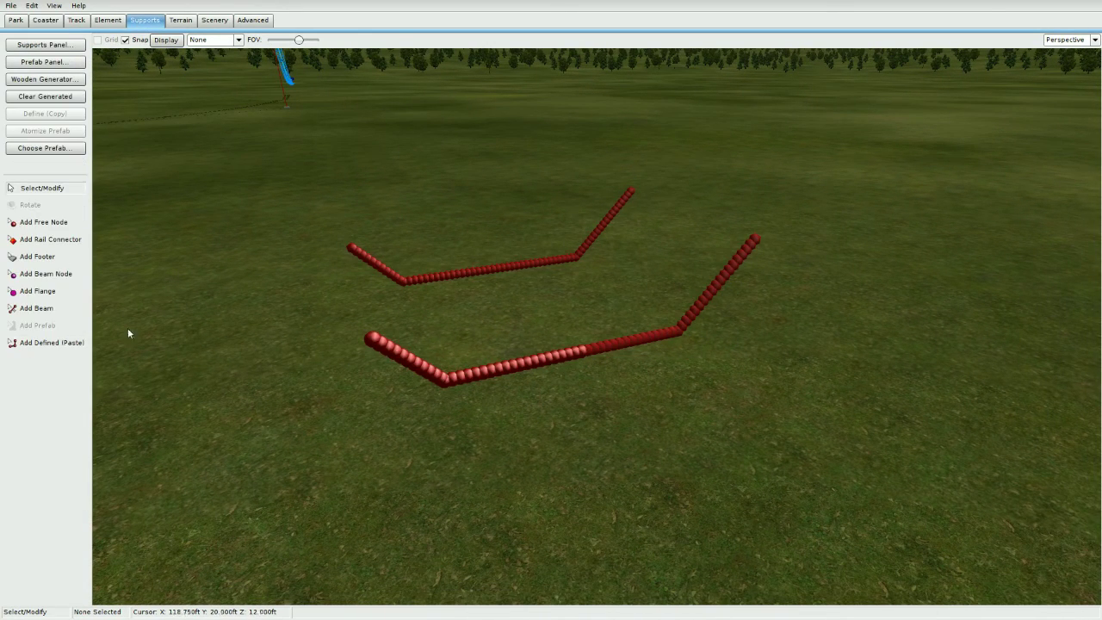
Set the properties for new beams to the Custom Steel Cable type with an outer diameter of .033 ft.
left_click(41, 305)
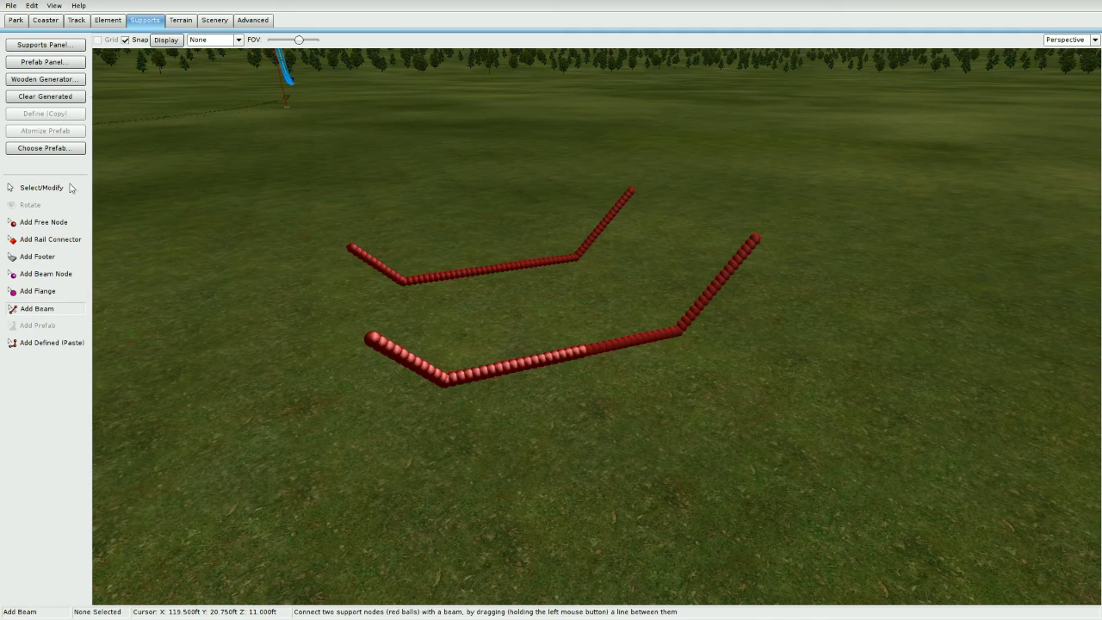
left_click(60, 43)
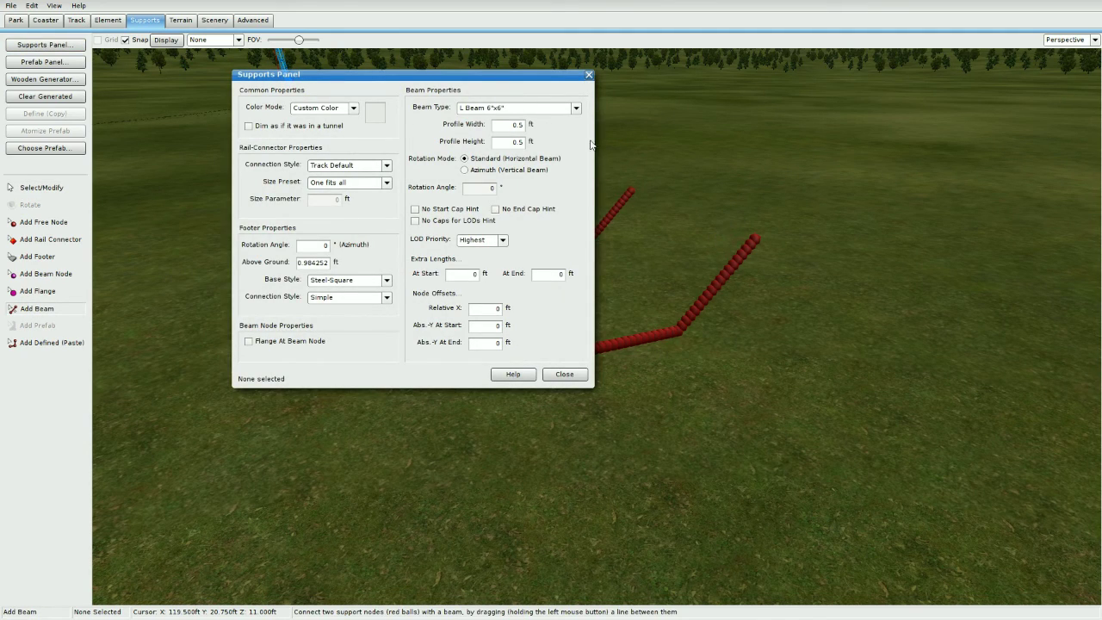
left_click(575, 108)
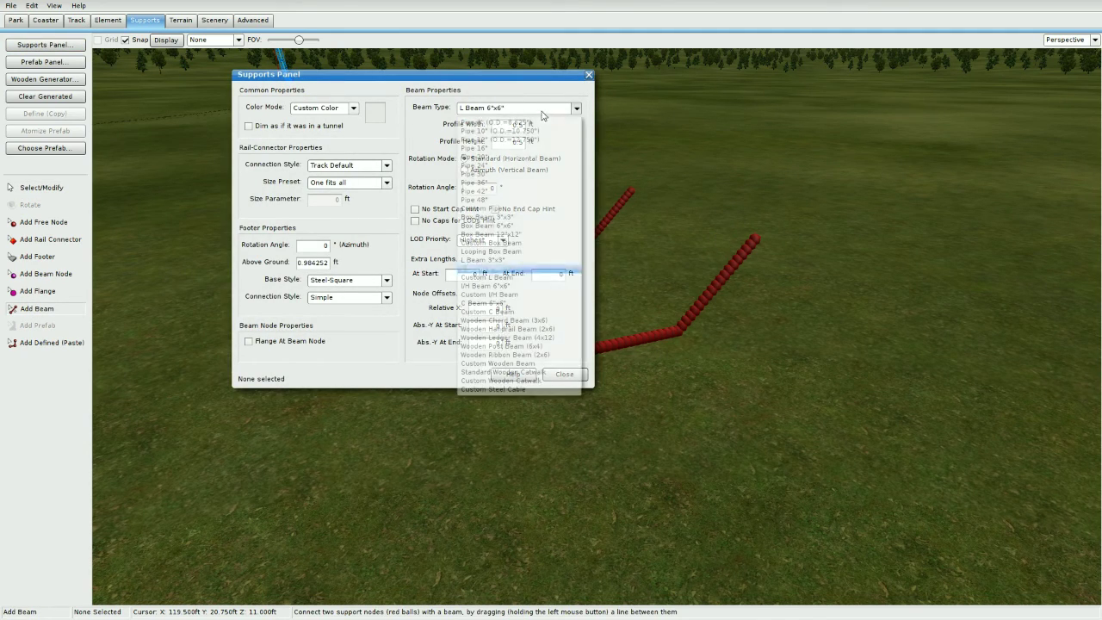
left_click(517, 387)
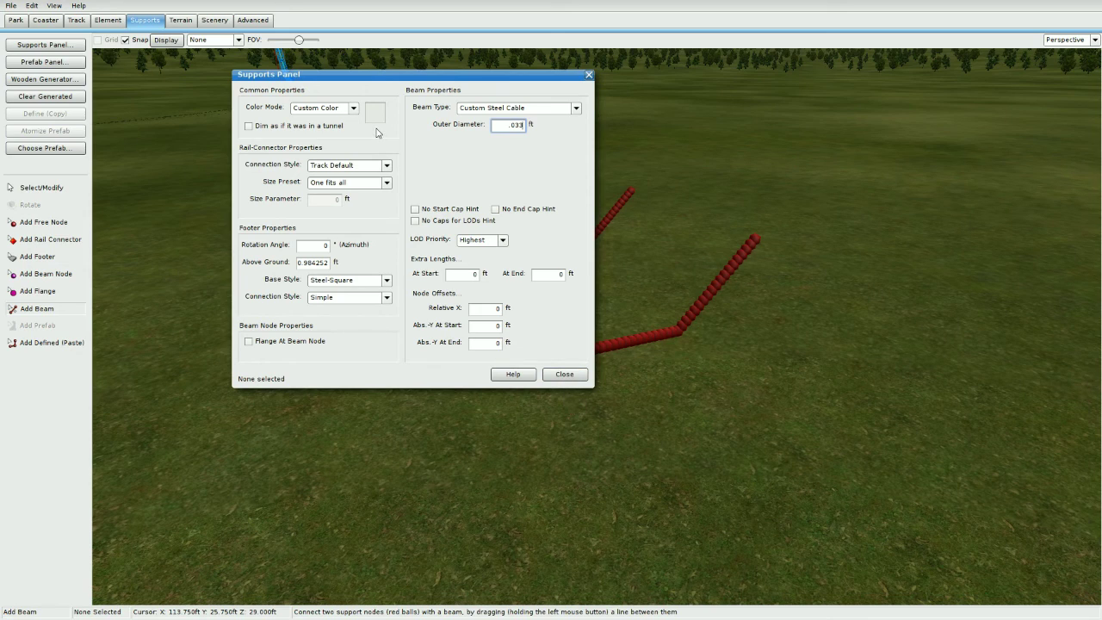
left_click(567, 374)
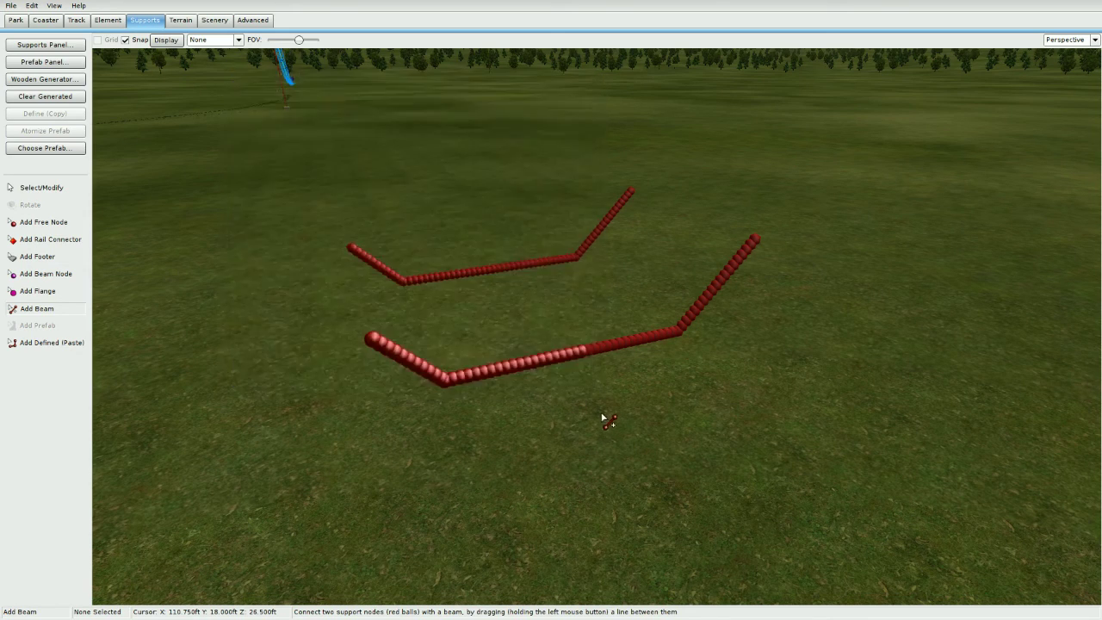
Connect the opposite short-slope nodes of the two profiles with parallel steel cables.
right_click_drag(603, 418, 602, 418)
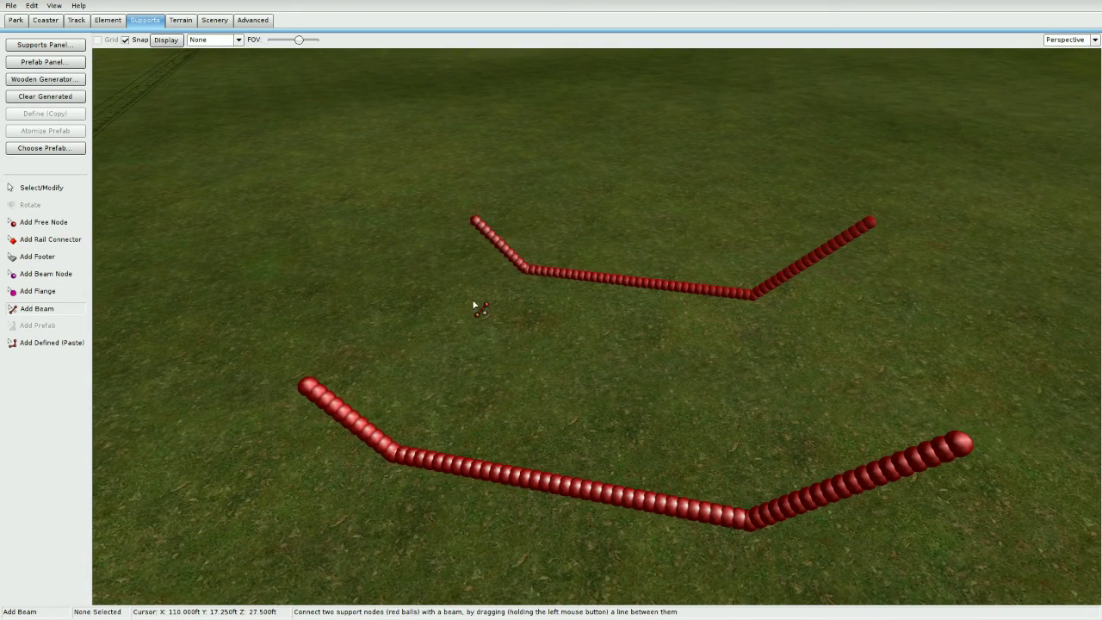
right_click_drag(474, 500, 474, 500)
left_click_drag(650, 198, 300, 417)
left_click_drag(316, 433, 657, 206)
left_click_drag(663, 213, 330, 451)
mouse_move(344, 468)
left_mouse_down()
mouse_move(671, 222)
mouse_move(359, 485)
left_mouse_up()
left_click_drag(373, 501, 682, 238)
left_click_drag(399, 515, 709, 278)
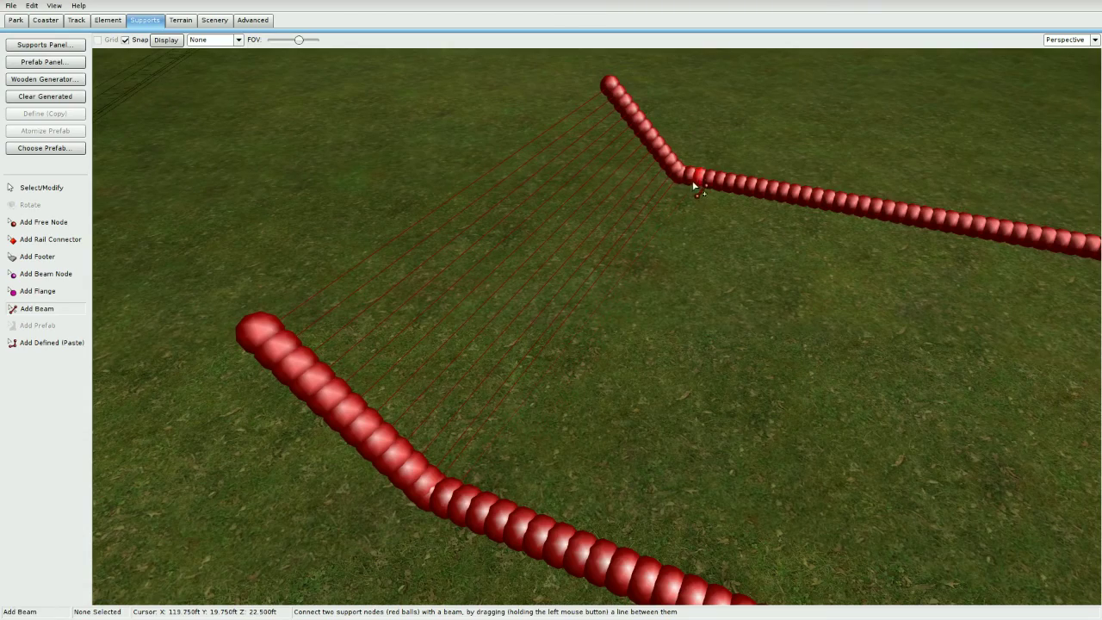
Continue the parallel steel cables between the opposite nodes of the two flat rows.
left_click_drag(700, 183, 758, 209)
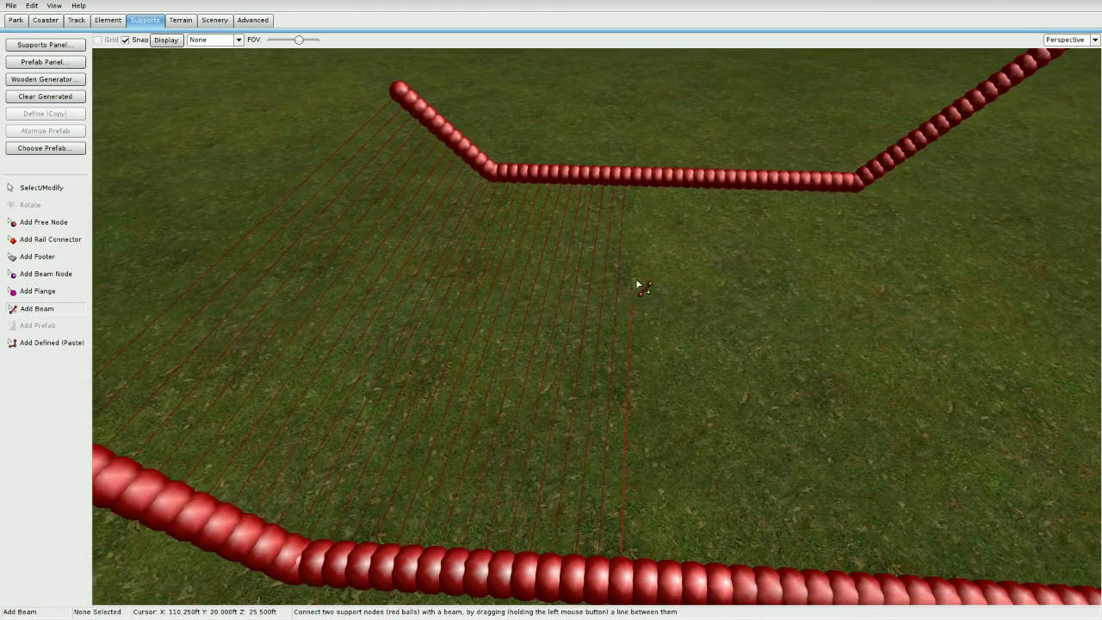
left_click_drag(637, 285, 675, 221)
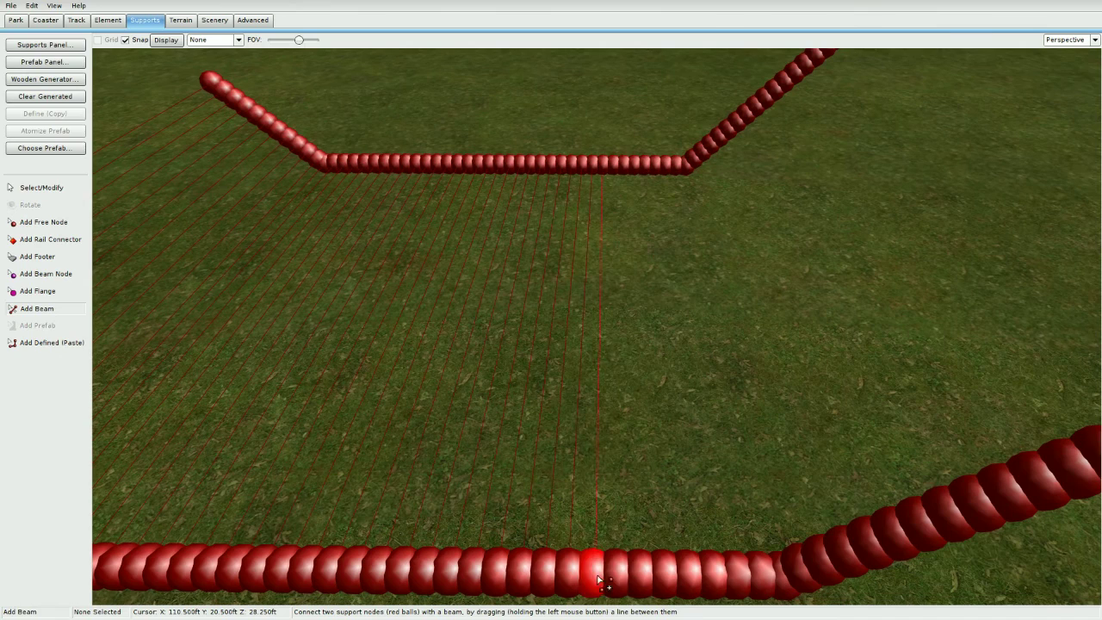
left_click_drag(593, 558, 645, 168)
left_click_drag(762, 564, 677, 166)
Connect the opposite long-slope nodes of both profiles with steel cables up to the end nodes.
mouse_move(689, 165)
left_mouse_down()
mouse_move(784, 575)
mouse_move(695, 157)
left_mouse_up()
left_click_drag(702, 152, 820, 551)
left_click_drag(833, 542, 857, 538)
left_click_drag(749, 112, 854, 216)
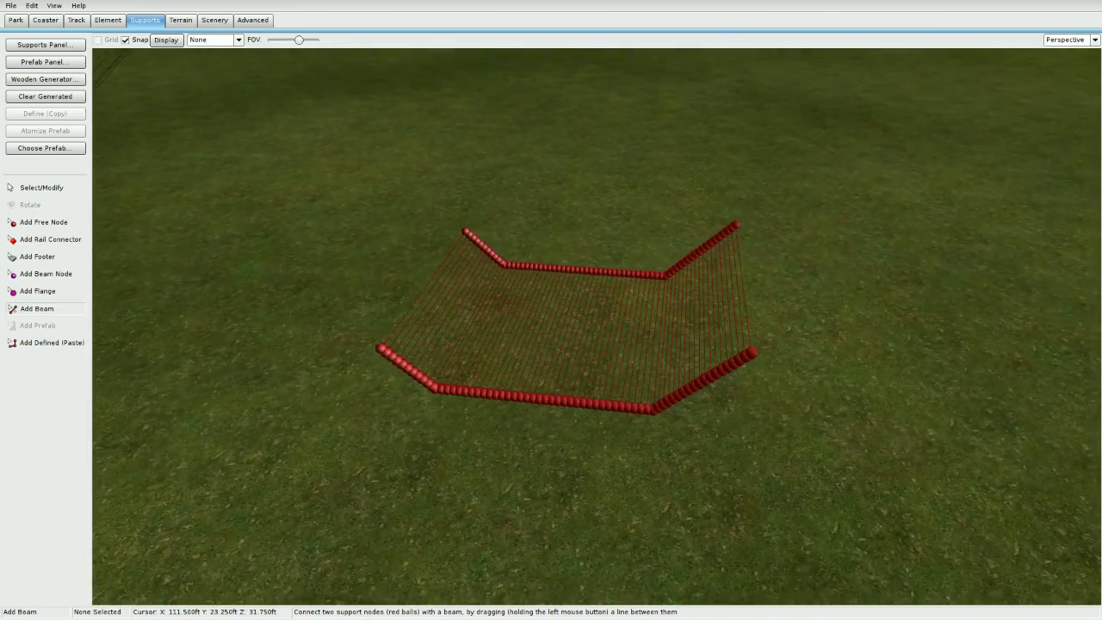
Add a straight row of 39 free nodes between the long-slope end nodes of the two profiles and select the row.
middle_click_drag(694, 444, 1101, 142)
left_click(1092, 40)
left_click(1068, 64)
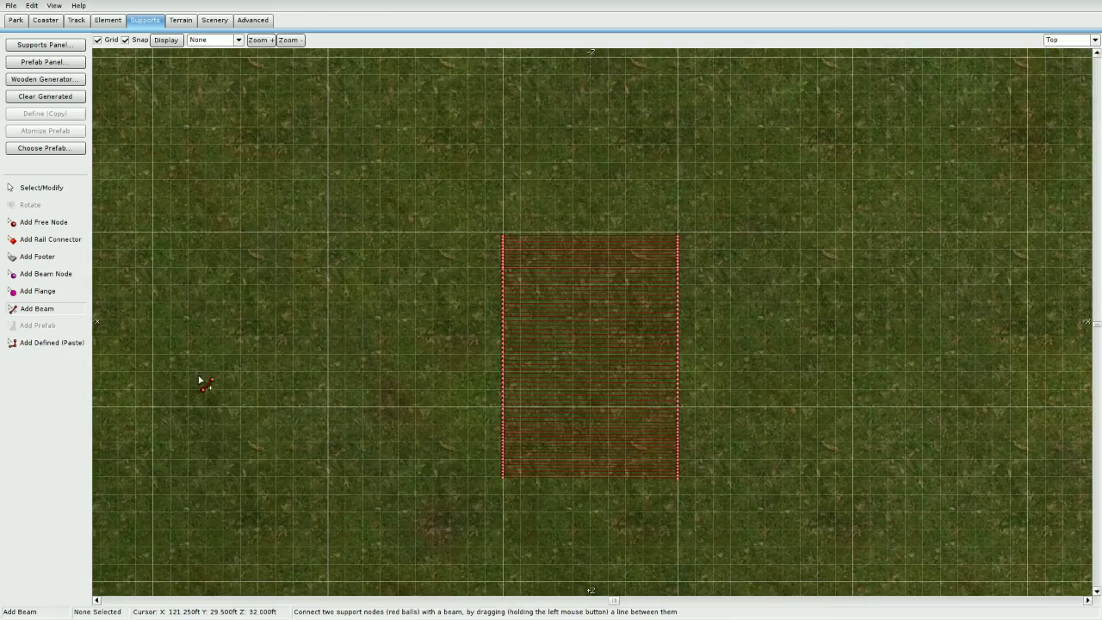
left_click(47, 222)
right_click_drag(519, 413, 544, 330)
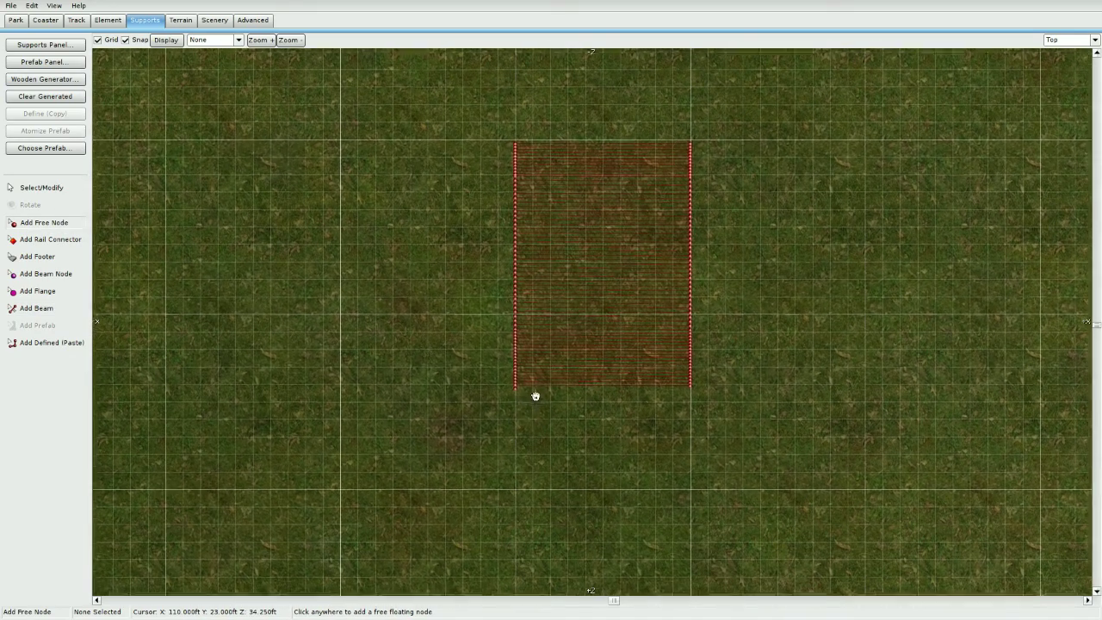
right_click_drag(534, 394, 555, 360)
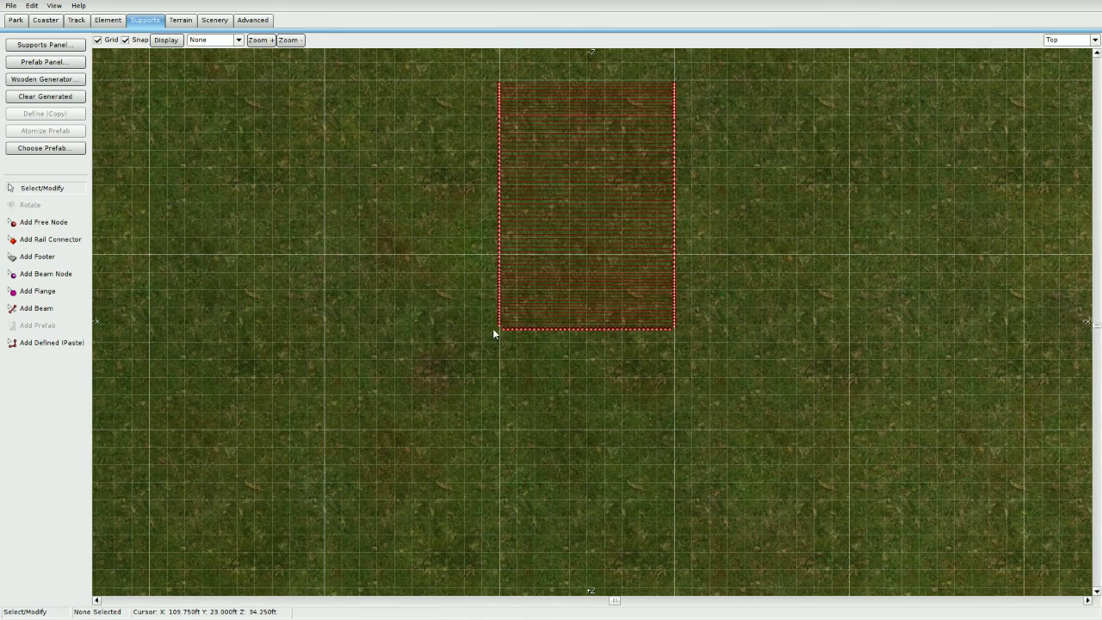
left_click_drag(674, 342, 676, 343)
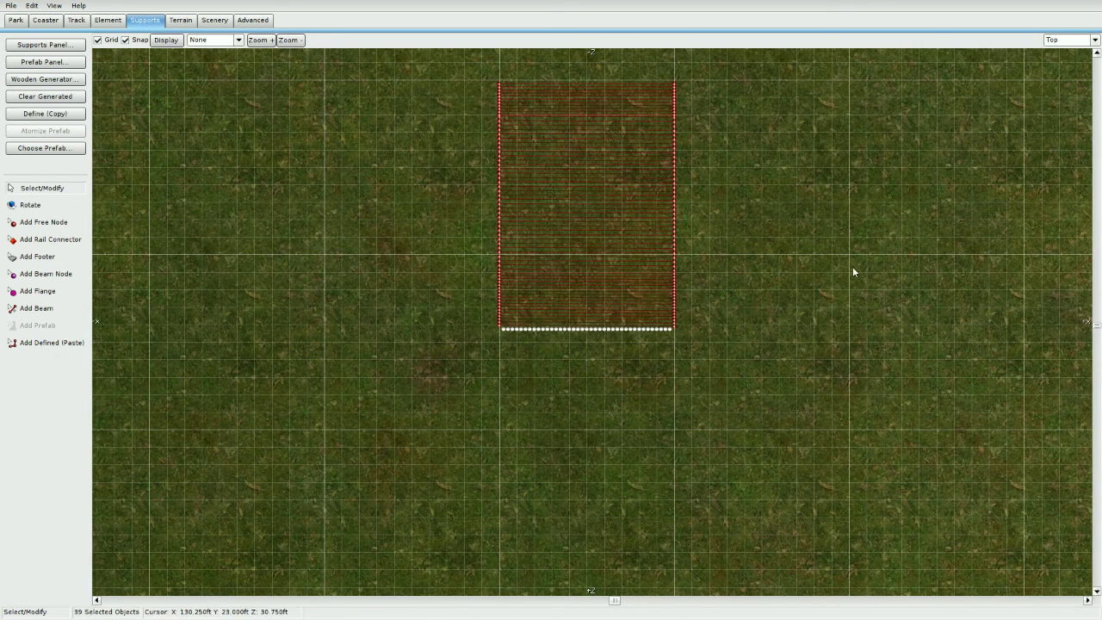
left_click(1095, 41)
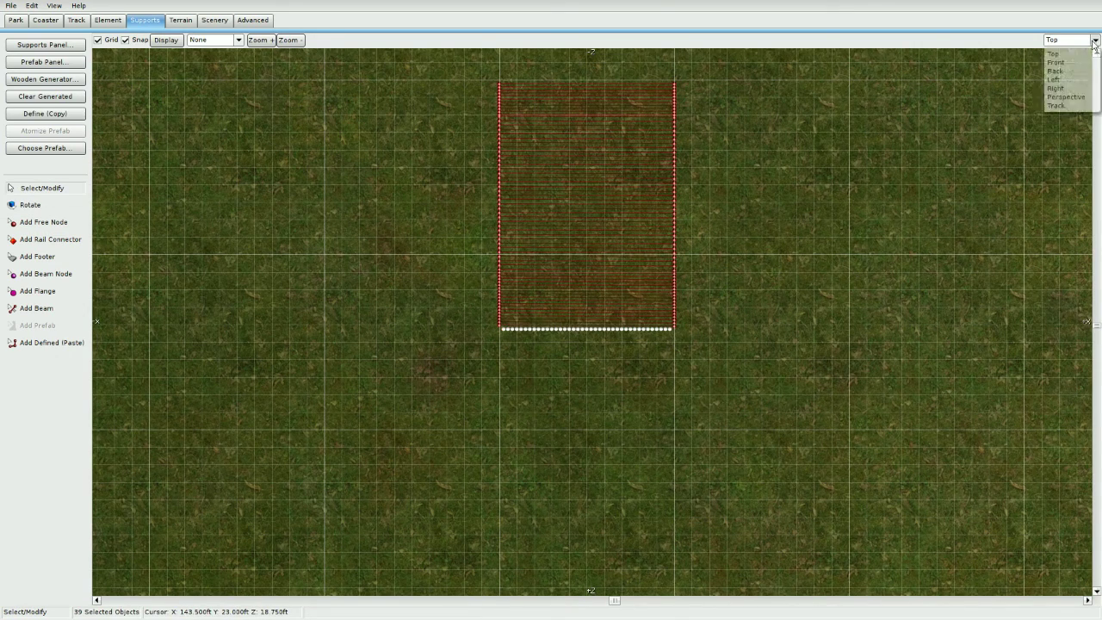
left_click(1063, 102)
mouse_move(708, 243)
right_mouse_down()
mouse_move(715, 340)
mouse_move(717, 234)
mouse_move(708, 244)
right_mouse_up()
left_click_drag(704, 251, 707, 223)
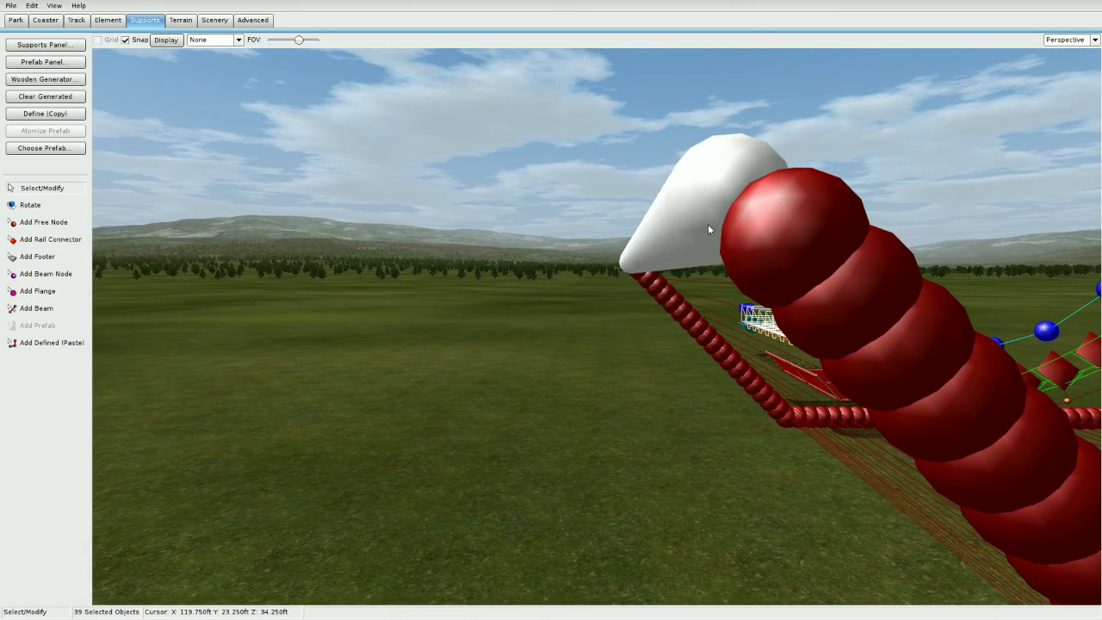
right_click_drag(708, 223, 163, 155)
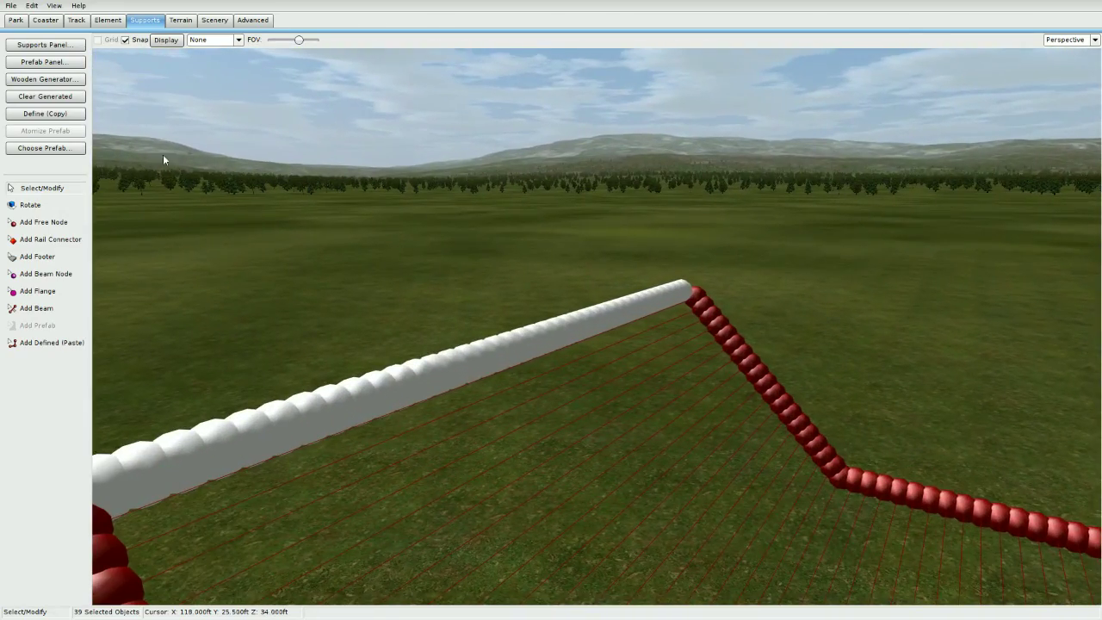
Paste a copy of the node row and align it in plan with the two long-slope corner nodes.
left_click(65, 343)
left_click(1070, 40)
left_click(1067, 61)
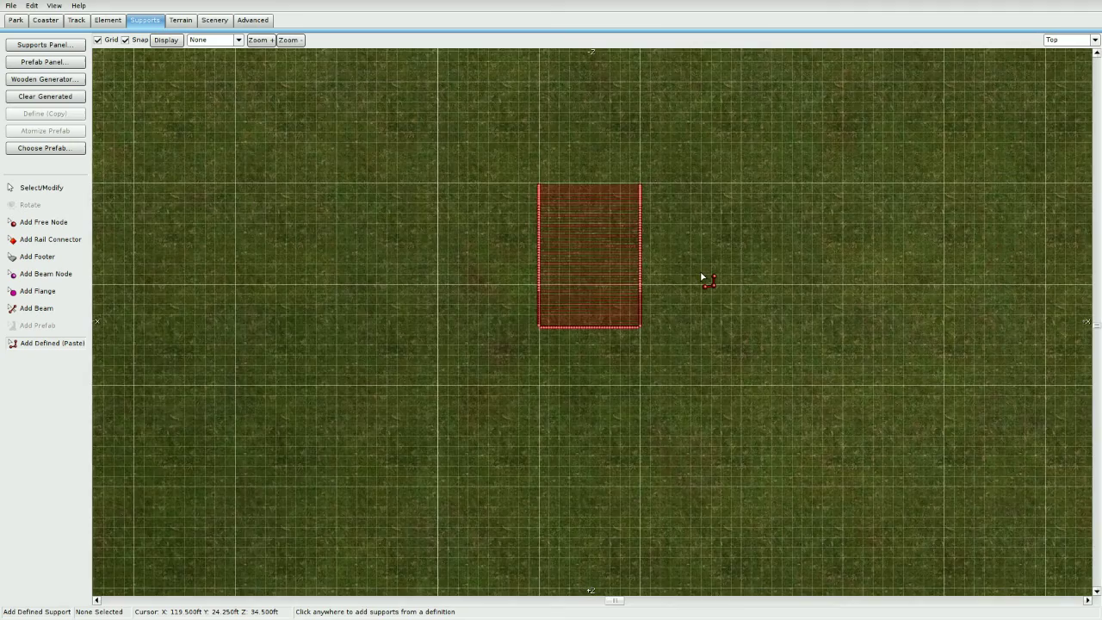
right_click_drag(697, 279, 611, 318)
left_click(780, 347)
key("Escape")
left_click_drag(708, 320, 558, 333)
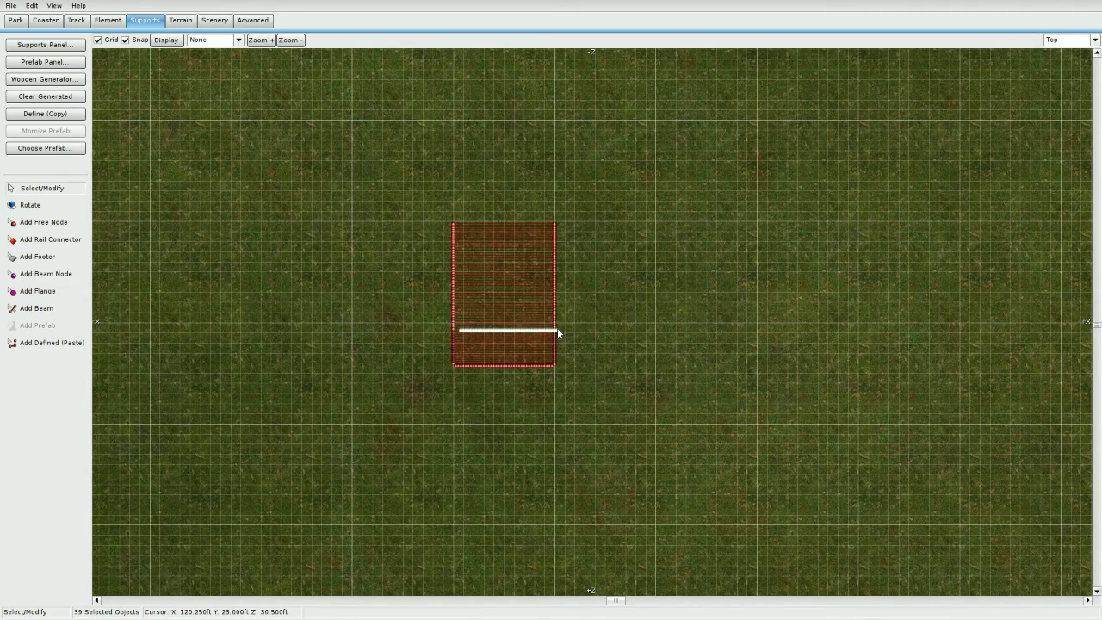
Lower the copied node row to the height of the long-slope corner nodes.
left_click(1093, 39)
left_click(1068, 50)
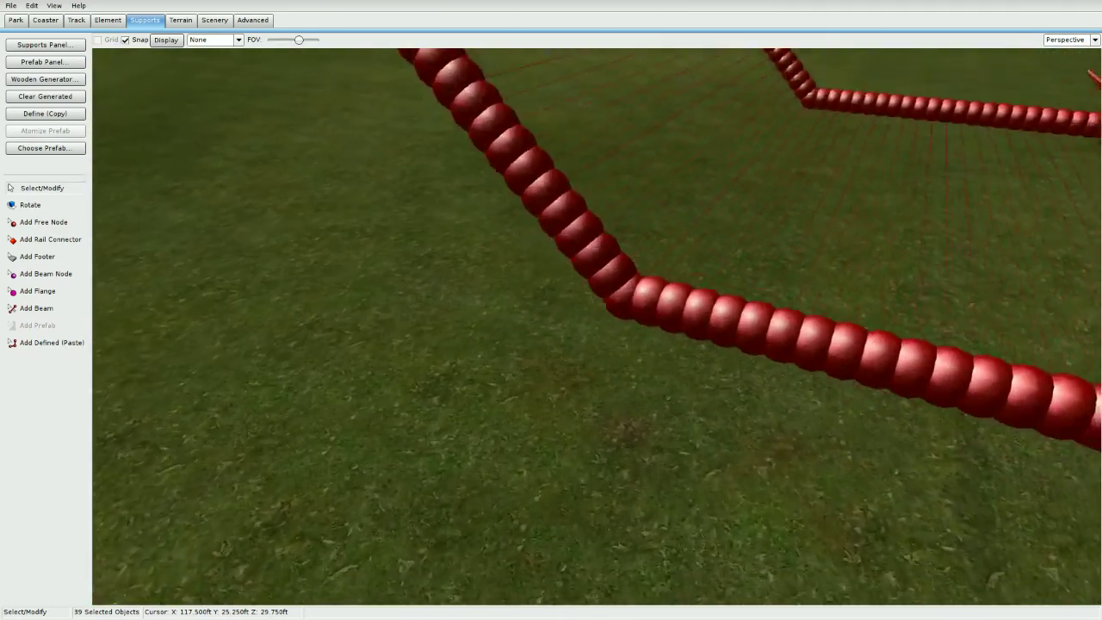
right_click_drag(609, 290, 608, 207)
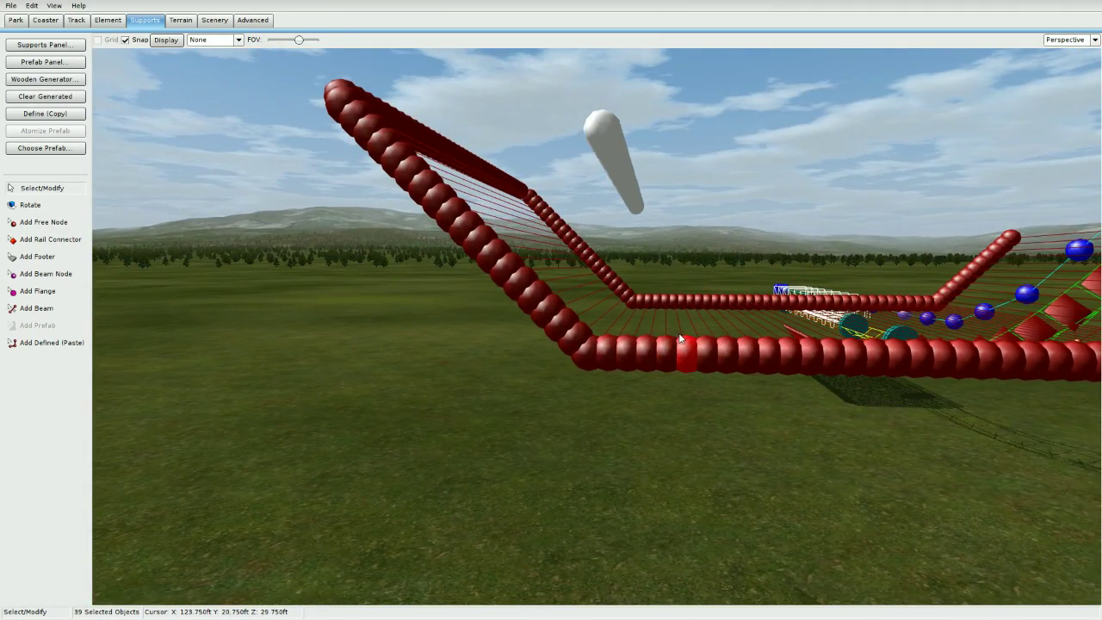
key("Page_Down")
key("Page_Down")
key("Page_Down")
key("Page_Down")
key("Page_Down")
key("Page_Down")
key("Page_Down")
key("Page_Down")
key("Page_Up")
Examine from several angles how the copied node row lines up with the profiles' corner nodes.
right_click_drag(501, 378, 344, 344)
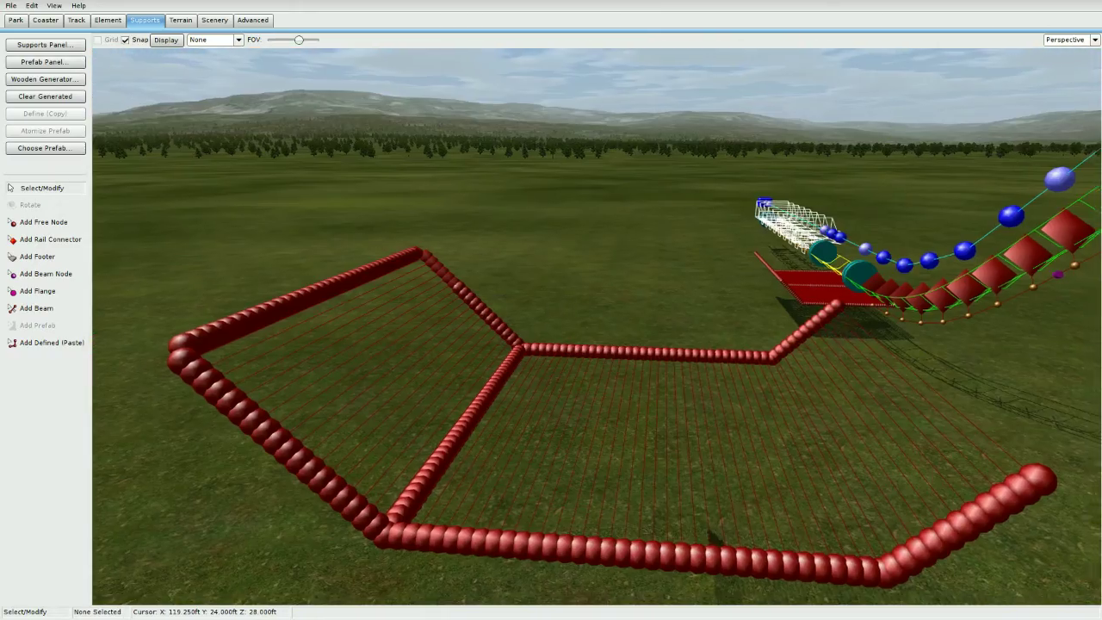
right_click_drag(551, 327, 551, 405)
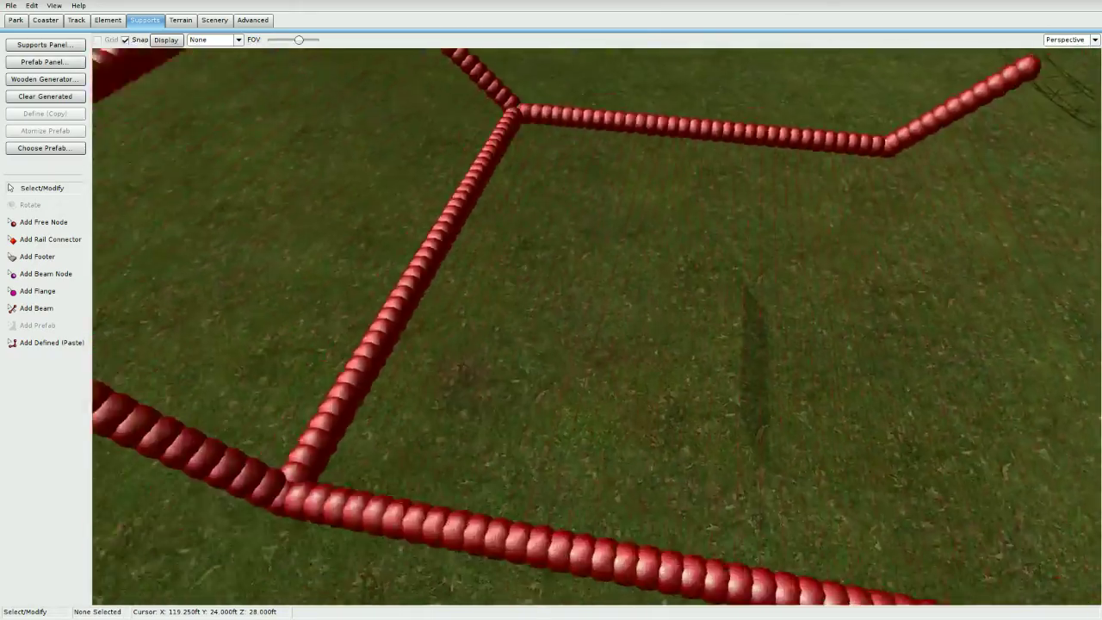
right_click_drag(354, 232, 354, 155)
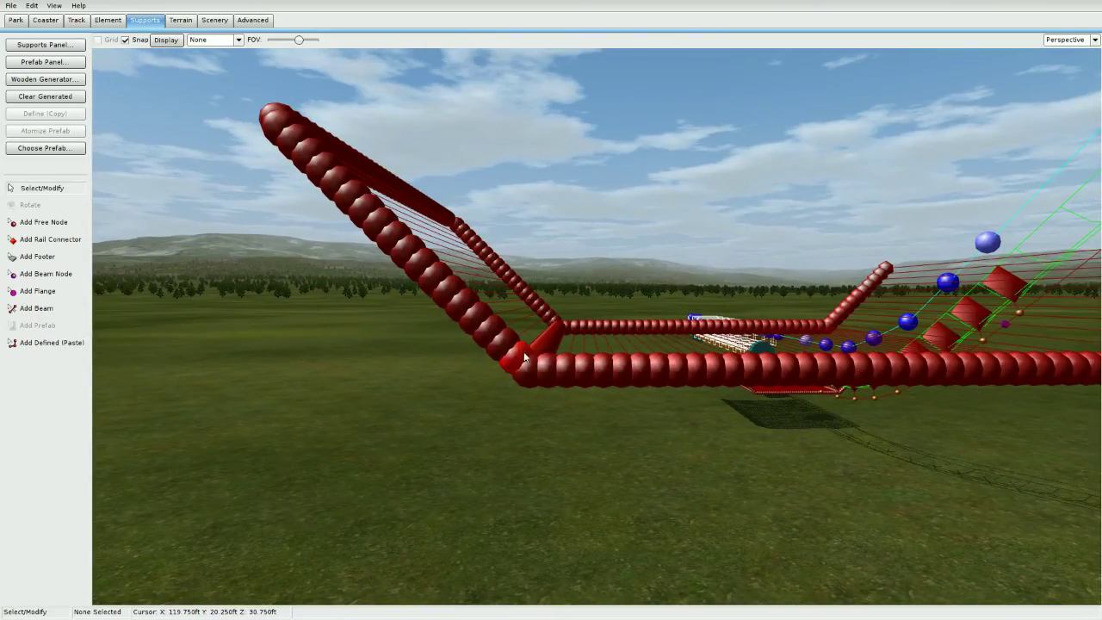
right_click_drag(523, 357, 702, 330)
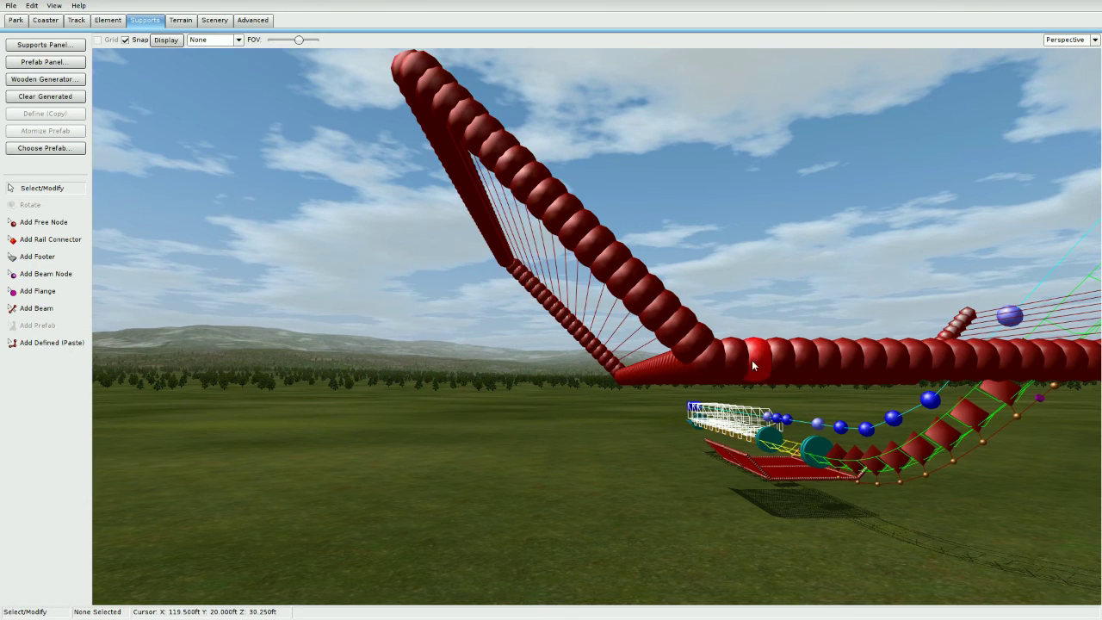
right_click_drag(751, 364, 611, 370)
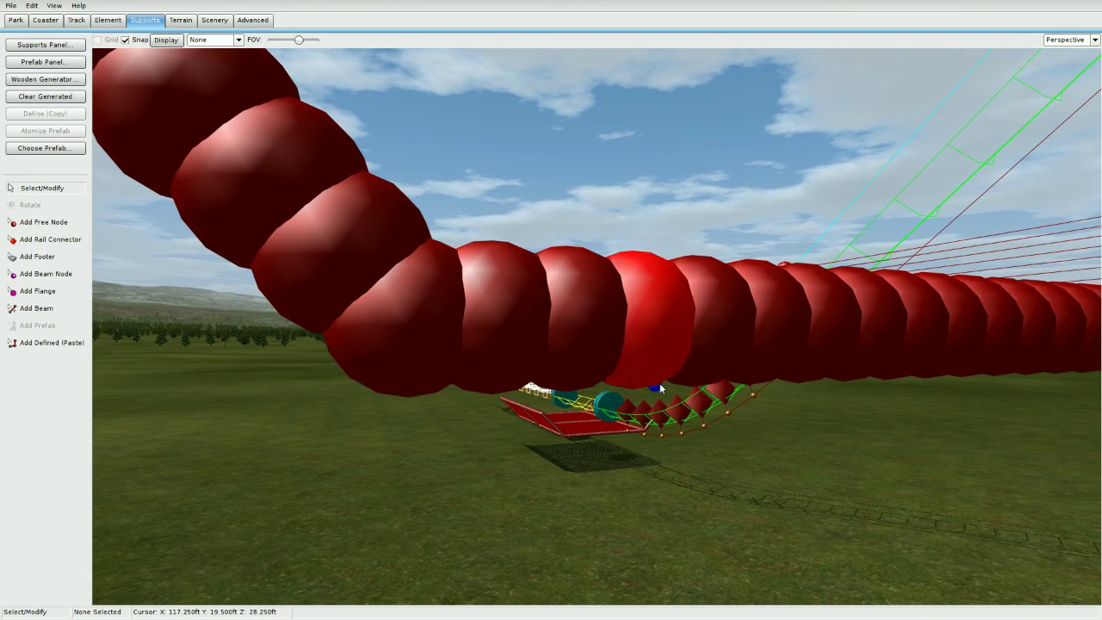
right_click_drag(583, 370, 561, 387)
right_click_drag(436, 347, 422, 387)
right_click_drag(436, 431, 414, 396)
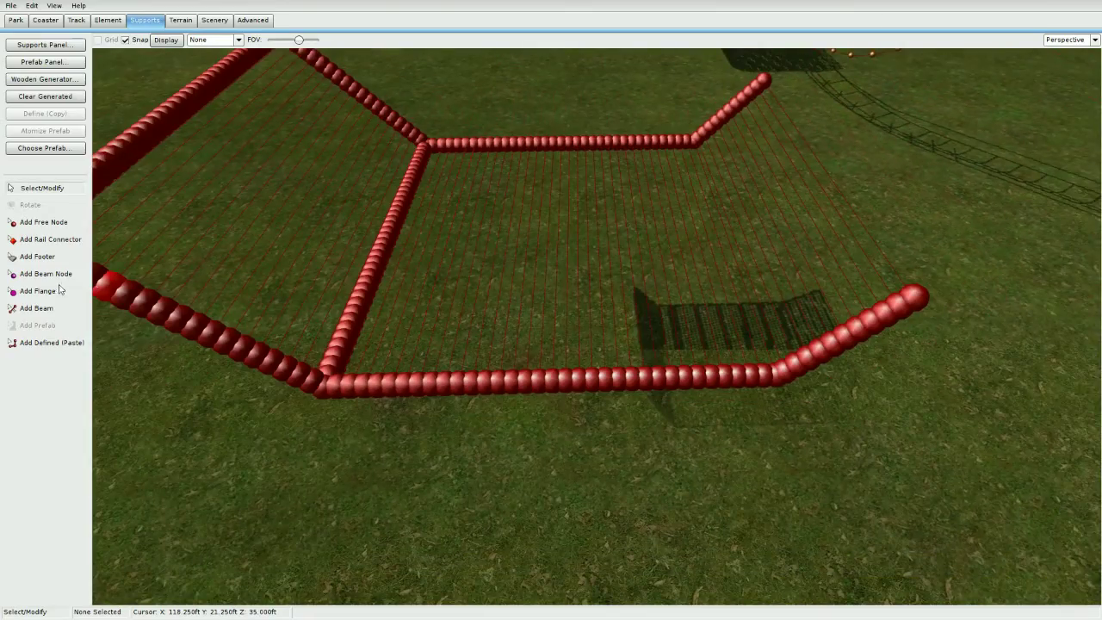
Paste another copy of the node row and place it between the short-slope corner nodes of the two profiles.
left_click(53, 343)
left_click(1057, 53)
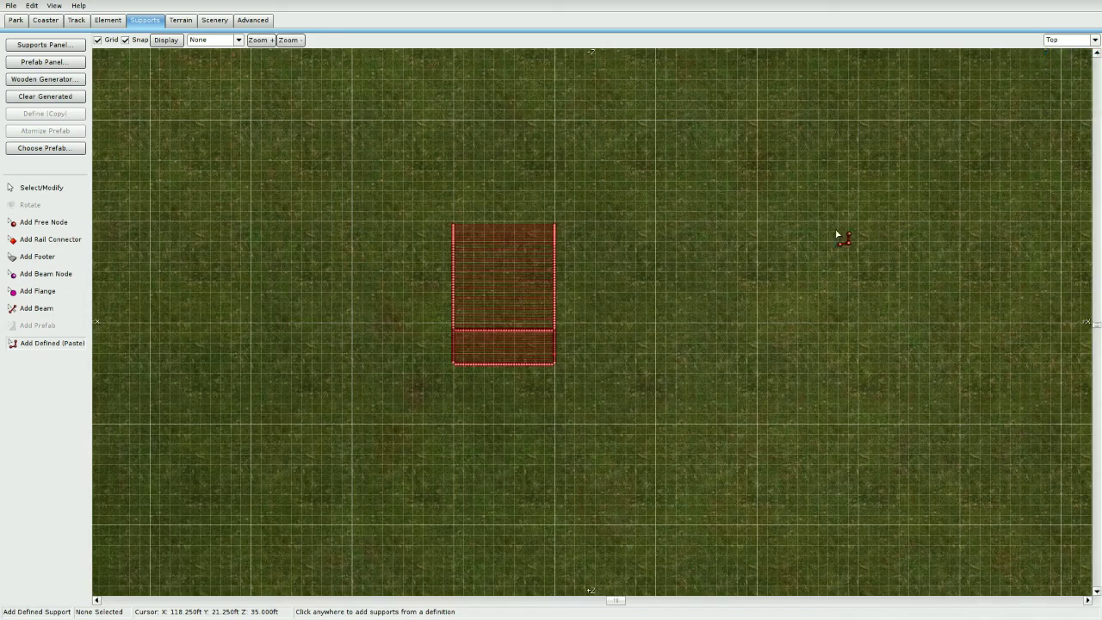
left_click(674, 306)
left_click(680, 350)
left_click_drag(616, 288, 565, 268)
left_click(1096, 54)
left_click(1070, 40)
left_click(1068, 104)
right_click_drag(596, 327, 913, 456)
Place one more copy of the node row between the short-slope end nodes, matching their height.
left_click(529, 238)
left_click_drag(860, 399, 530, 167)
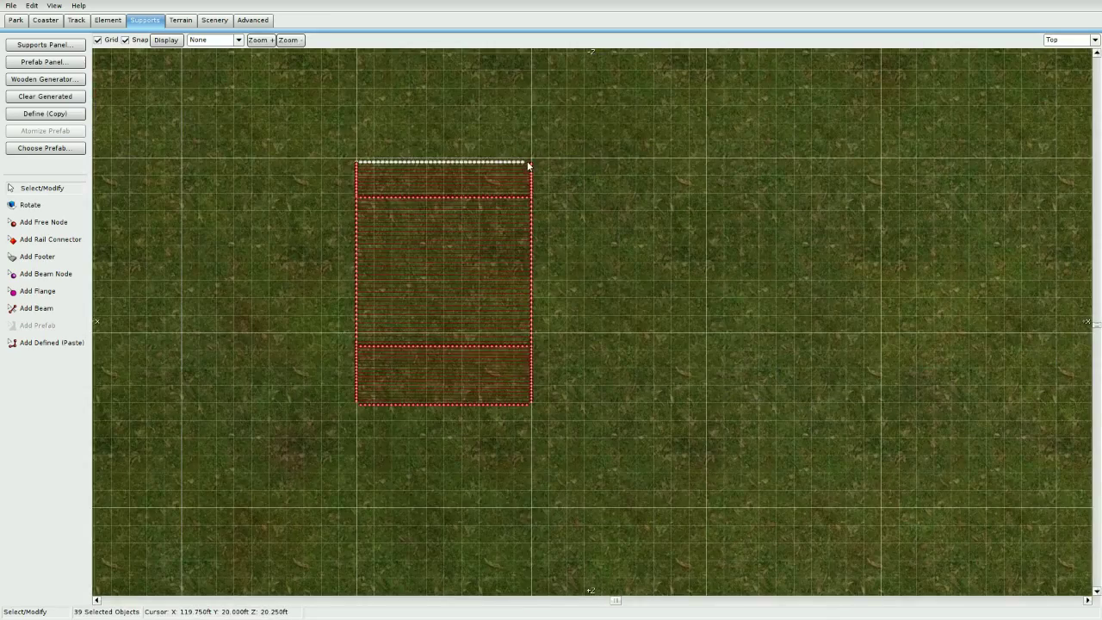
left_click(1070, 39)
left_click(1068, 104)
right_click_drag(973, 155, 525, 396)
left_click(692, 191)
right_click_drag(691, 191, 546, 269)
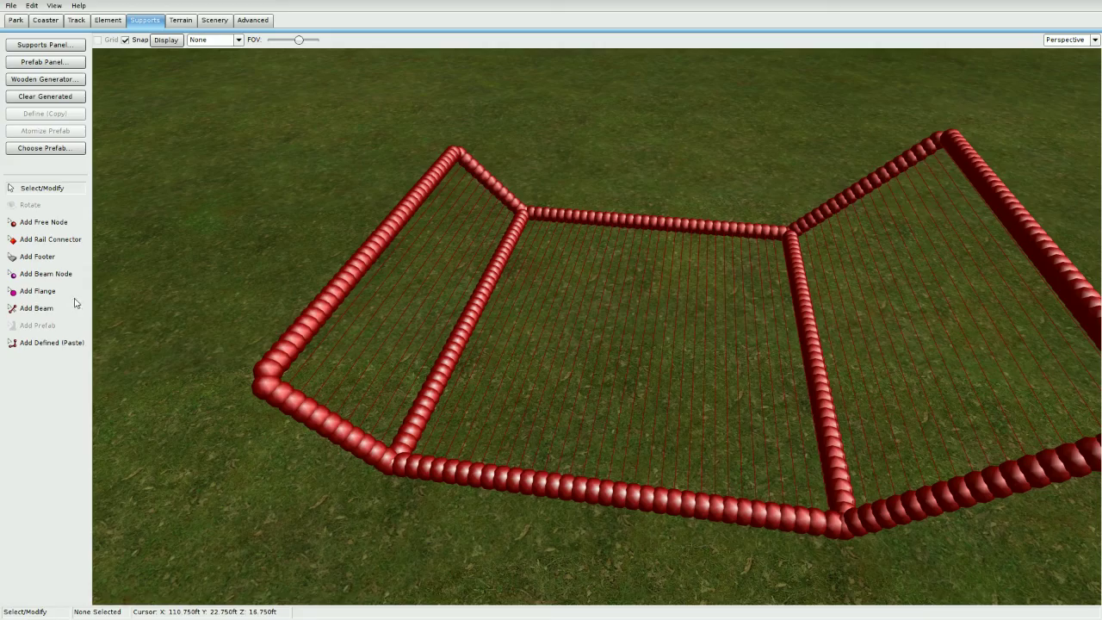
Run steel cables up the short slope between its corner and end node rows, crossing the existing cables.
right_click_drag(383, 372, 499, 183)
key("b")
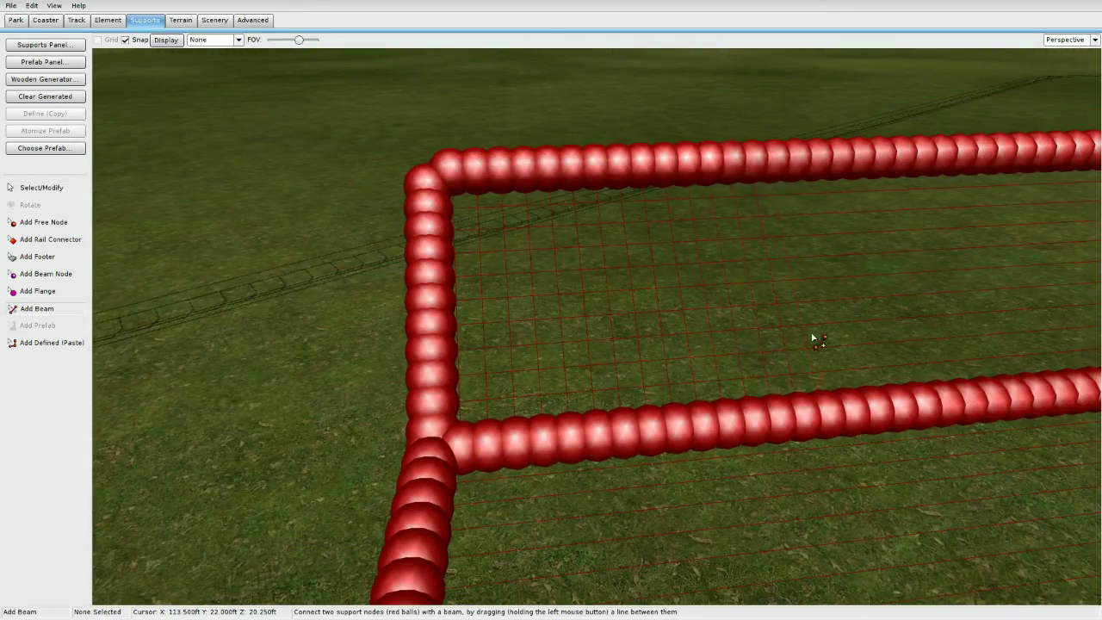
right_click_drag(865, 168, 580, 244)
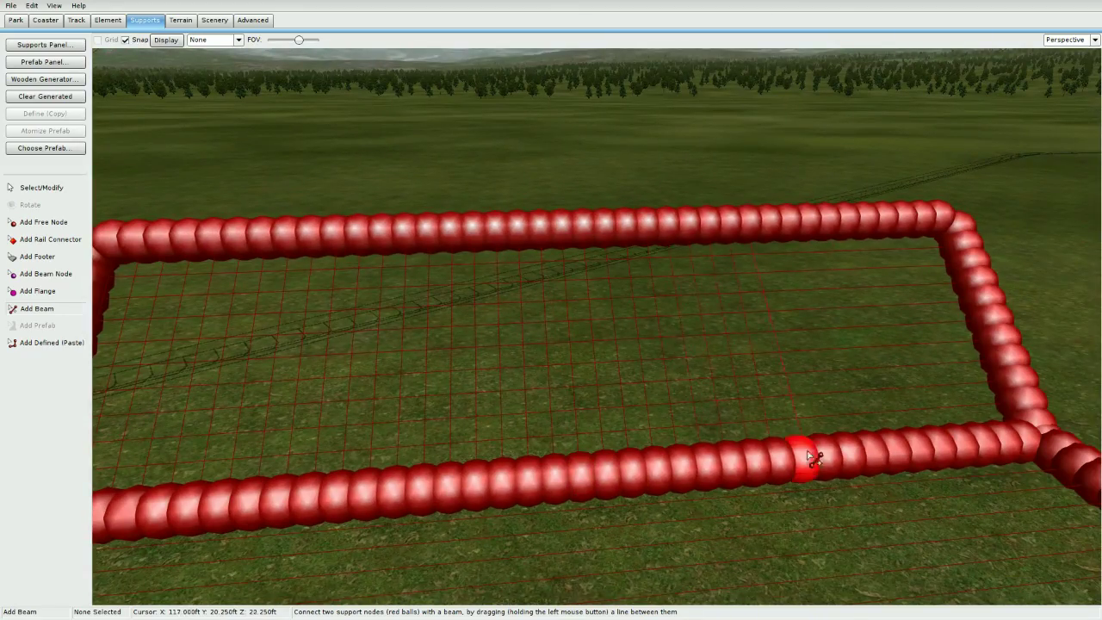
right_click_drag(940, 294, 637, 232)
Run crossing steel cables along the flat section between the two corner node rows.
right_click_drag(675, 418, 351, 401)
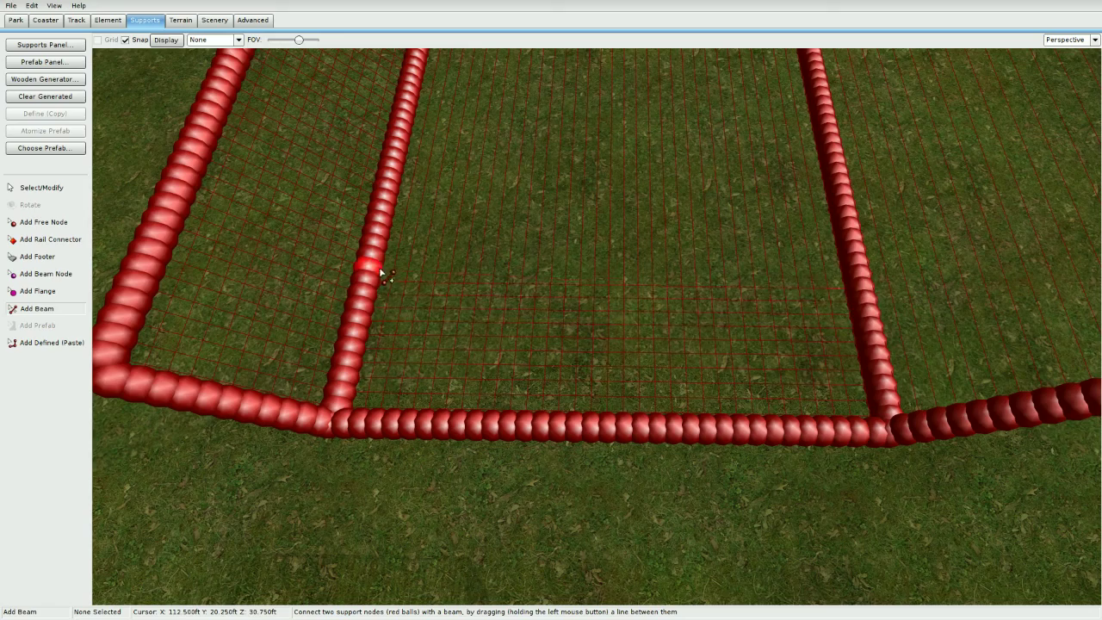
left_click_drag(390, 242, 848, 248)
mouse_move(847, 240)
left_mouse_down()
mouse_move(381, 230)
mouse_move(846, 225)
left_mouse_up()
mouse_move(848, 219)
right_mouse_down()
mouse_move(848, 413)
mouse_move(914, 365)
right_mouse_up()
left_click_drag(914, 365, 327, 348)
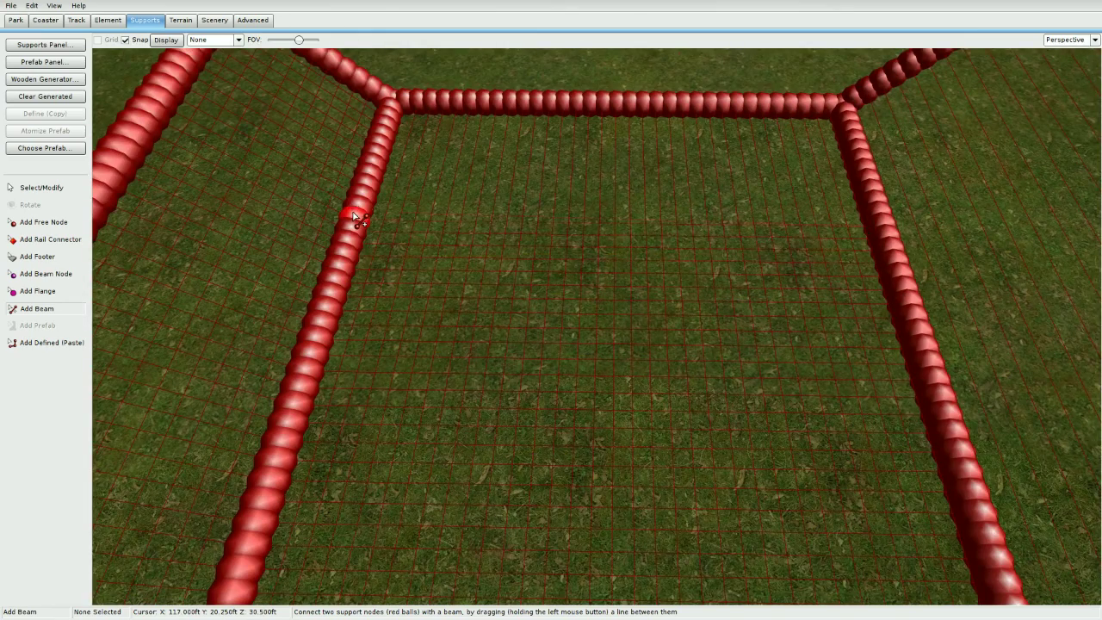
right_click_drag(873, 191, 865, 329)
left_click_drag(386, 311, 845, 303)
left_click_drag(846, 291, 390, 298)
left_click_drag(392, 288, 757, 280)
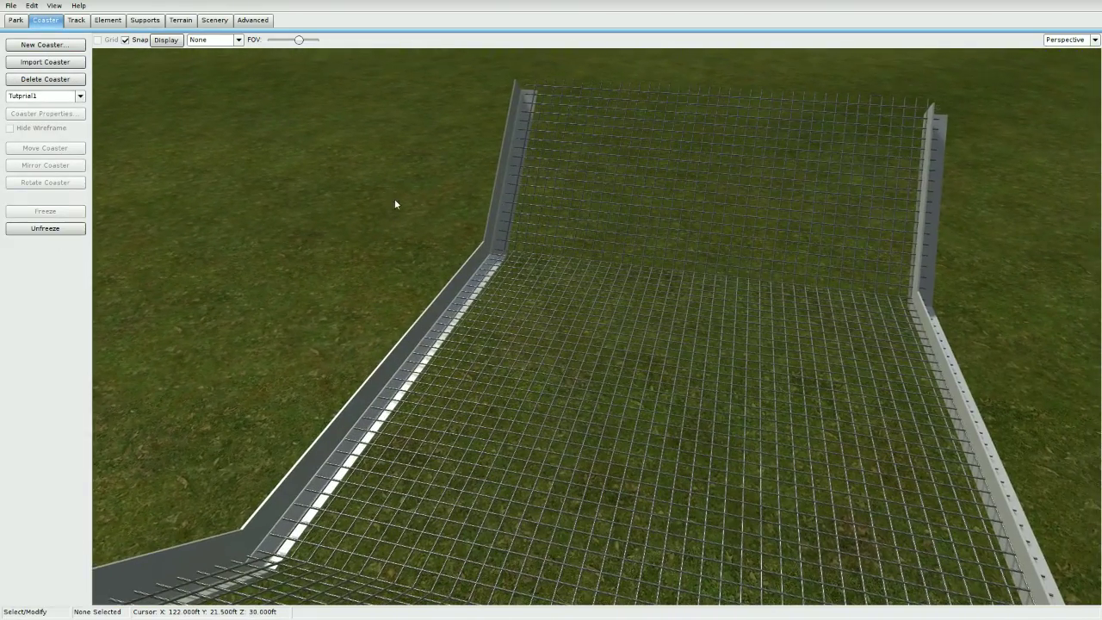
Switch to the front view and unfreeze the coaster for editing.
right_click_drag(396, 204, 860, 271)
right_click_drag(568, 275, 440, 232)
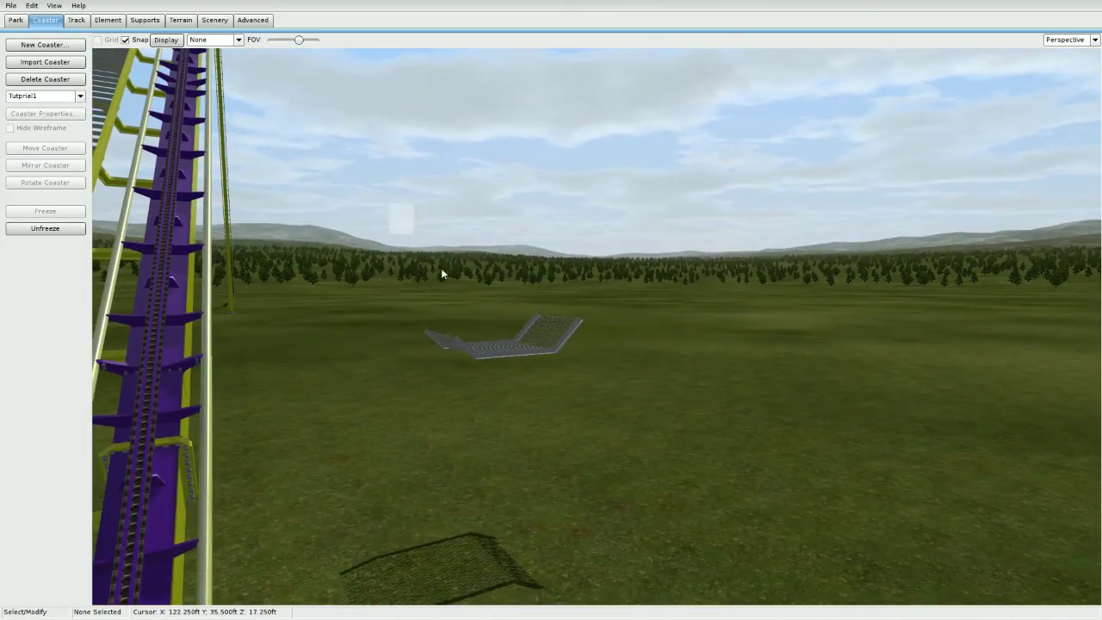
right_click_drag(612, 464, 477, 269)
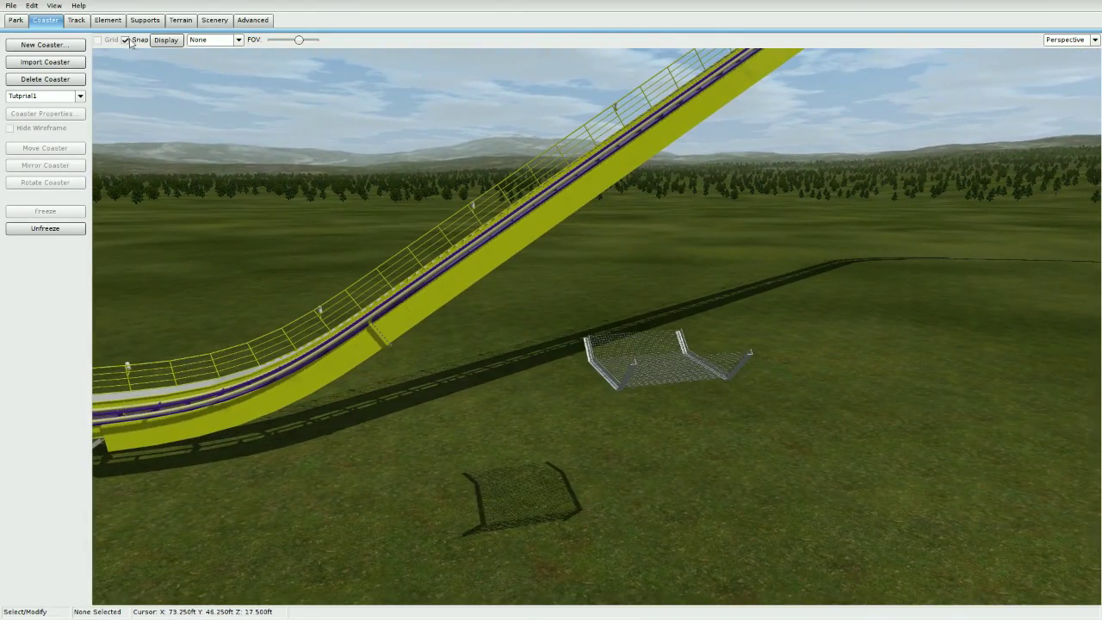
right_click_drag(459, 307, 749, 450)
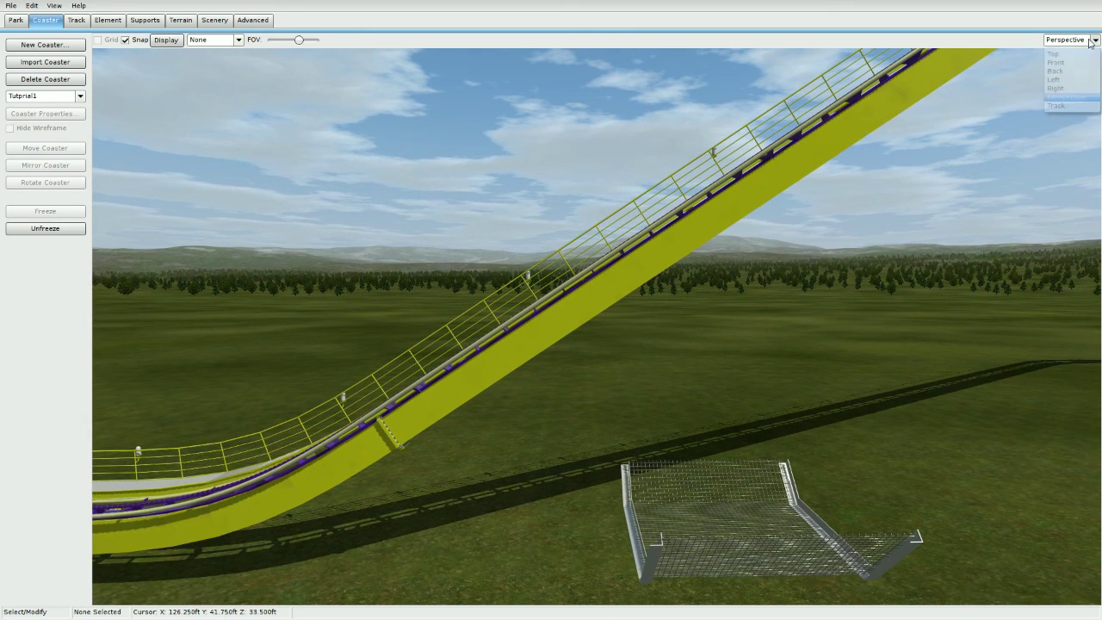
left_click(1055, 62)
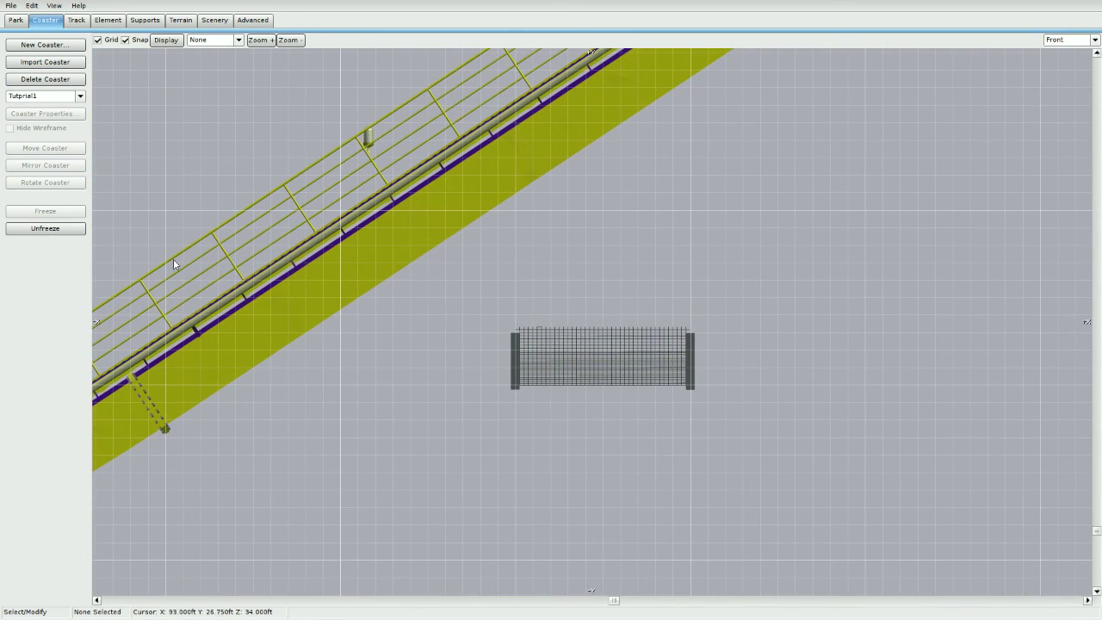
left_click(82, 230)
Select the entire cable mesh structure and rotate it about 45° counter-clockwise in the front view.
left_click_drag(431, 264, 837, 518)
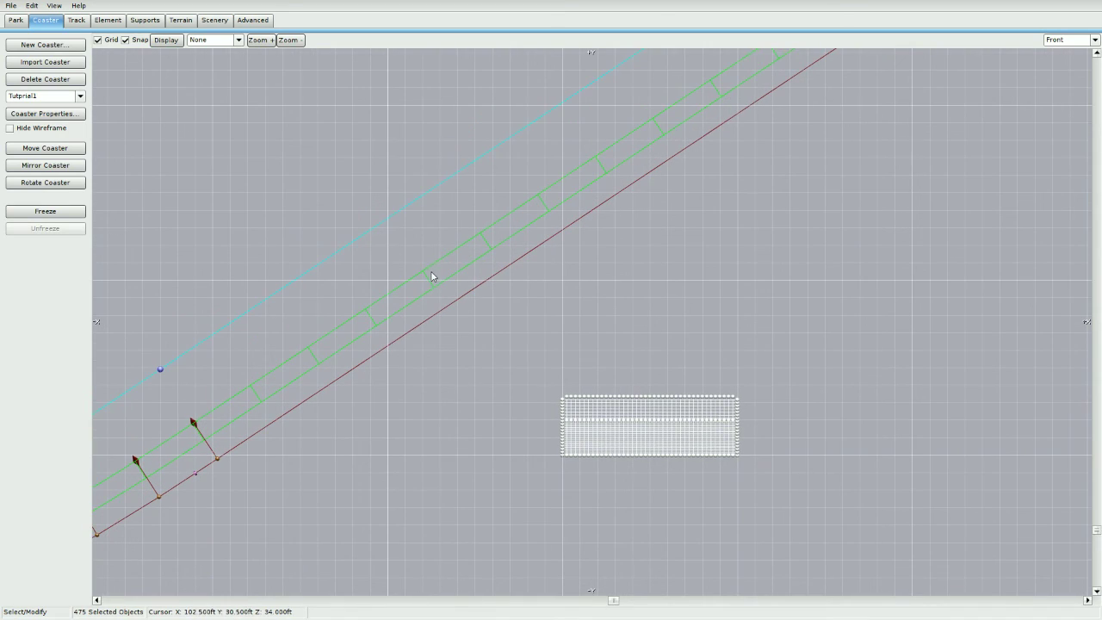
left_click_drag(532, 365, 857, 558)
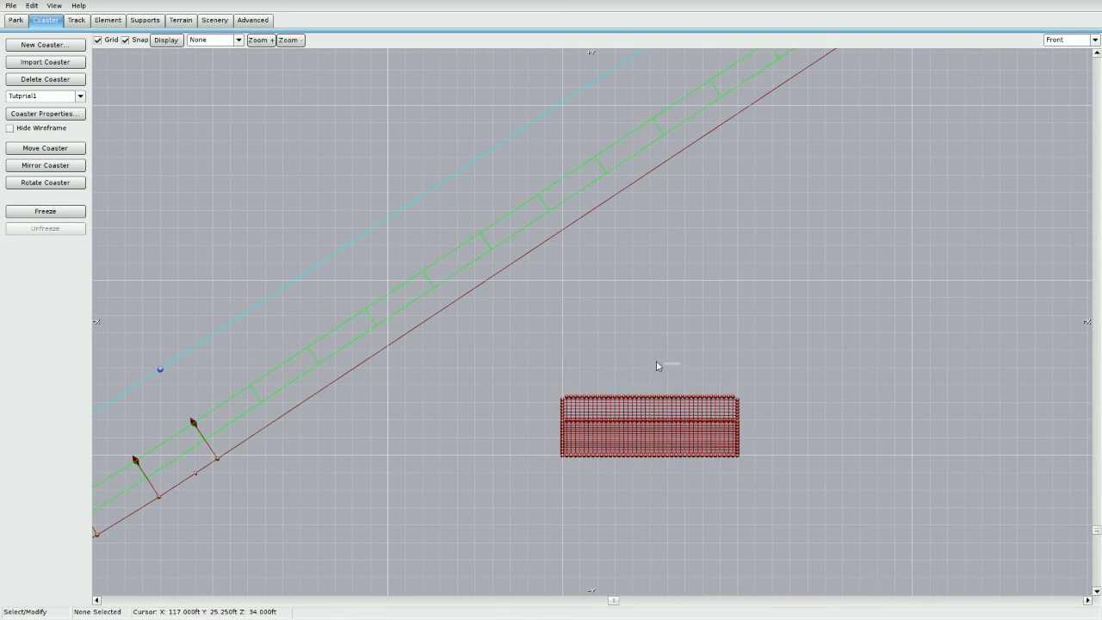
left_click_drag(526, 370, 825, 530)
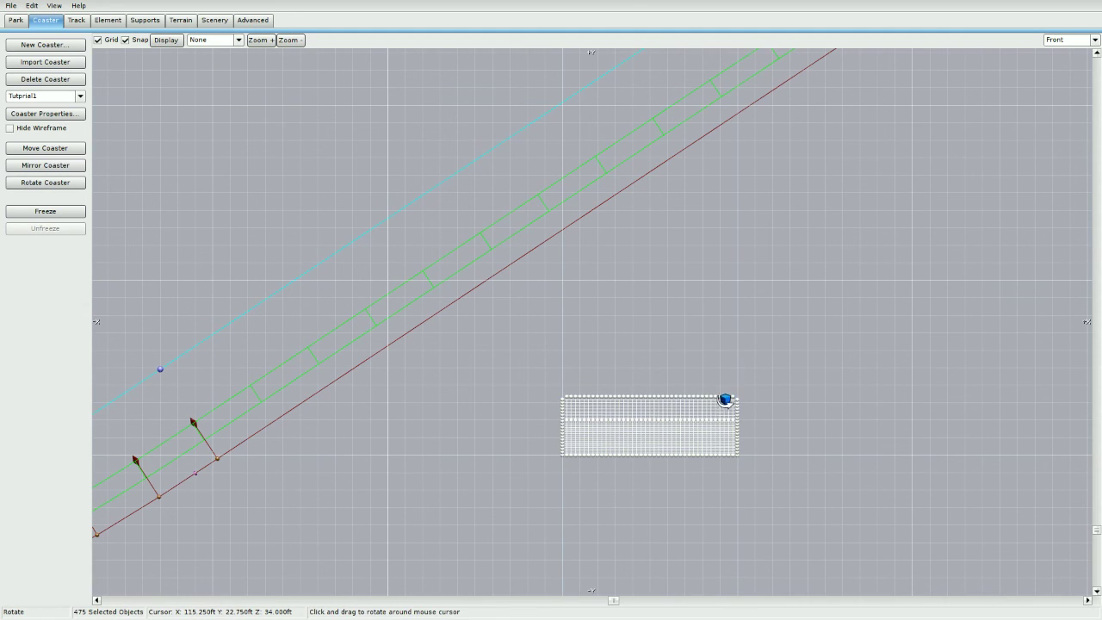
left_click_drag(725, 399, 595, 380)
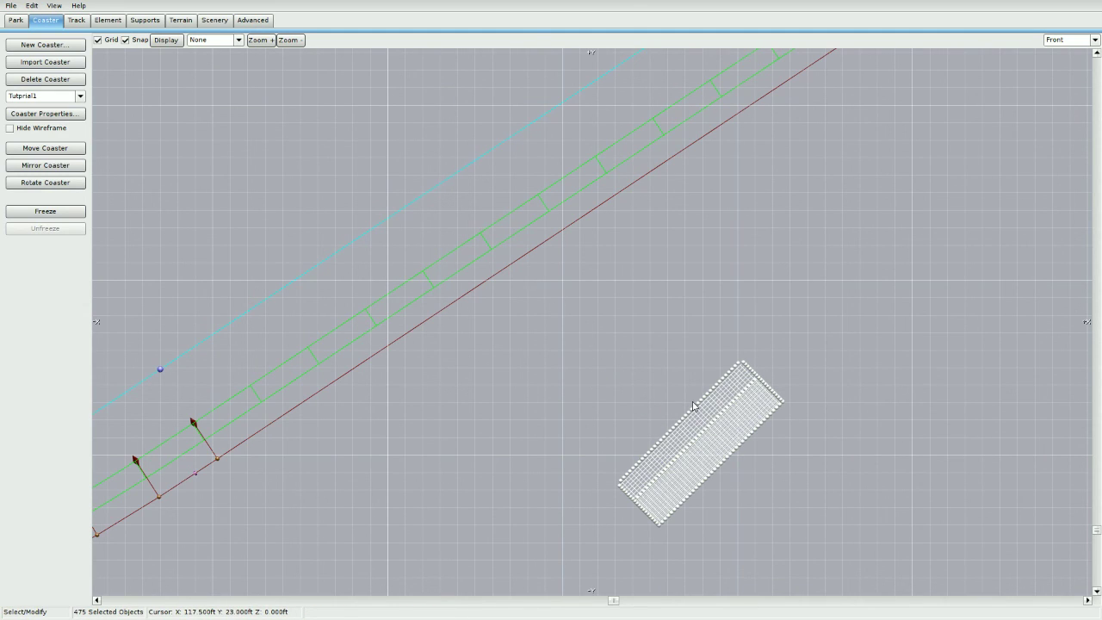
Move the rotated mesh structure up onto the sloped lift track, overlapping the track line.
left_click_drag(694, 405, 438, 175)
right_click_drag(436, 176, 598, 297)
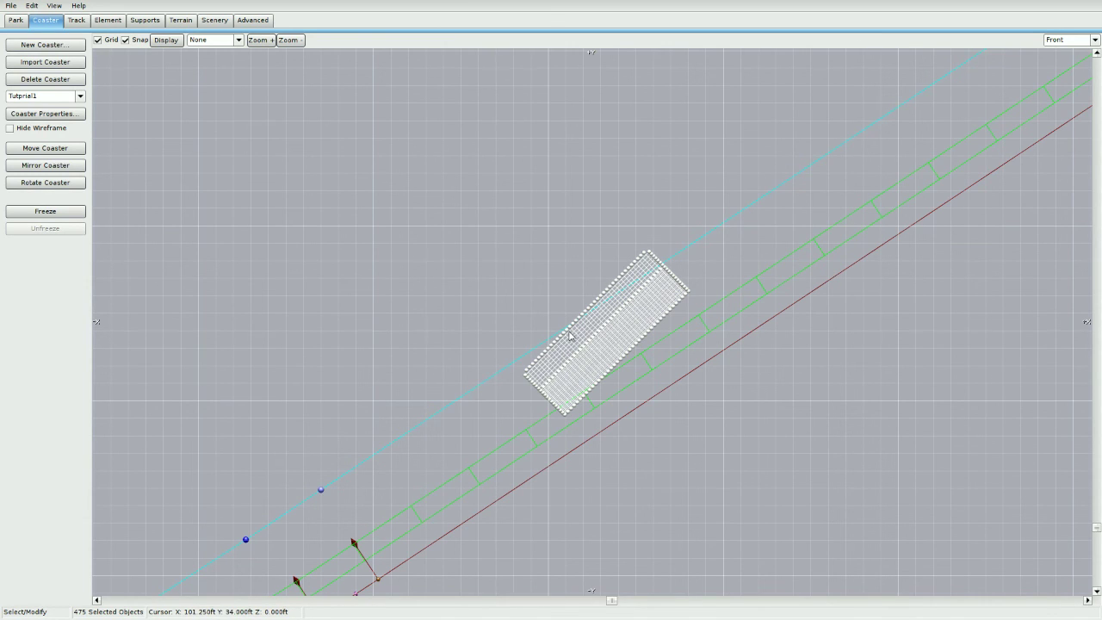
right_click_drag(428, 408, 384, 424)
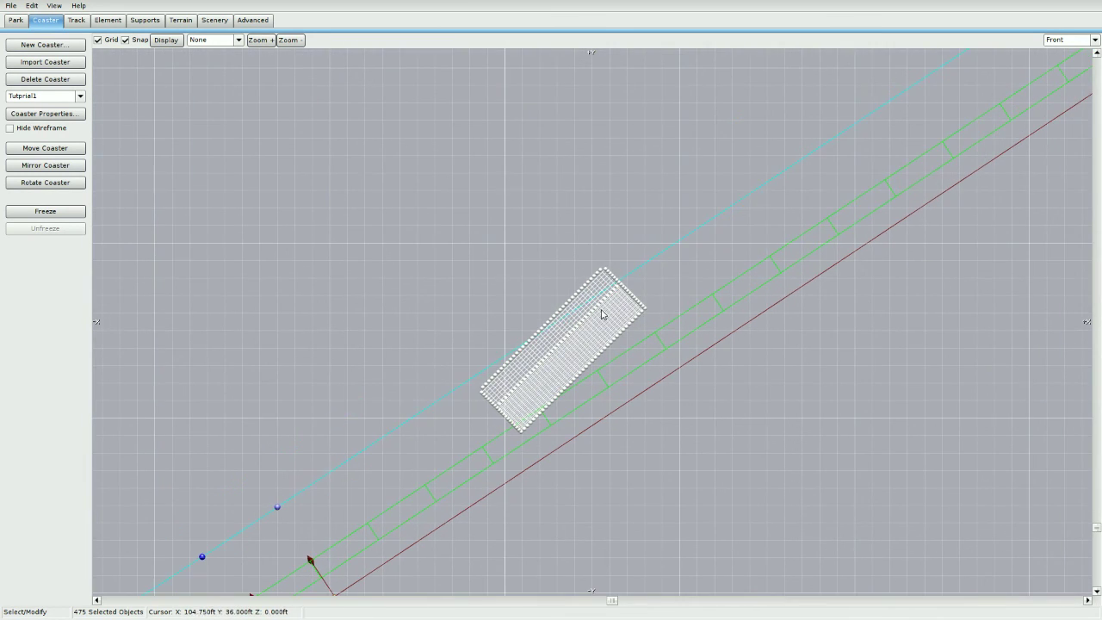